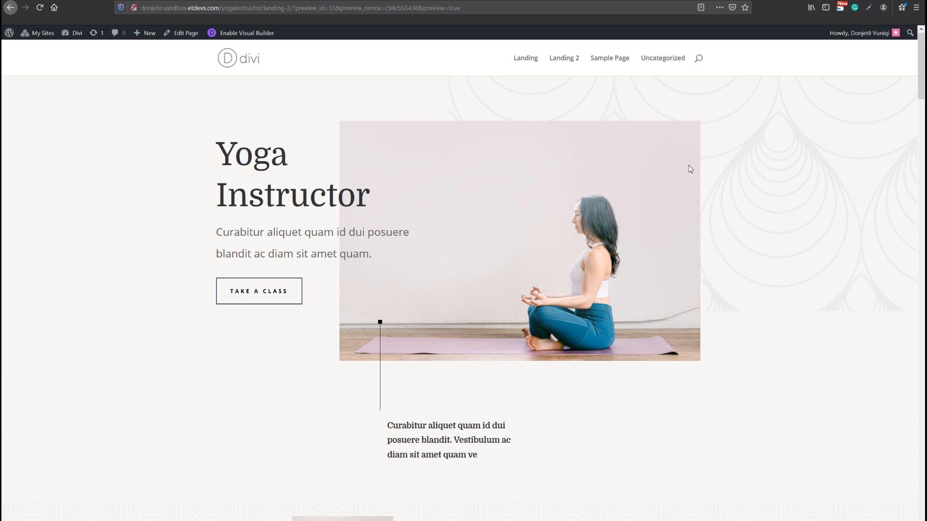
{"action": "scroll", "coordinate": [443, 214], "scroll_direction": "down", "scroll_amount": 3}
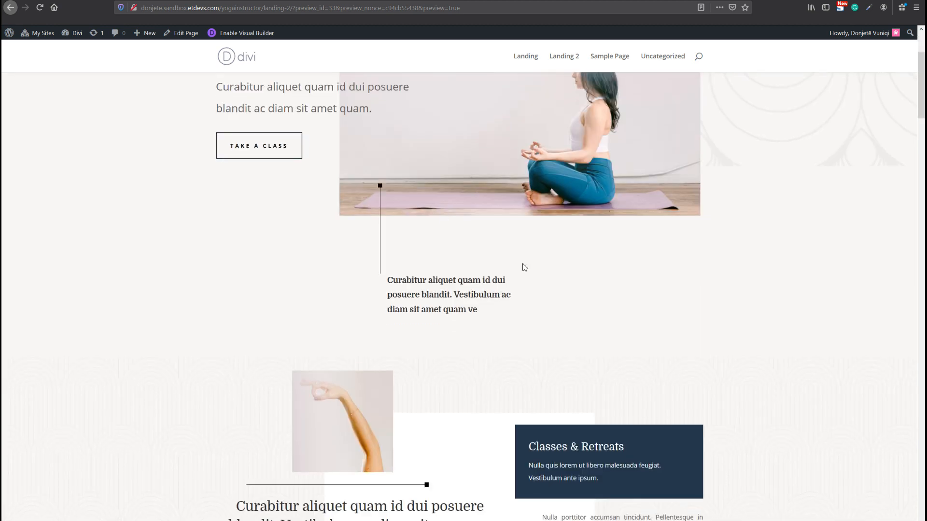
{"action": "scroll", "coordinate": [525, 267], "scroll_direction": "up", "scroll_amount": 3}
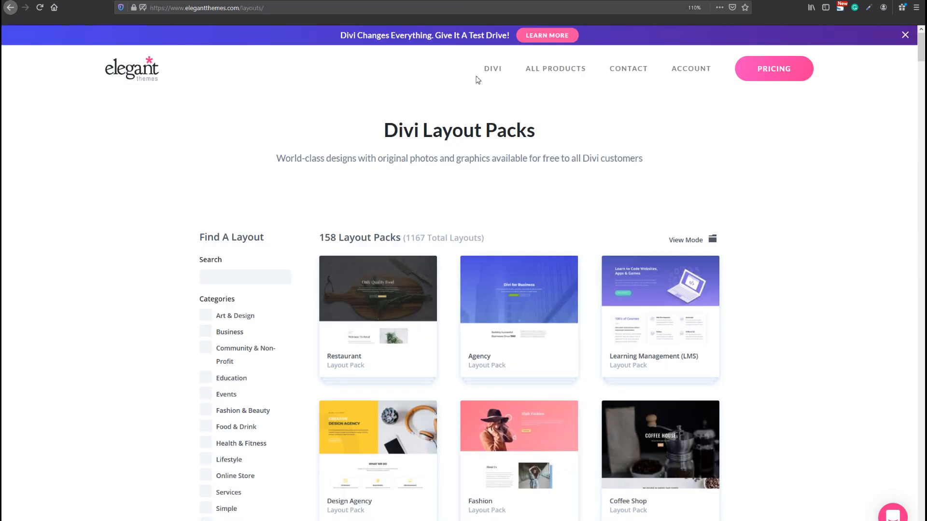
Find the Yoga Instructor pack in the Divi layout library, open its live demo and look over the landing page
{"action": "mouse_move", "coordinate": [479, 78]}
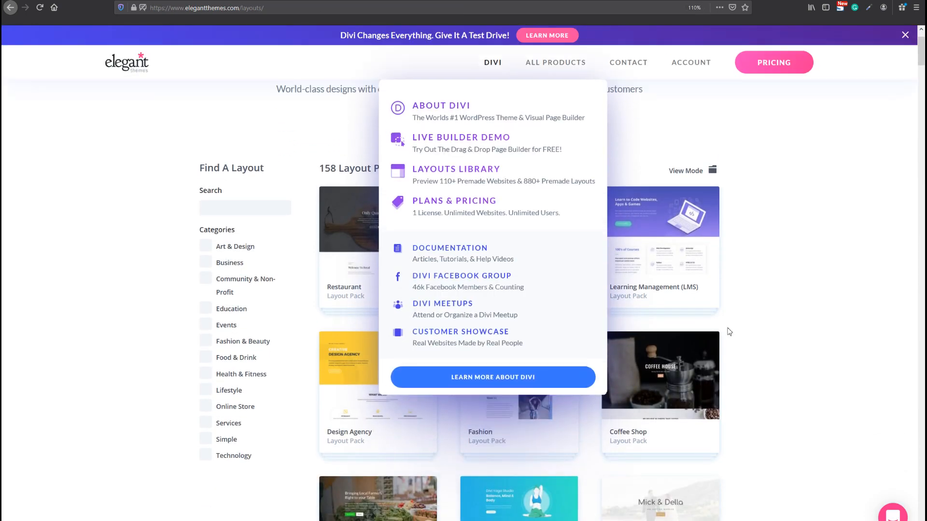
{"action": "scroll", "coordinate": [662, 384], "scroll_direction": "down", "scroll_amount": 3}
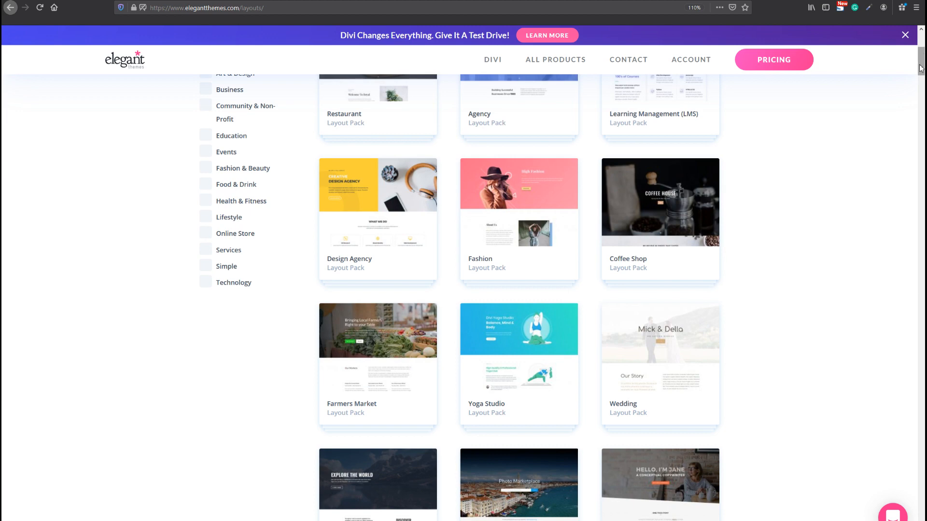
{"action": "left_click_drag", "start_coordinate": [921, 68], "coordinate": [903, 487]}
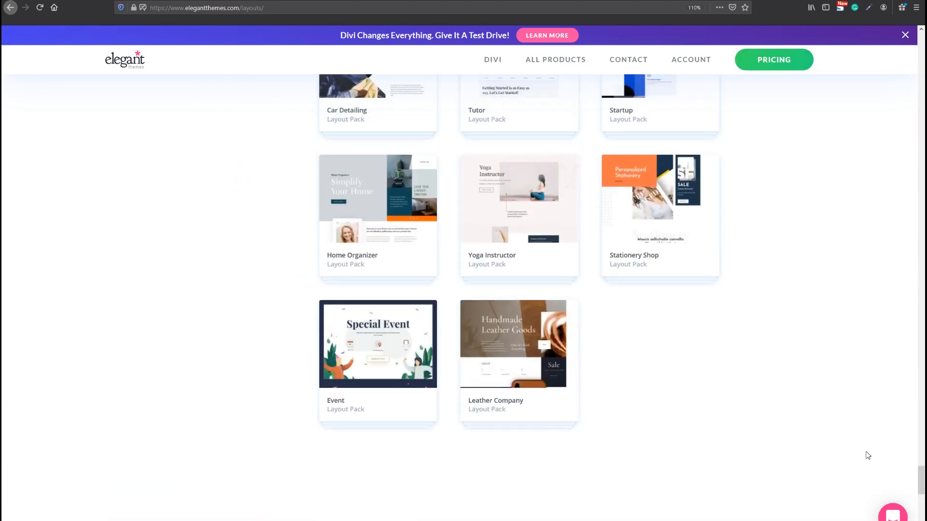
{"action": "left_click", "coordinate": [553, 216]}
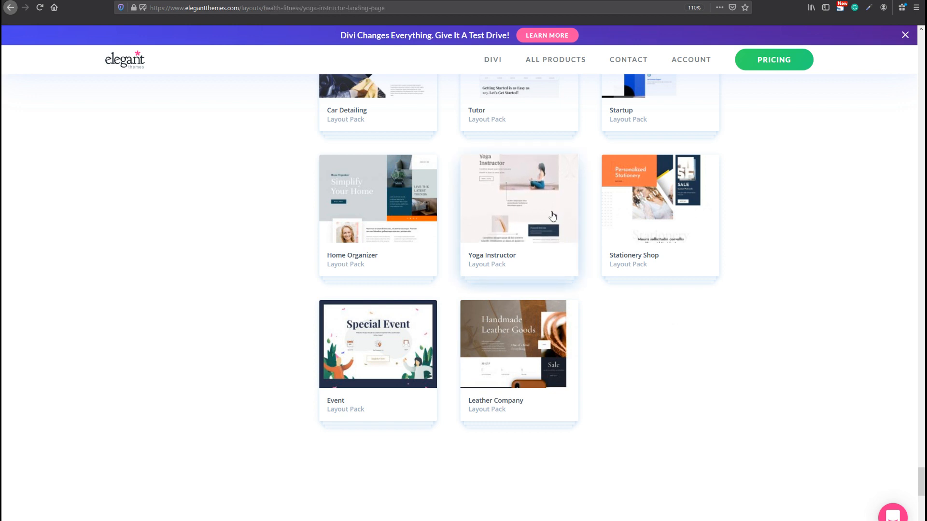
{"action": "left_click", "coordinate": [294, 500]}
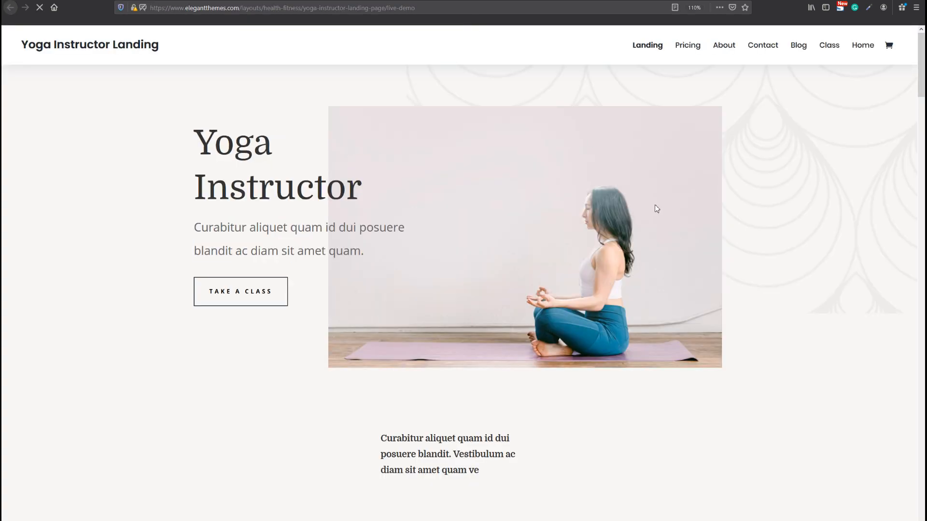
{"action": "scroll", "coordinate": [656, 209], "scroll_direction": "down", "scroll_amount": 3}
{"action": "scroll", "coordinate": [542, 318], "scroll_direction": "up", "scroll_amount": 3}
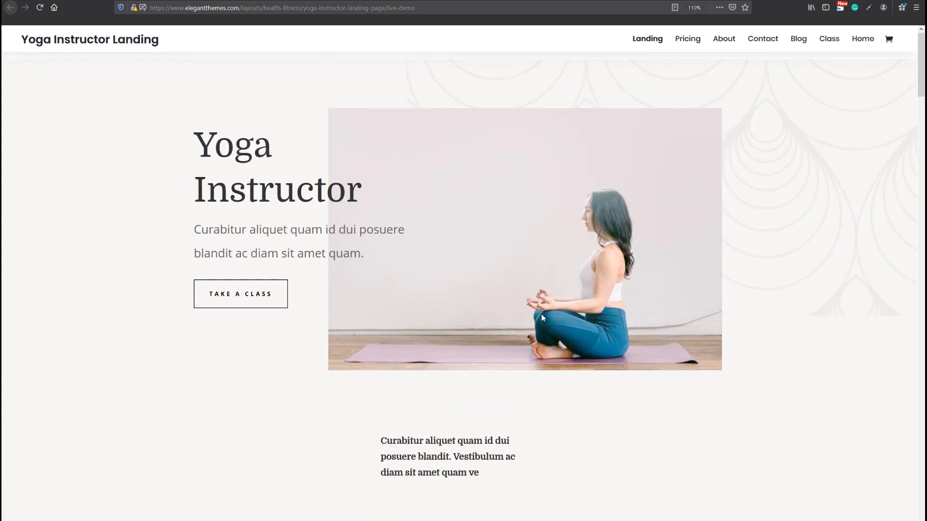
{"action": "scroll", "coordinate": [537, 305], "scroll_direction": "down", "scroll_amount": 1}
{"action": "scroll", "coordinate": [535, 303], "scroll_direction": "down", "scroll_amount": 2}
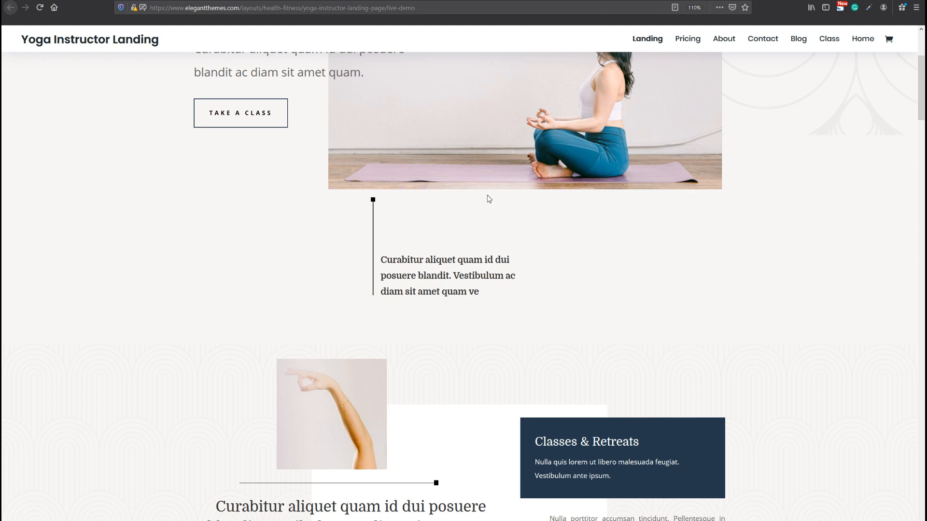
{"action": "scroll", "coordinate": [459, 201], "scroll_direction": "up", "scroll_amount": 1}
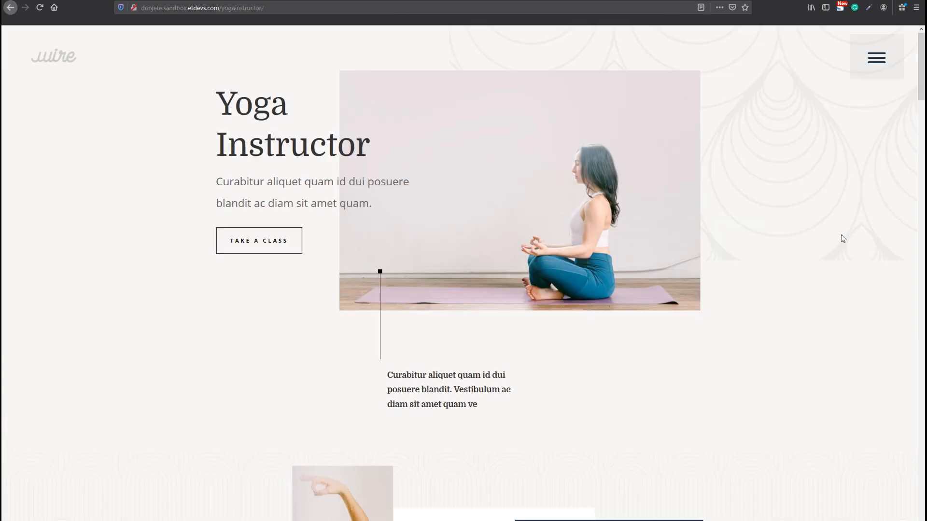
Check the finished yogainstructor page's header while scrolling, and test opening and closing its slide-in menu at desktop width
{"action": "scroll", "coordinate": [680, 200], "scroll_direction": "down", "scroll_amount": 2}
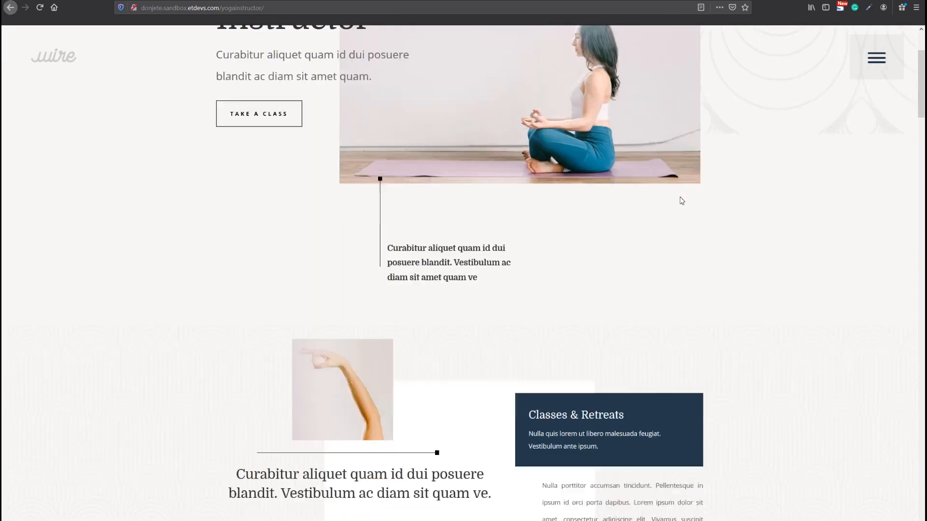
{"action": "scroll", "coordinate": [679, 201], "scroll_direction": "up", "scroll_amount": 2}
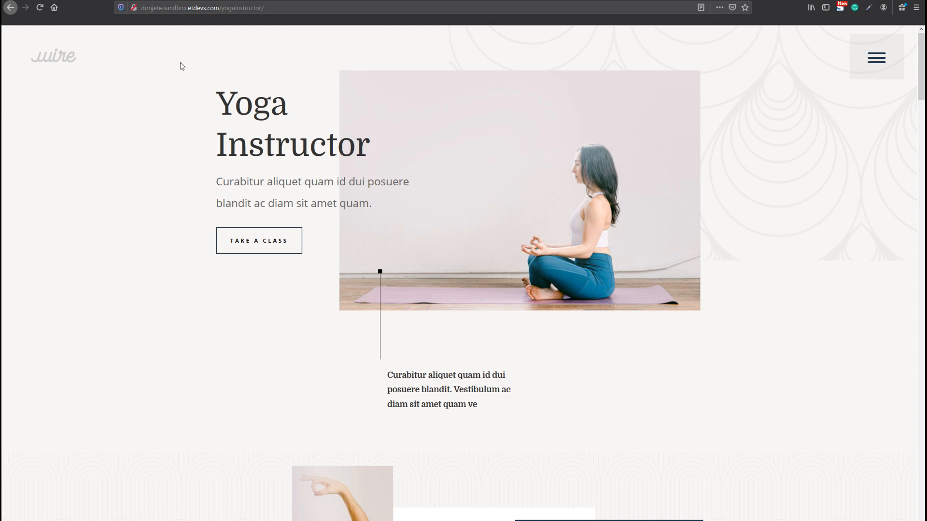
{"action": "left_click", "coordinate": [880, 59]}
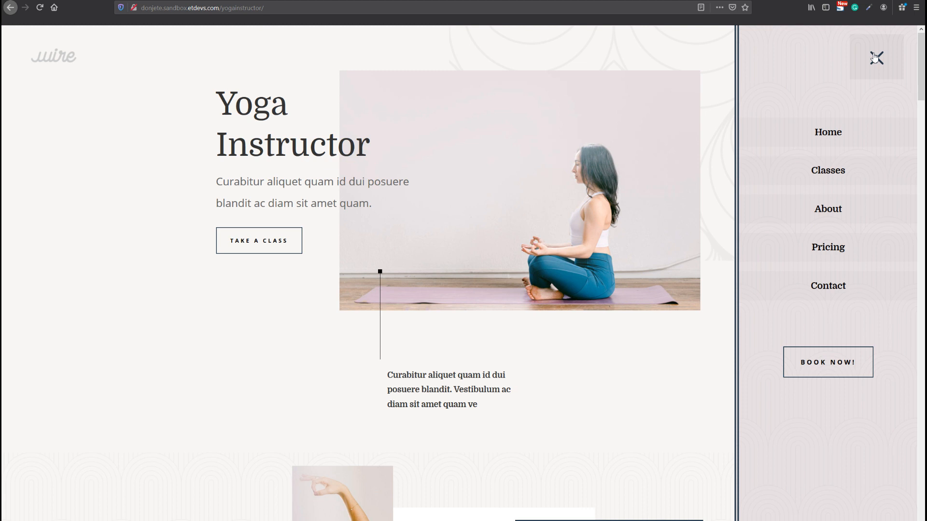
{"action": "left_click", "coordinate": [876, 58]}
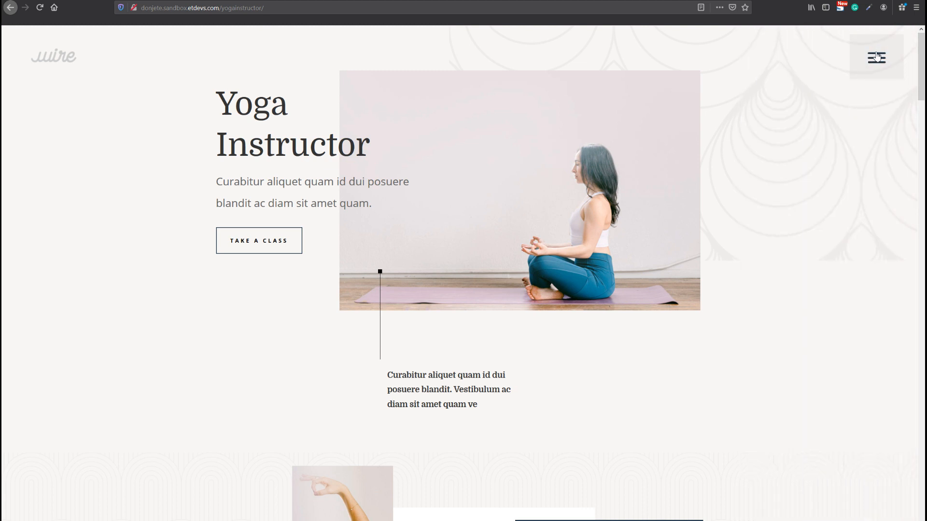
{"action": "left_click", "coordinate": [877, 57]}
{"action": "left_click", "coordinate": [878, 57]}
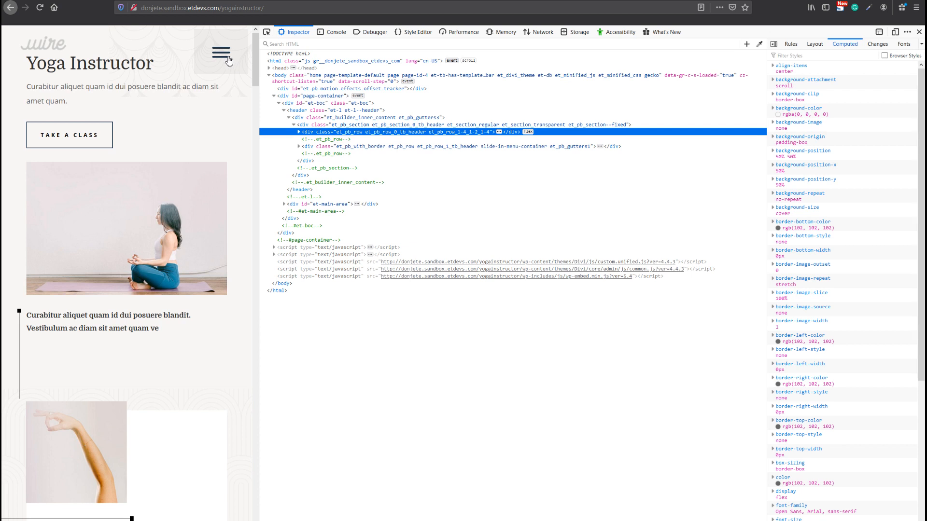
Test opening and closing the slide-in menu in the narrow, mobile-width view of the page
{"action": "left_click", "coordinate": [229, 61]}
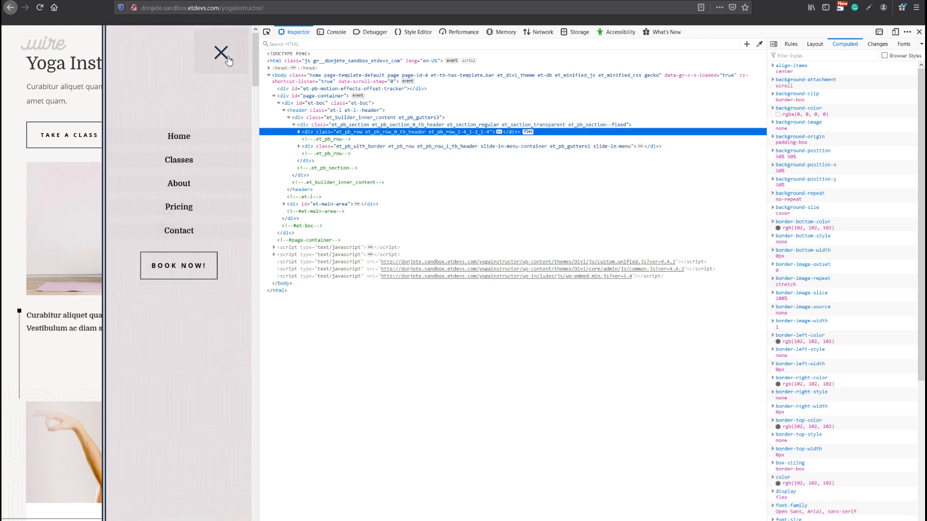
{"action": "left_click", "coordinate": [229, 61]}
{"action": "left_click", "coordinate": [229, 60]}
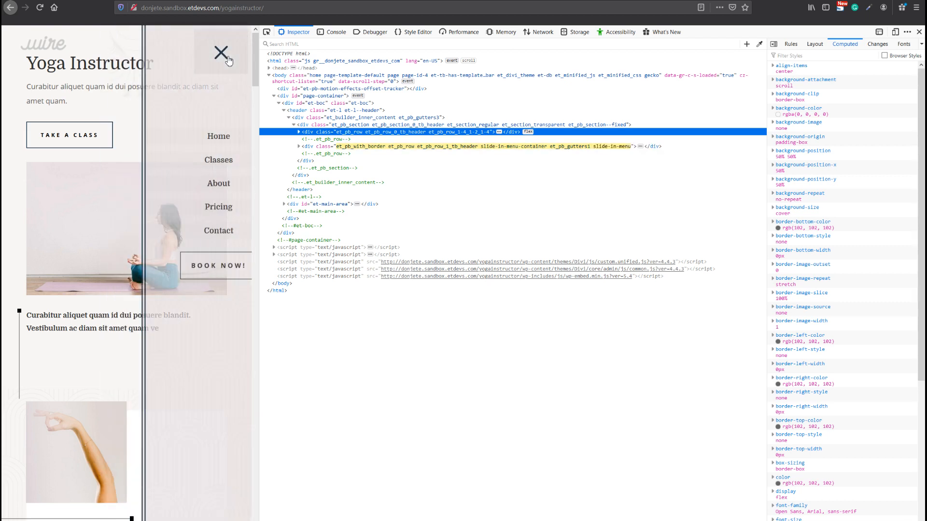
{"action": "left_click", "coordinate": [229, 60]}
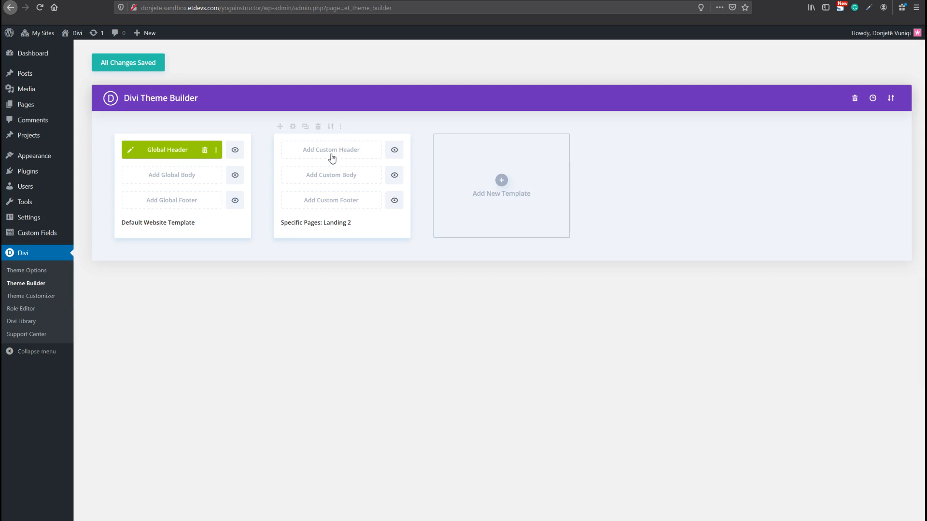
Start building a custom header from scratch for the Landing 2 template in the Divi Theme Builder
{"action": "left_click", "coordinate": [331, 156]}
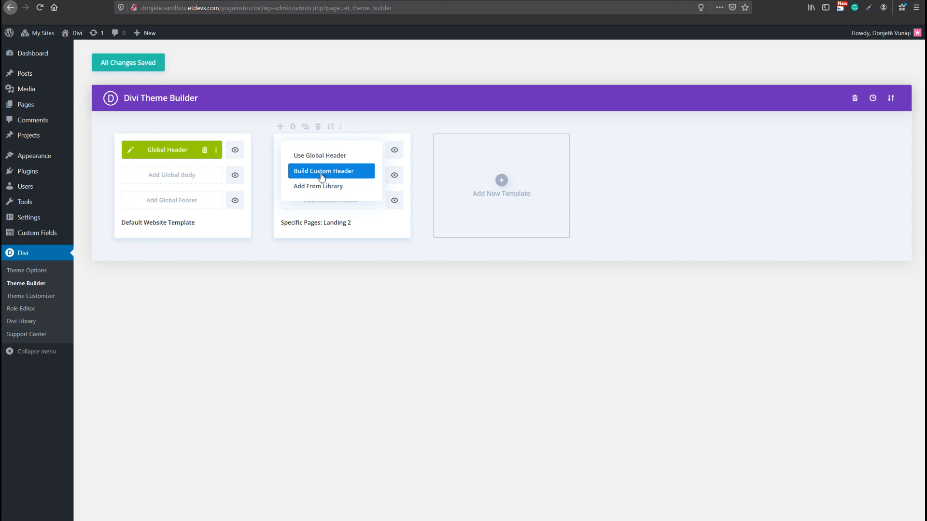
{"action": "left_click", "coordinate": [322, 172]}
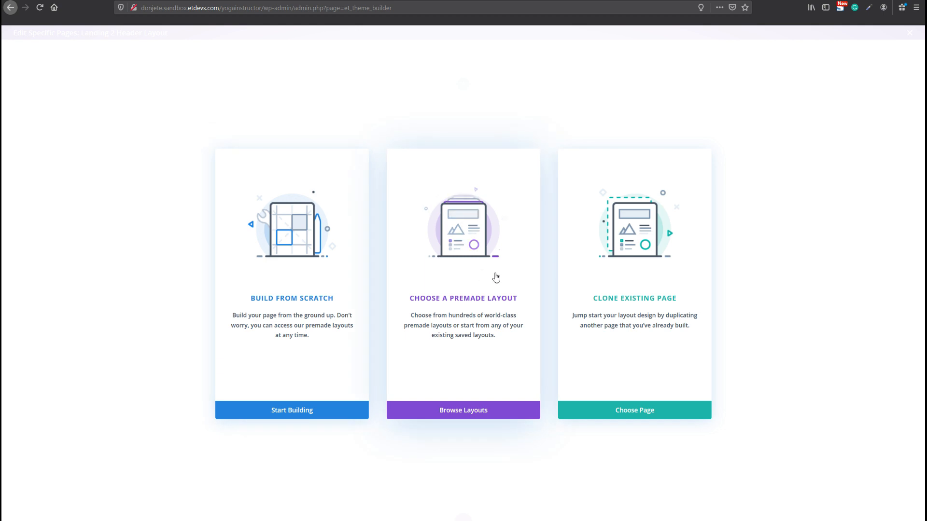
{"action": "left_click", "coordinate": [278, 411]}
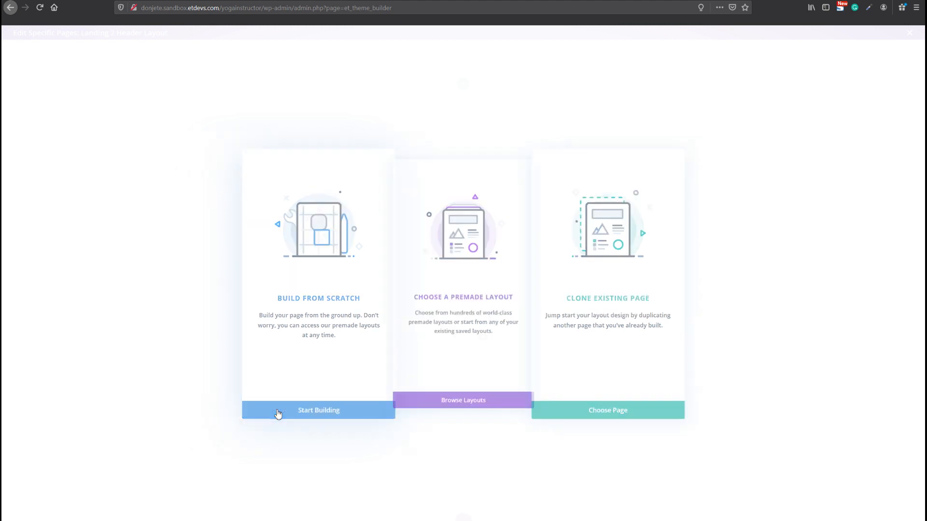
{"action": "left_click", "coordinate": [199, 298]}
Open the header section's settings in an enlarged window and give it a fully transparent background color, rgba(0,0,0,0)
{"action": "mouse_move", "coordinate": [106, 58]}
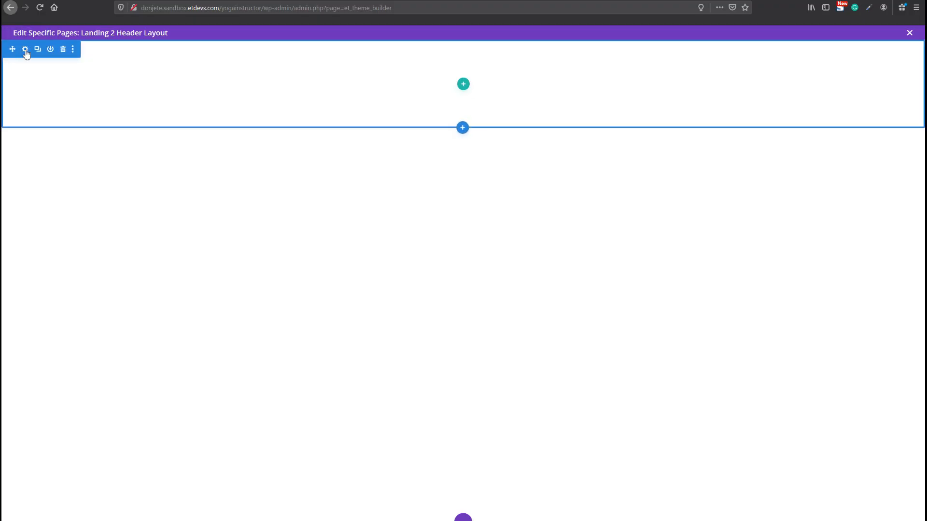
{"action": "left_click", "coordinate": [25, 49]}
{"action": "left_click_drag", "start_coordinate": [114, 68], "coordinate": [345, 127]}
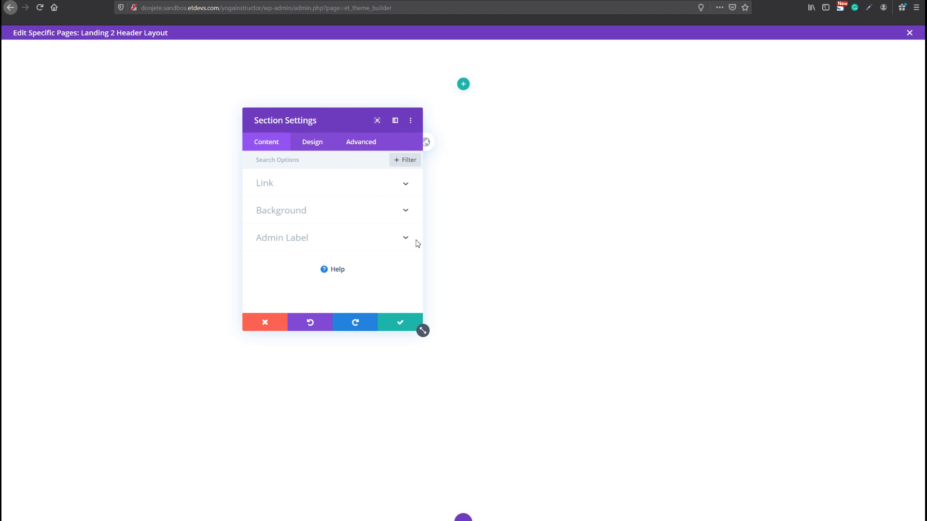
{"action": "left_click_drag", "start_coordinate": [423, 331], "coordinate": [525, 467]}
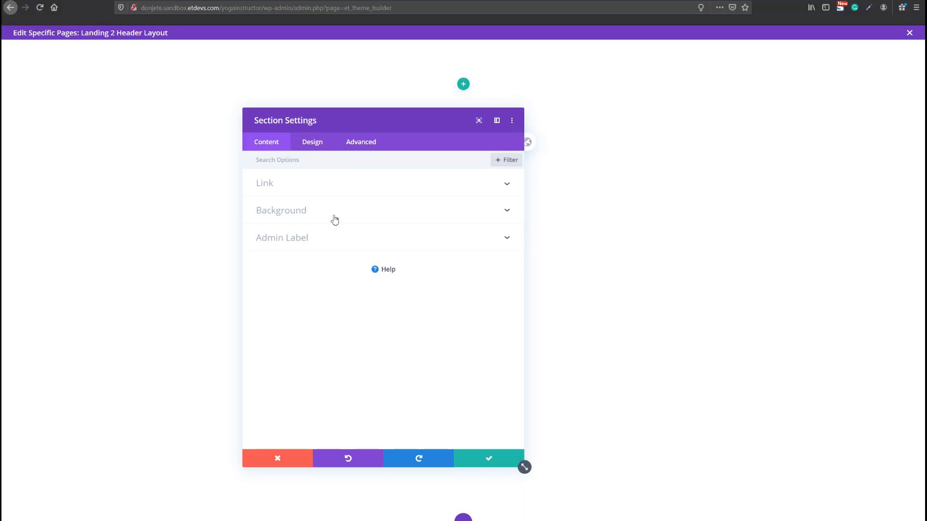
{"action": "left_click", "coordinate": [334, 220]}
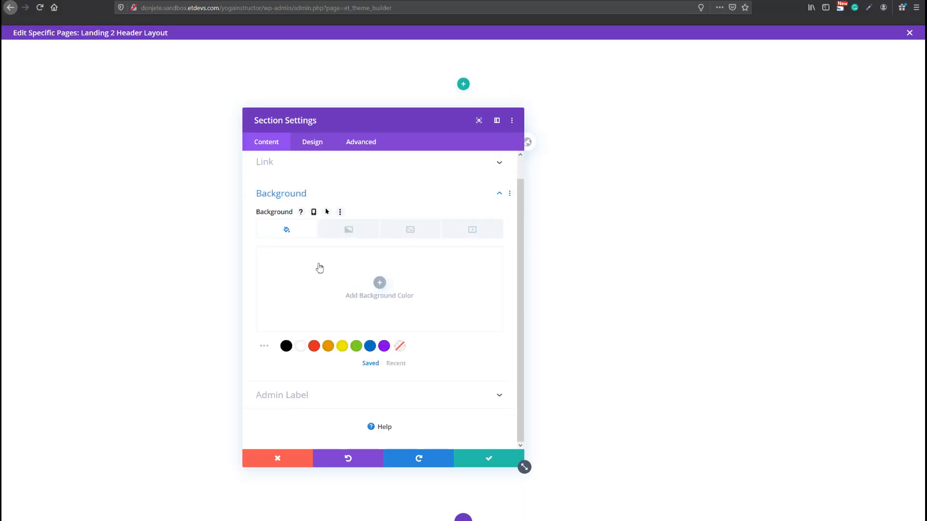
{"action": "left_click", "coordinate": [316, 284]}
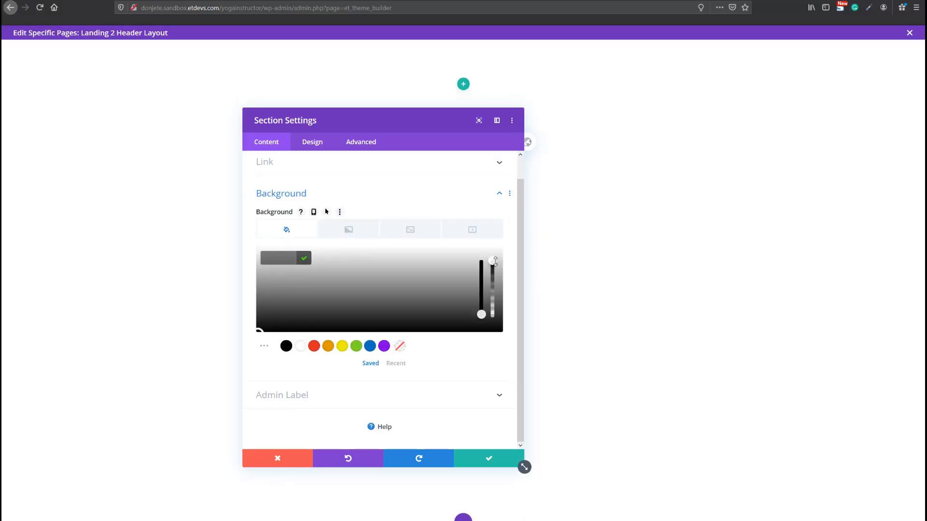
{"action": "left_click_drag", "start_coordinate": [495, 261], "coordinate": [492, 314]}
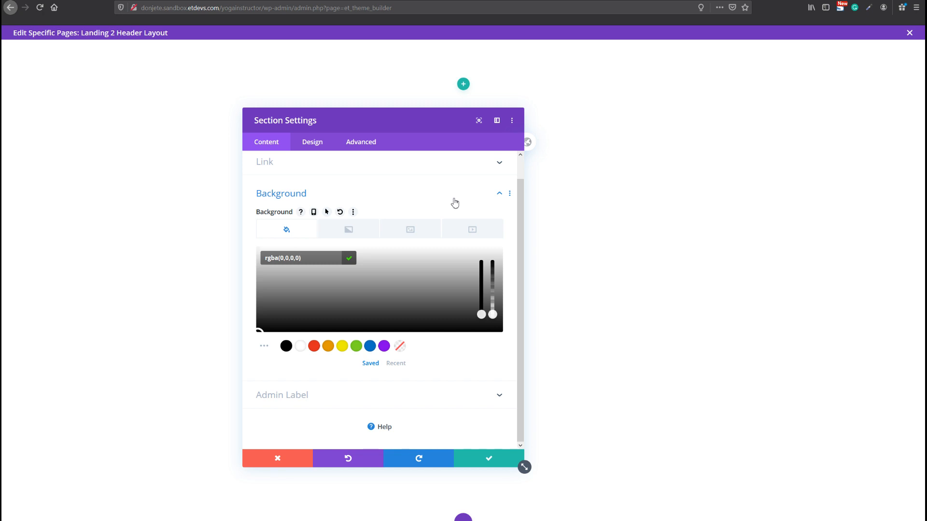
Set the section's top and bottom padding to 0px with the two values linked
{"action": "left_click", "coordinate": [311, 142]}
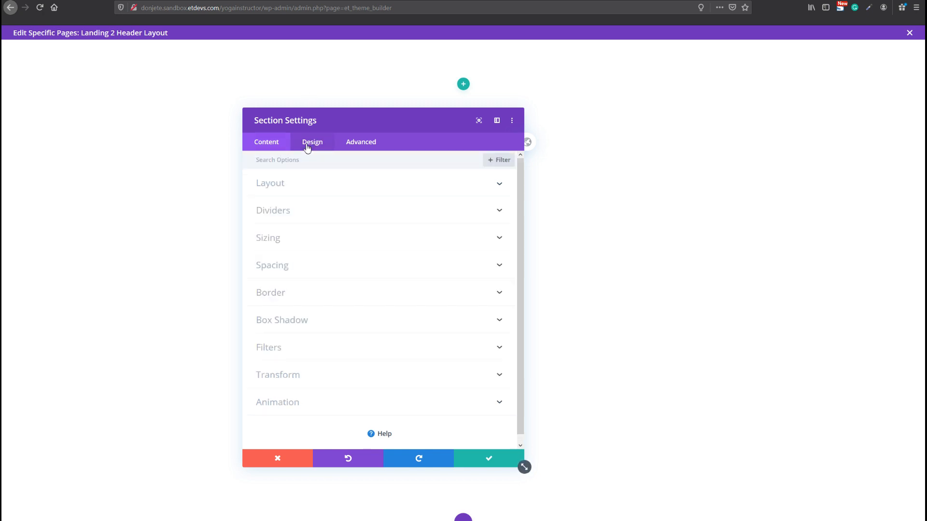
{"action": "left_click", "coordinate": [298, 261]}
{"action": "left_click", "coordinate": [284, 241]}
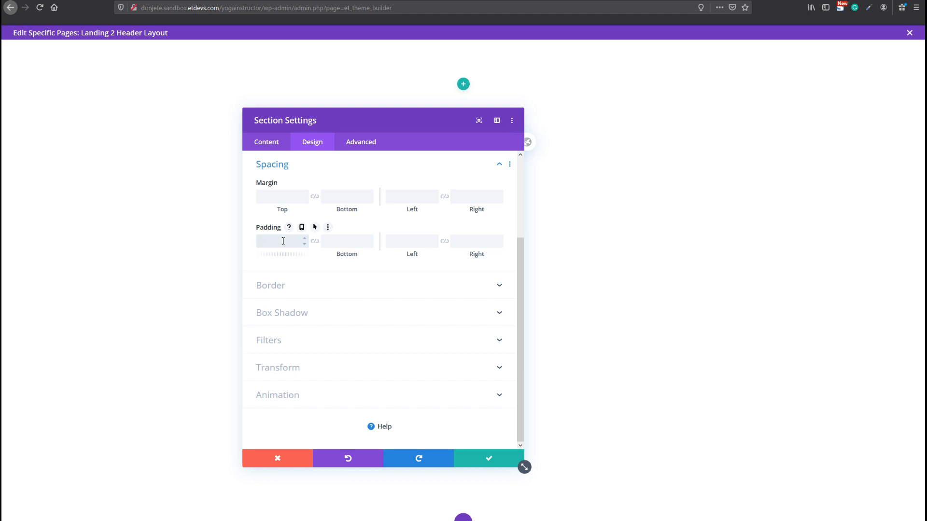
{"action": "type", "text": "0"}
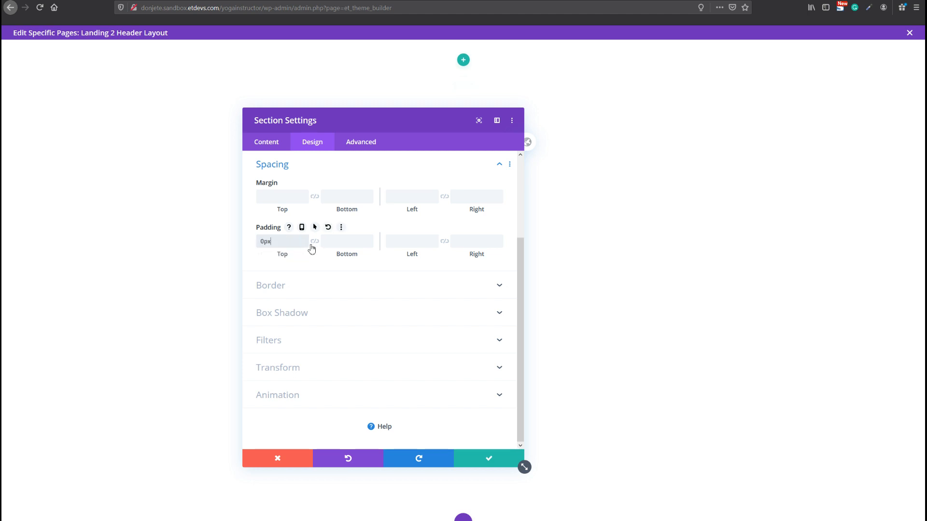
{"action": "left_click", "coordinate": [316, 243]}
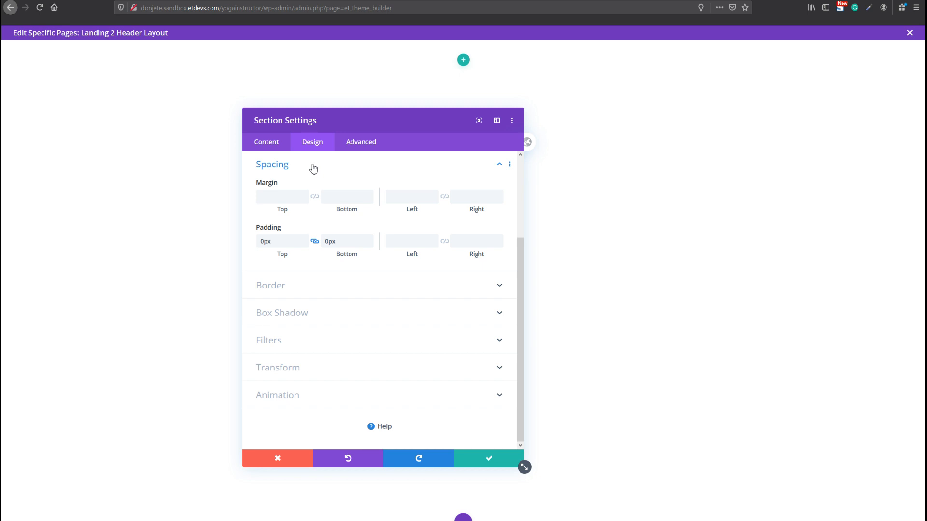
Change the header section's position from relative to Fixed
{"action": "left_click", "coordinate": [371, 148]}
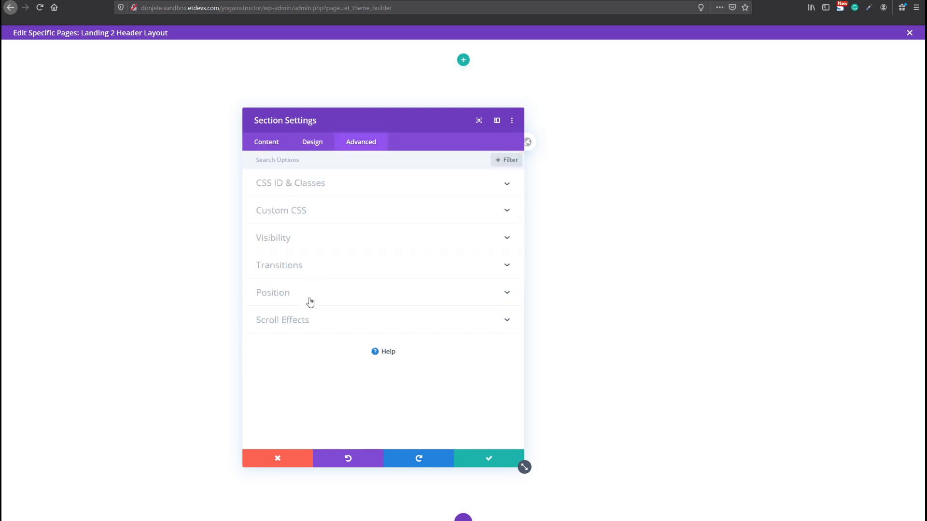
{"action": "left_click", "coordinate": [309, 300]}
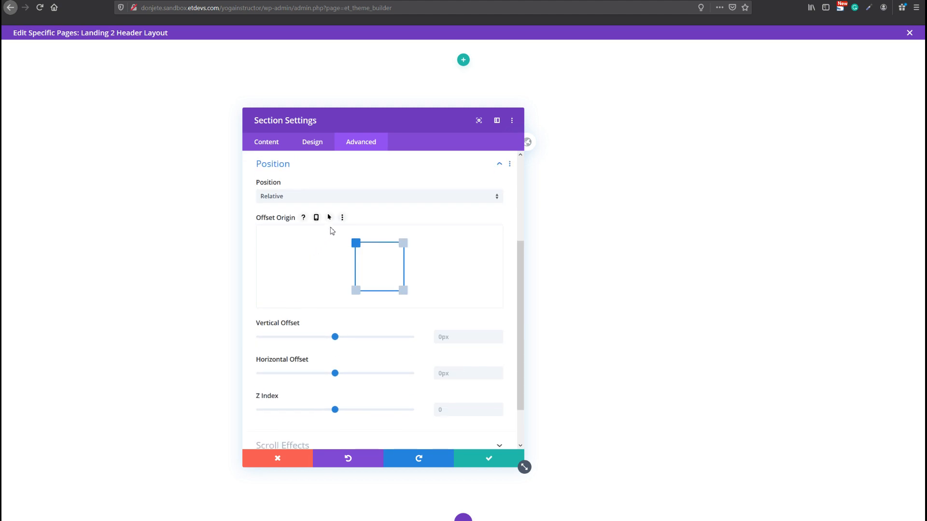
{"action": "left_click", "coordinate": [341, 198]}
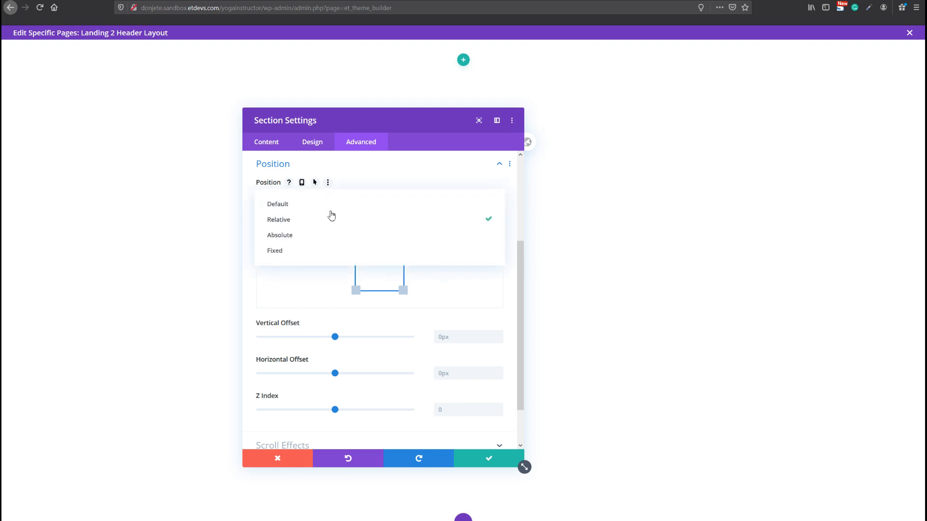
{"action": "left_click", "coordinate": [309, 251]}
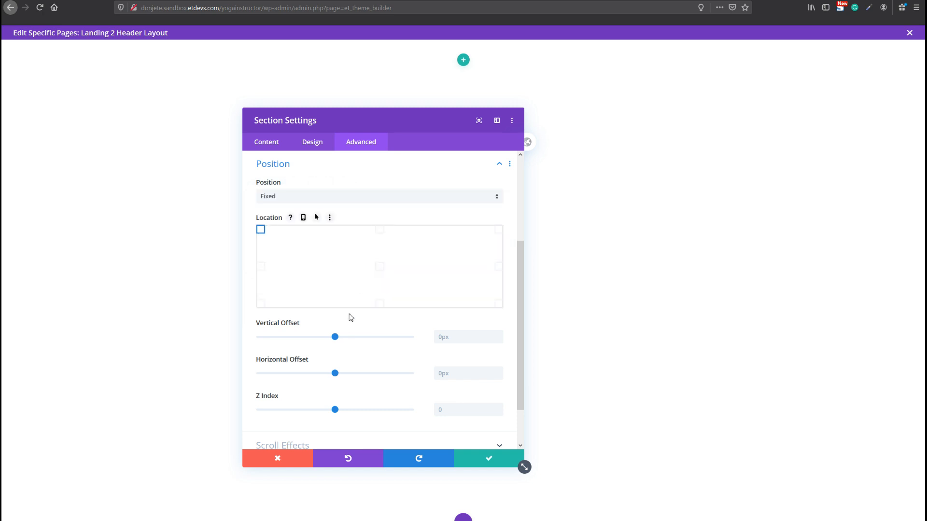
Anchor the fixed header section at the top center location and save the section settings
{"action": "left_click", "coordinate": [381, 230]}
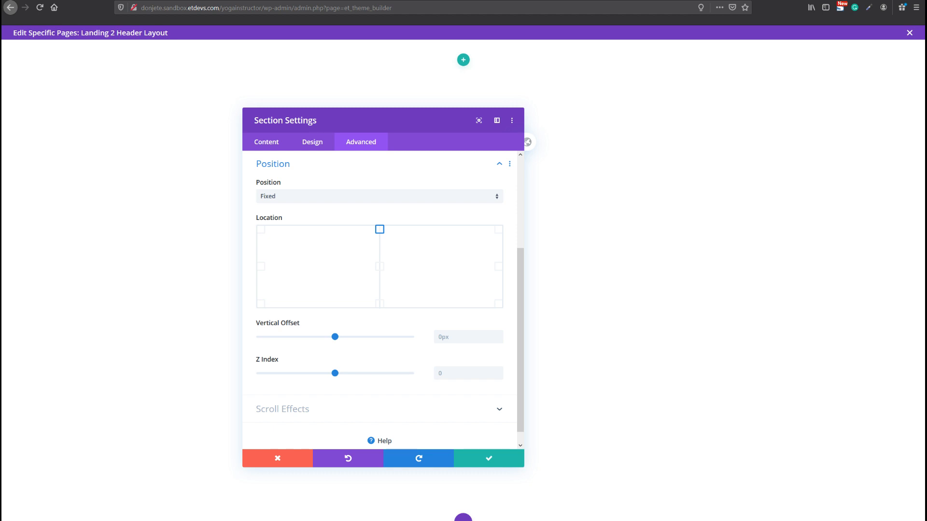
{"action": "left_click", "coordinate": [488, 466]}
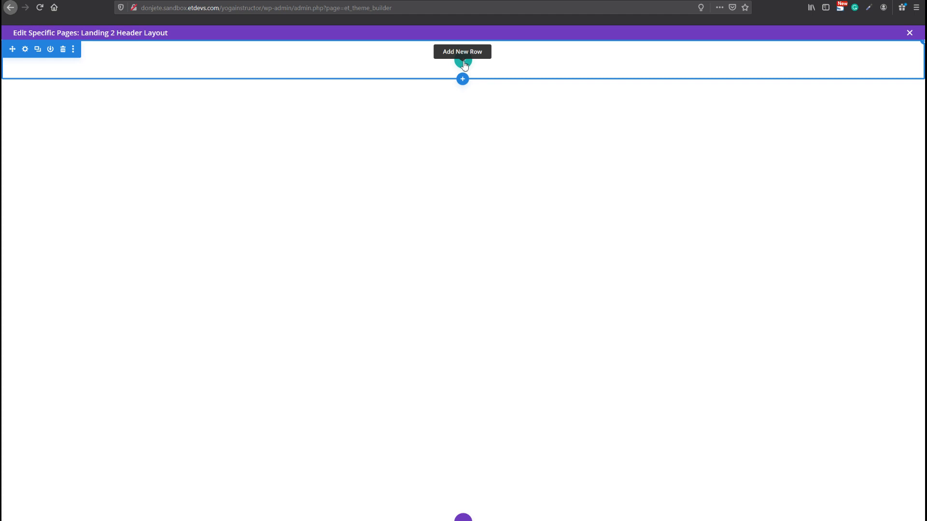
Insert a three-column row with a wide middle column and narrow outer columns, and check its column layout
{"action": "left_click", "coordinate": [463, 62]}
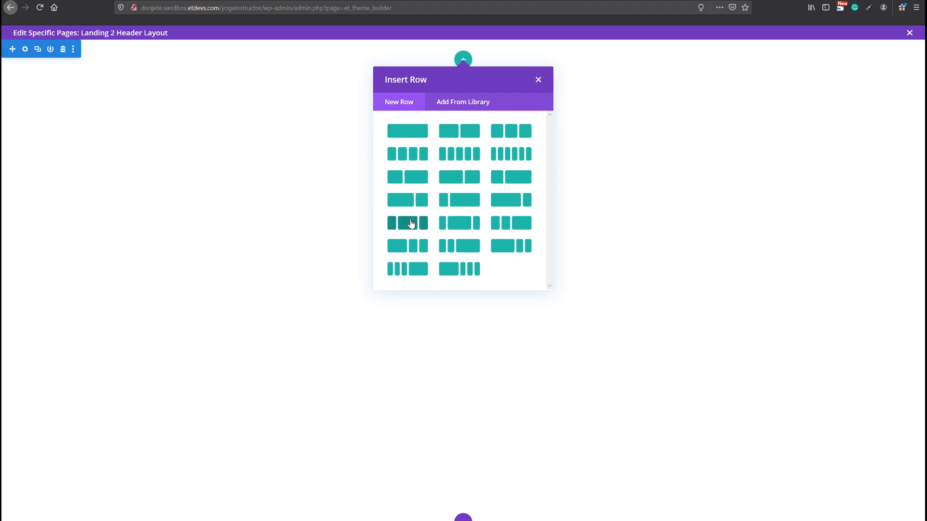
{"action": "left_click", "coordinate": [411, 223]}
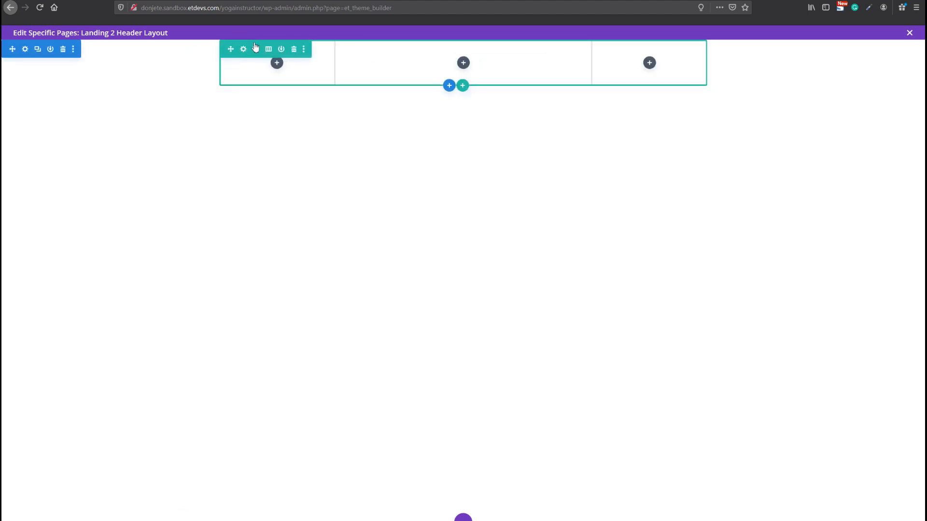
{"action": "left_click", "coordinate": [268, 49]}
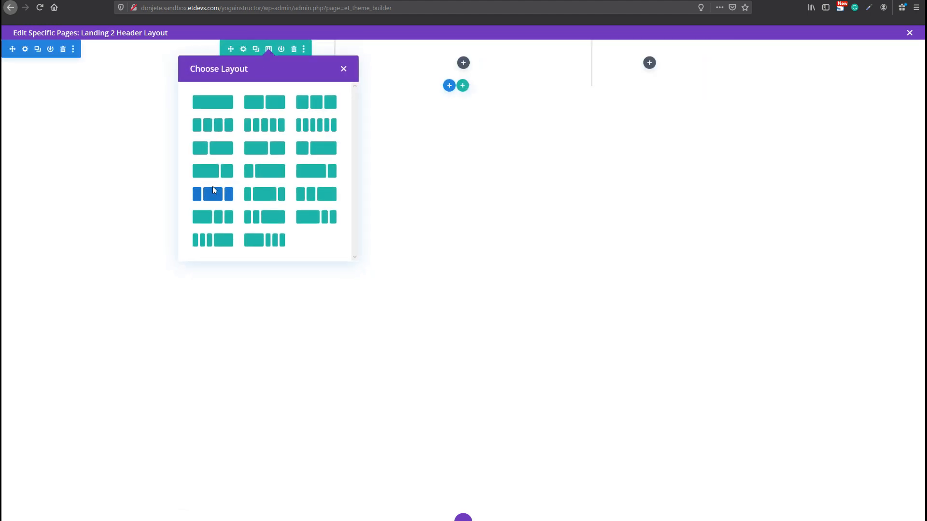
{"action": "left_click", "coordinate": [627, 171]}
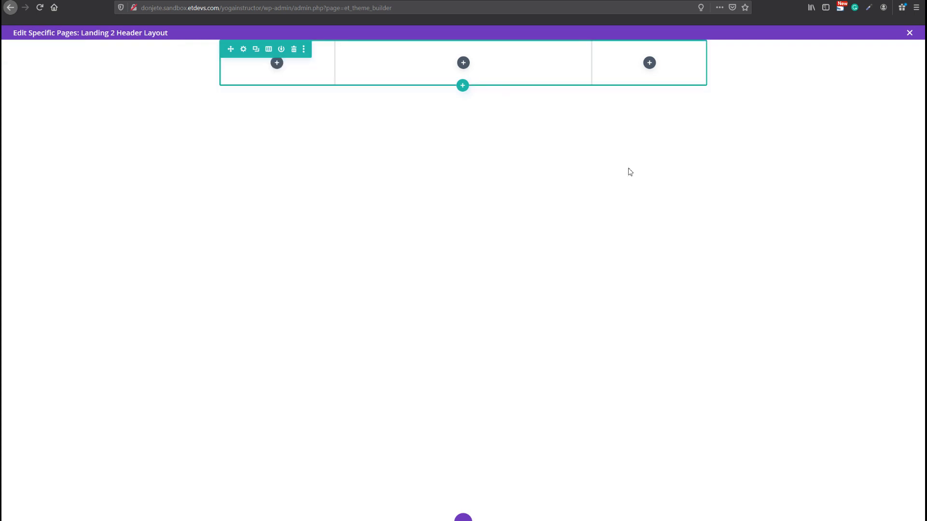
In the row's sizing settings, set the width to 97% and the max width to 100%
{"action": "left_click", "coordinate": [245, 50]}
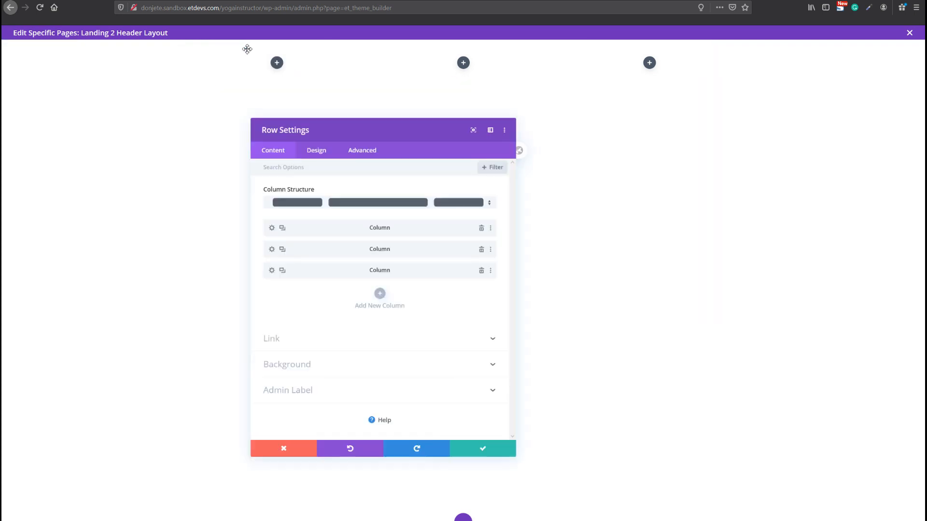
{"action": "left_click", "coordinate": [314, 142]}
{"action": "left_click", "coordinate": [300, 189]}
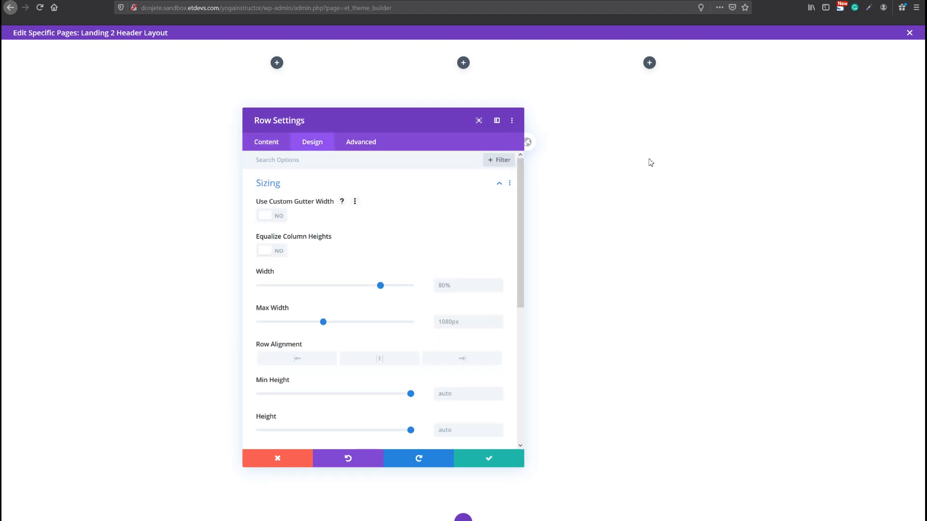
{"action": "left_click", "coordinate": [466, 285]}
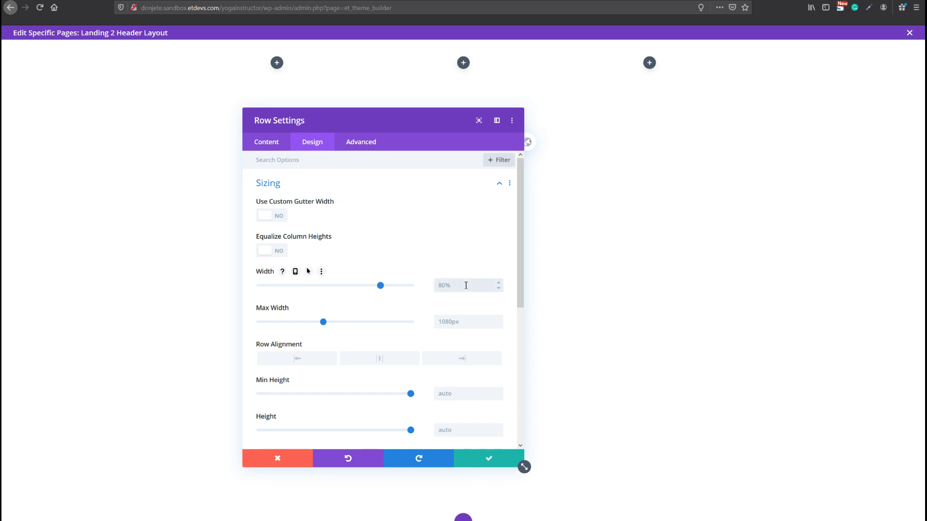
{"action": "type", "text": "97%"}
{"action": "left_click", "coordinate": [455, 323]}
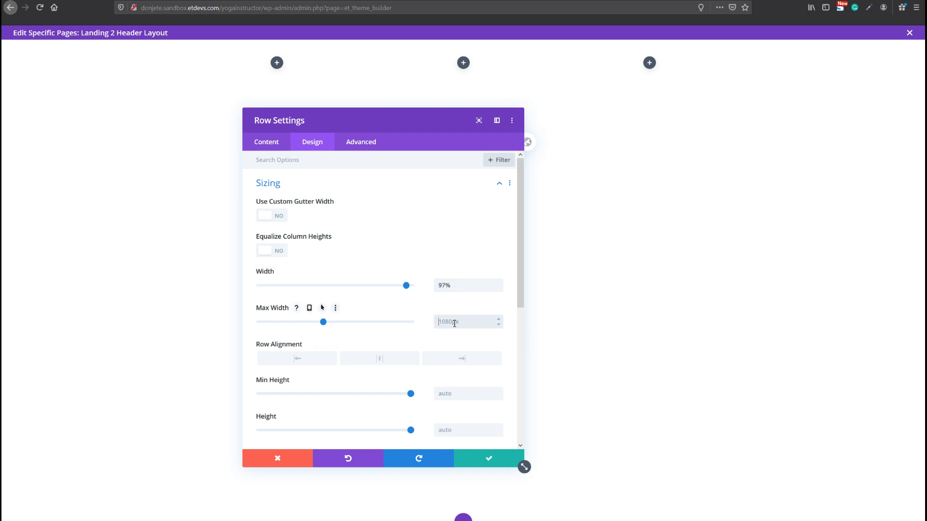
{"action": "type", "text": "100%"}
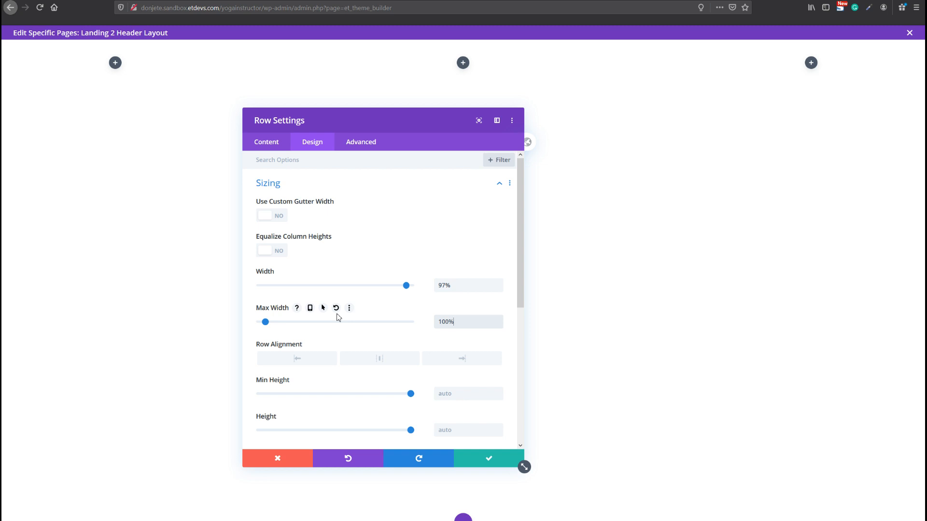
Set the row's top padding to 1% and bottom padding to 0px
{"action": "scroll", "coordinate": [345, 397], "scroll_direction": "down", "scroll_amount": 3}
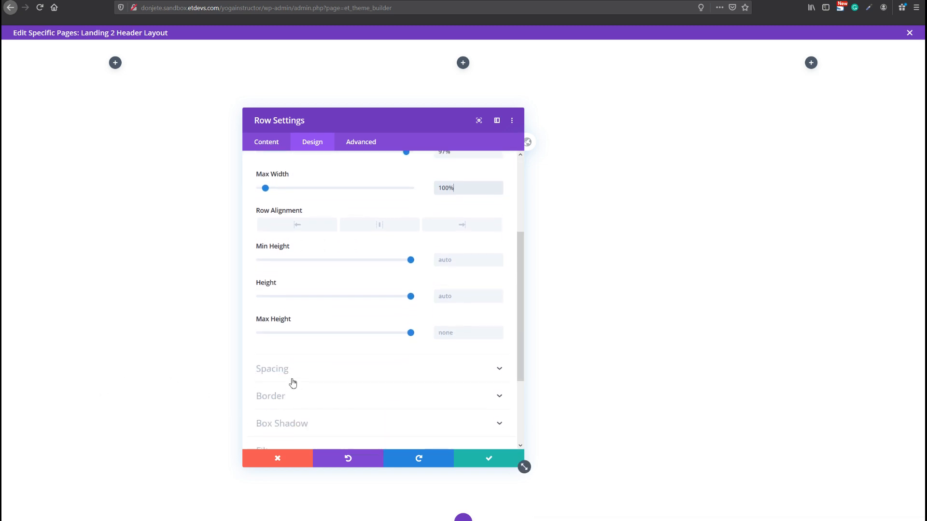
{"action": "left_click", "coordinate": [290, 369]}
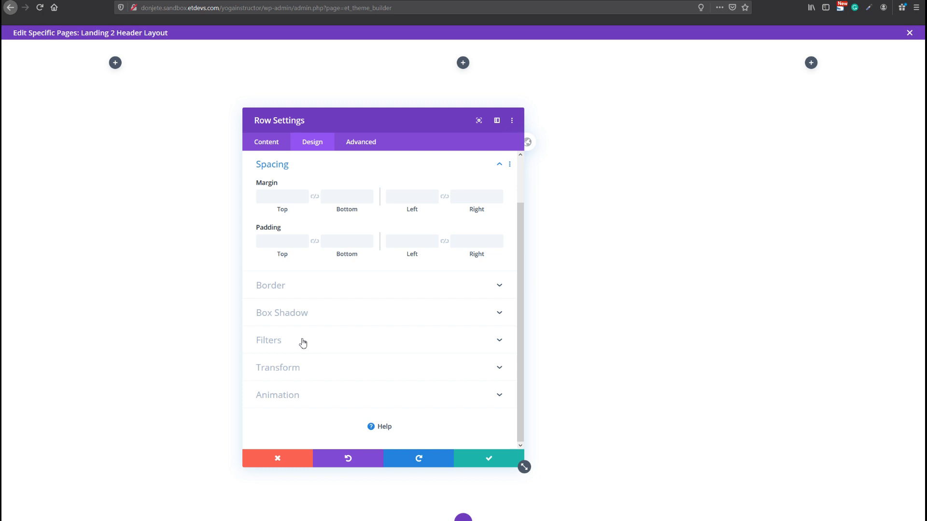
{"action": "left_click", "coordinate": [278, 244]}
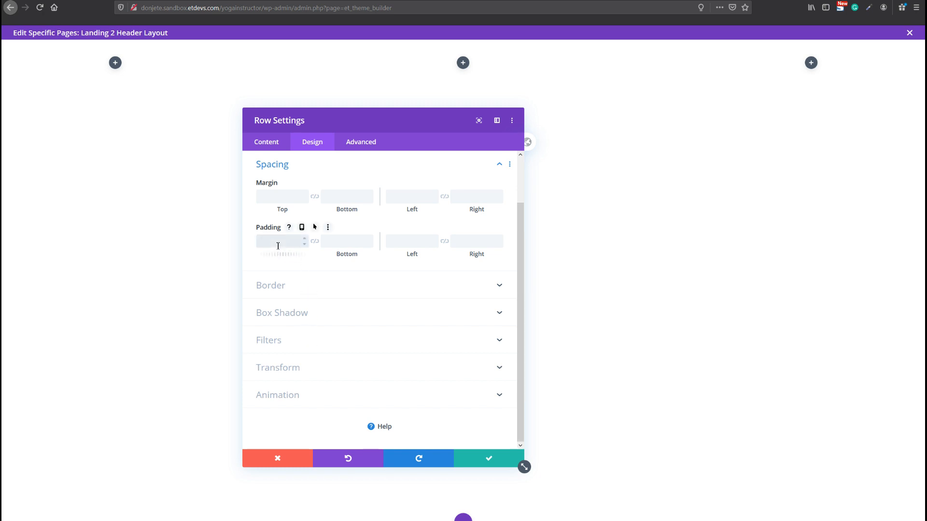
{"action": "type", "text": "1%"}
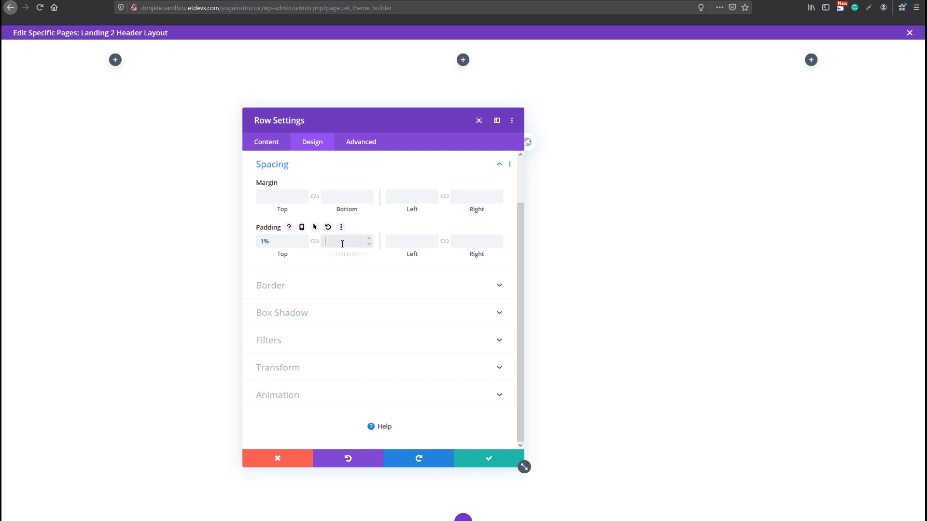
{"action": "left_click", "coordinate": [342, 244]}
{"action": "type", "text": "0px"}
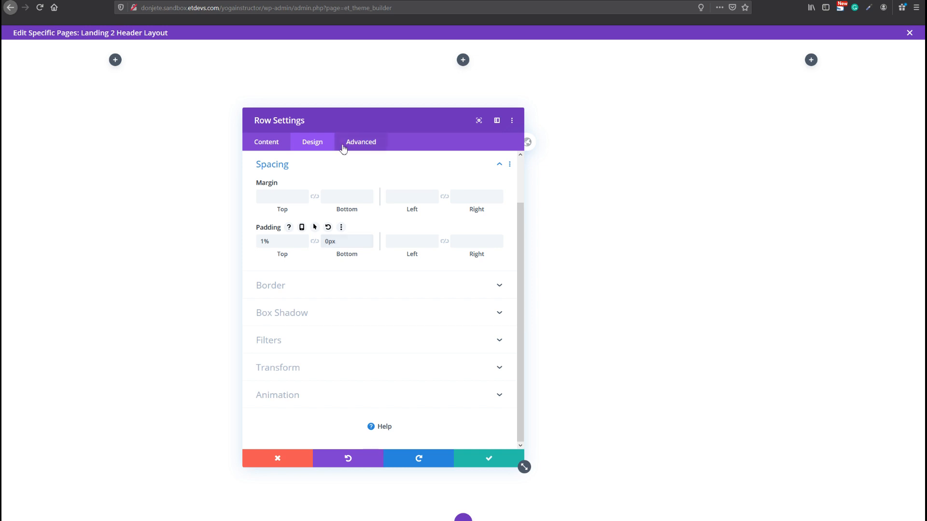
Add custom CSS "display: flex; align-items: center;" to the row's main element and save the row settings
{"action": "left_click", "coordinate": [343, 145]}
{"action": "left_click", "coordinate": [323, 209]}
{"action": "scroll", "coordinate": [321, 215], "scroll_direction": "down", "scroll_amount": 1}
{"action": "left_click", "coordinate": [317, 297]}
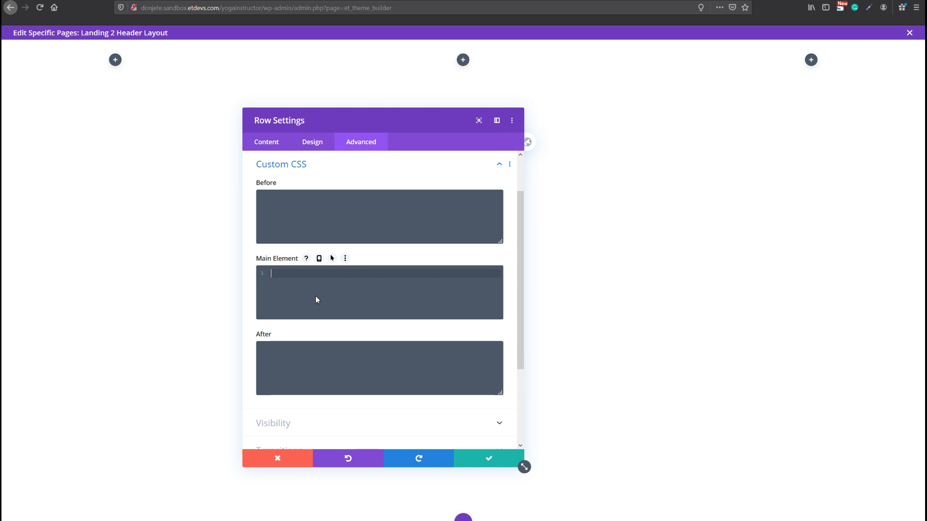
{"action": "type", "text": "display:"}
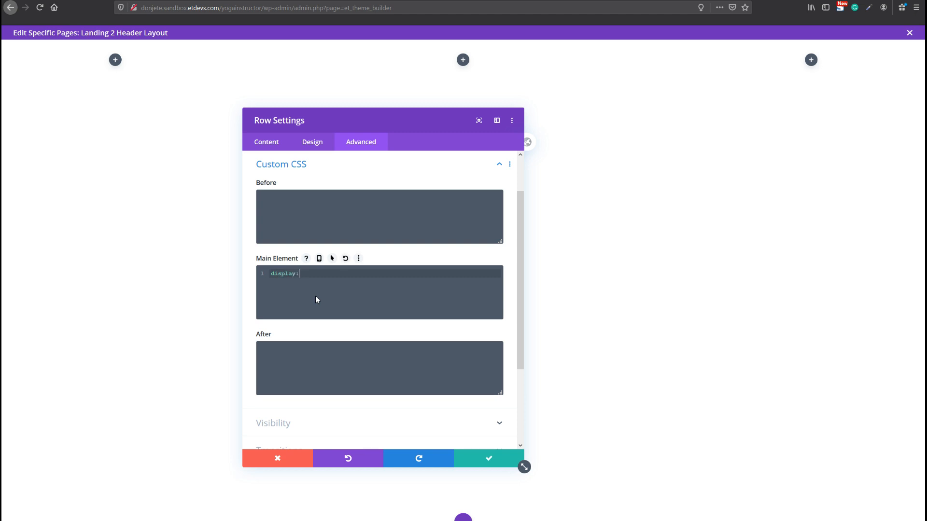
{"action": "type", "text": " flex;"}
{"action": "key", "text": "Return"}
{"action": "type", "text": "align-i"}
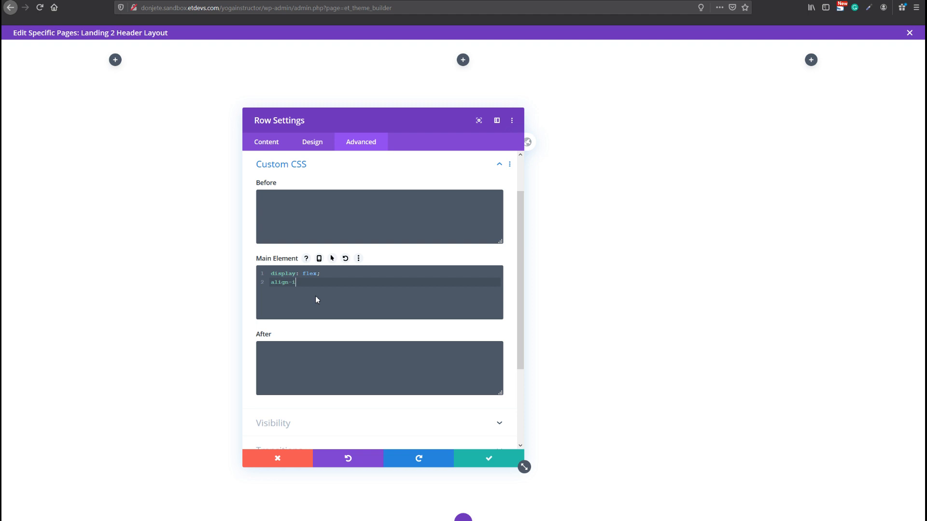
{"action": "type", "text": "tems: center;"}
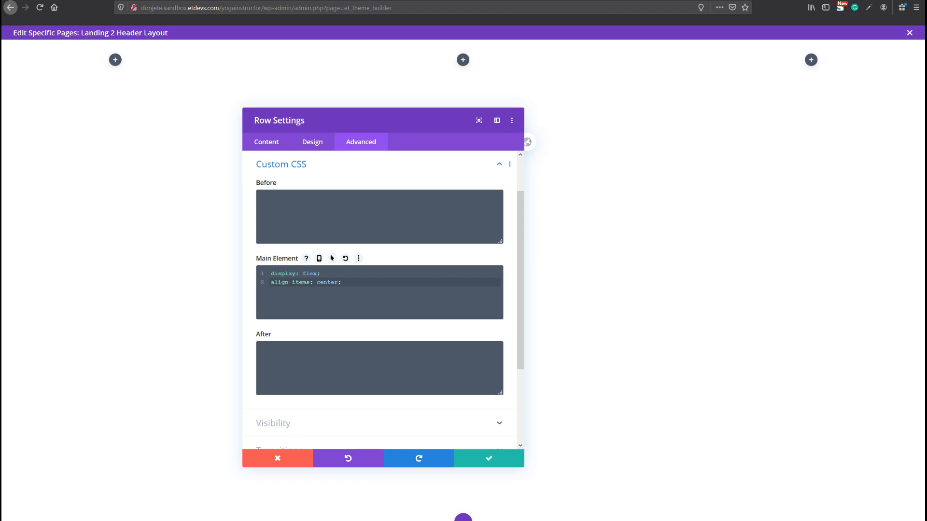
{"action": "left_click", "coordinate": [486, 459]}
Add an image module to the first column using logo_01-3-1.png from the media library and save it
{"action": "left_click", "coordinate": [118, 61]}
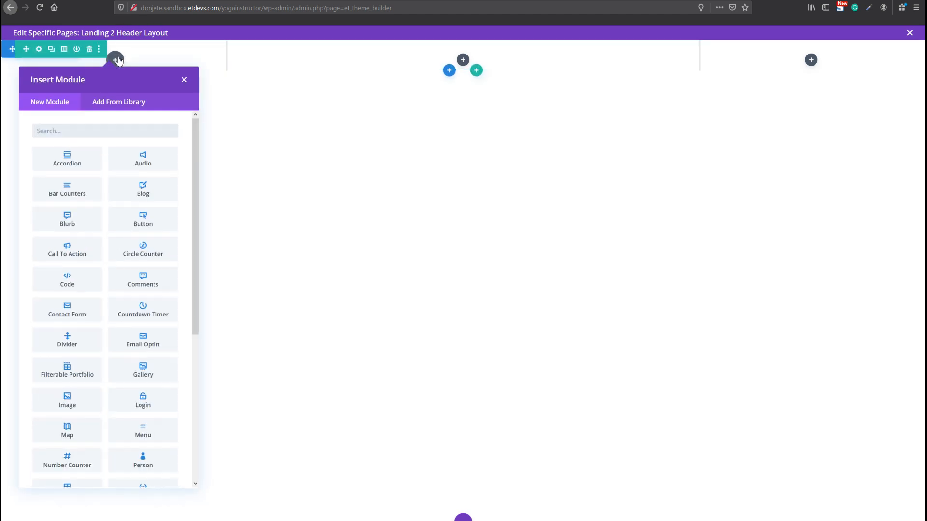
{"action": "type", "text": "image"}
{"action": "key", "text": "Return"}
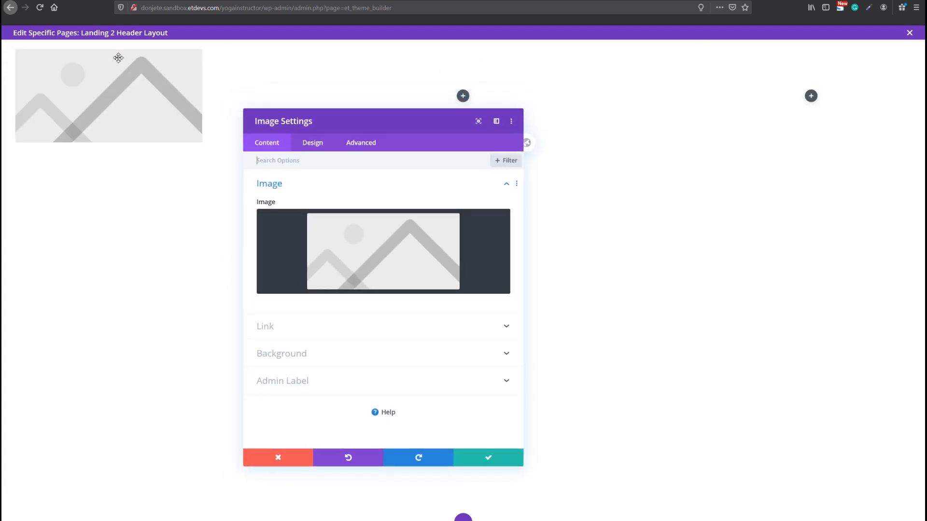
{"action": "left_click", "coordinate": [321, 258]}
{"action": "left_click", "coordinate": [177, 70]}
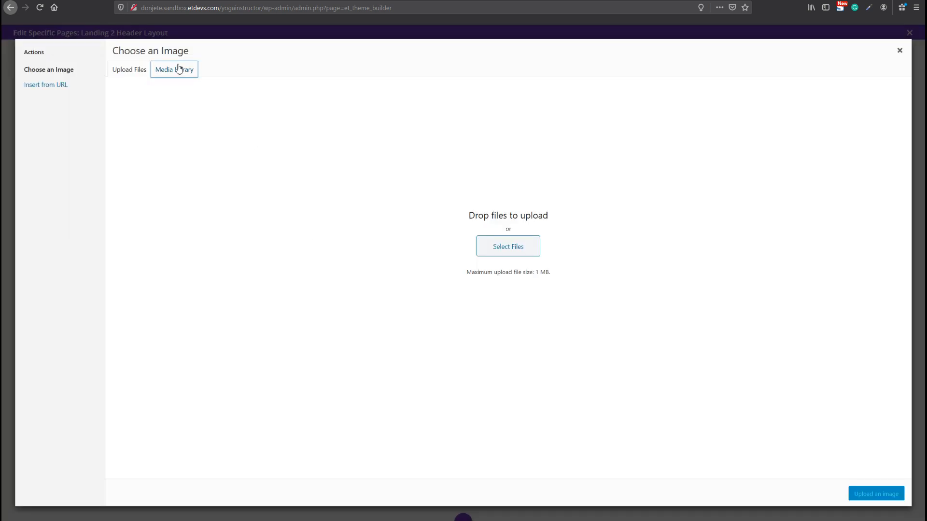
{"action": "left_click", "coordinate": [155, 144]}
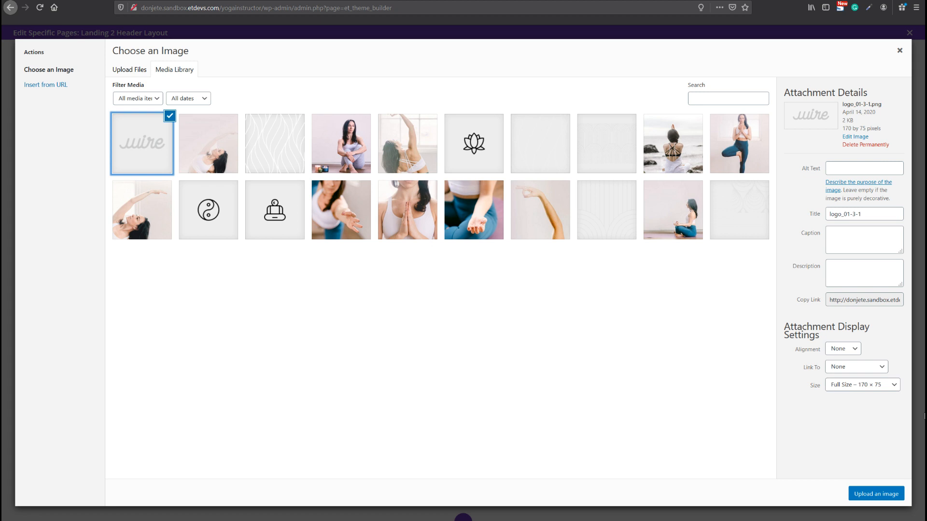
{"action": "left_click", "coordinate": [875, 493]}
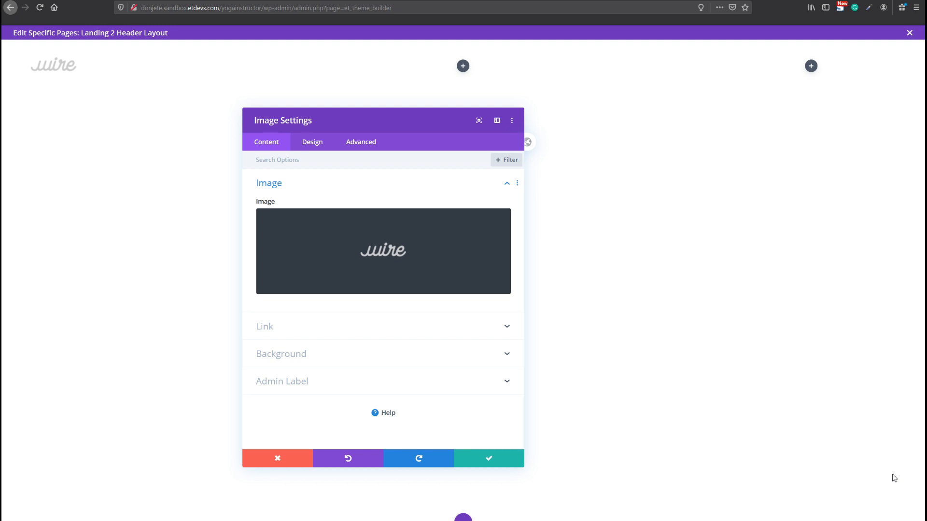
{"action": "left_click", "coordinate": [488, 458]}
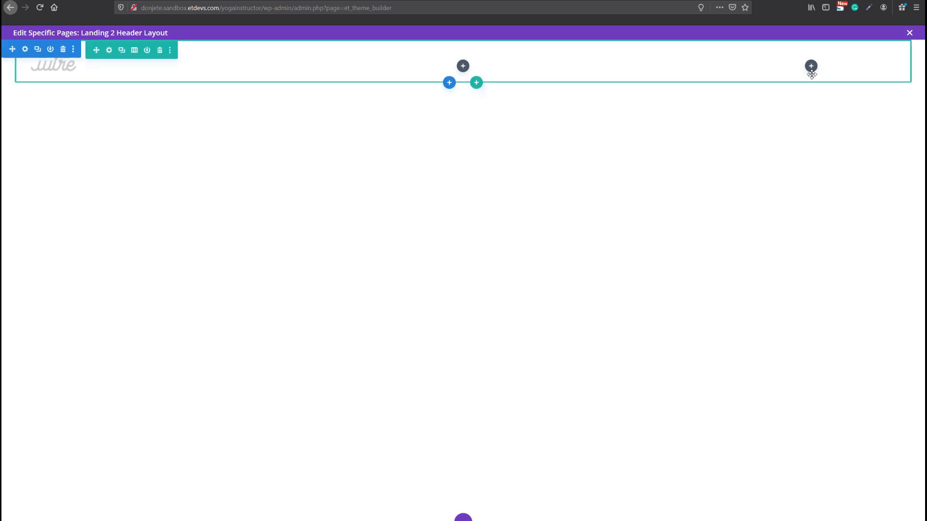
Add a text module to the third column and replace its body with HTML spans classed "line line-1", "line line-2" and "line line-3"
{"action": "left_click", "coordinate": [811, 67]}
{"action": "type", "text": "text"}
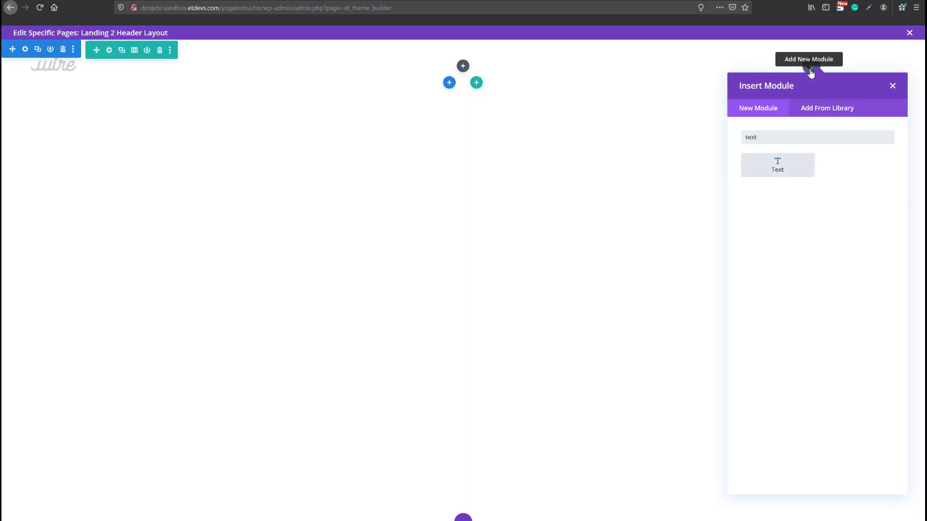
{"action": "key", "text": "Return"}
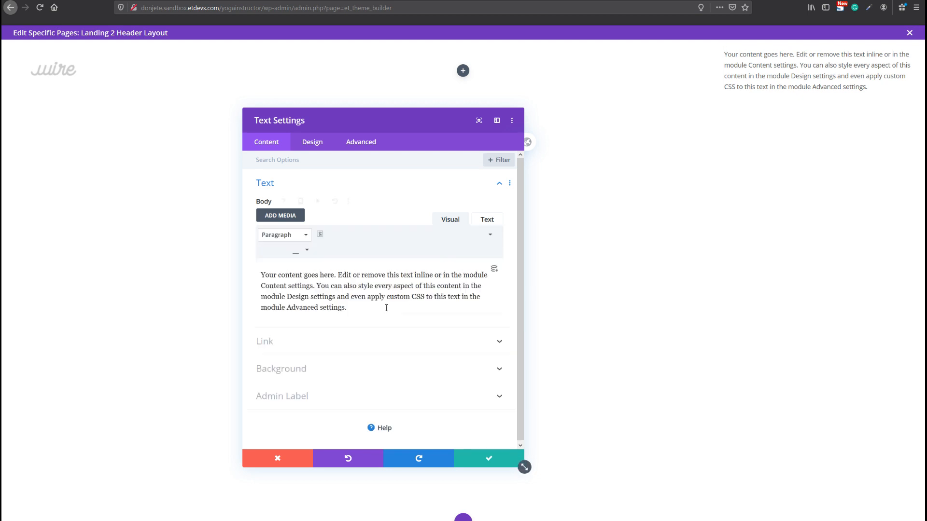
{"action": "triple_click", "coordinate": [375, 285]}
{"action": "key", "text": "BackSpace"}
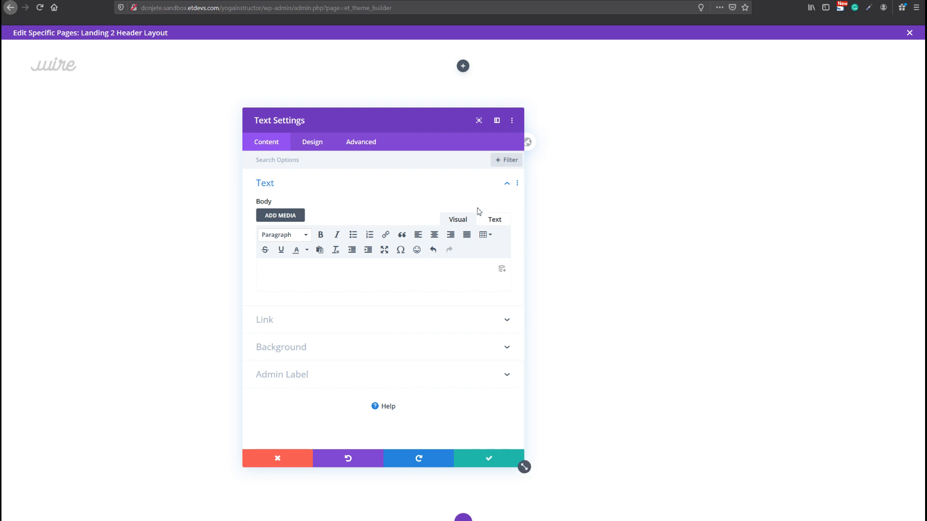
{"action": "left_click", "coordinate": [497, 220]}
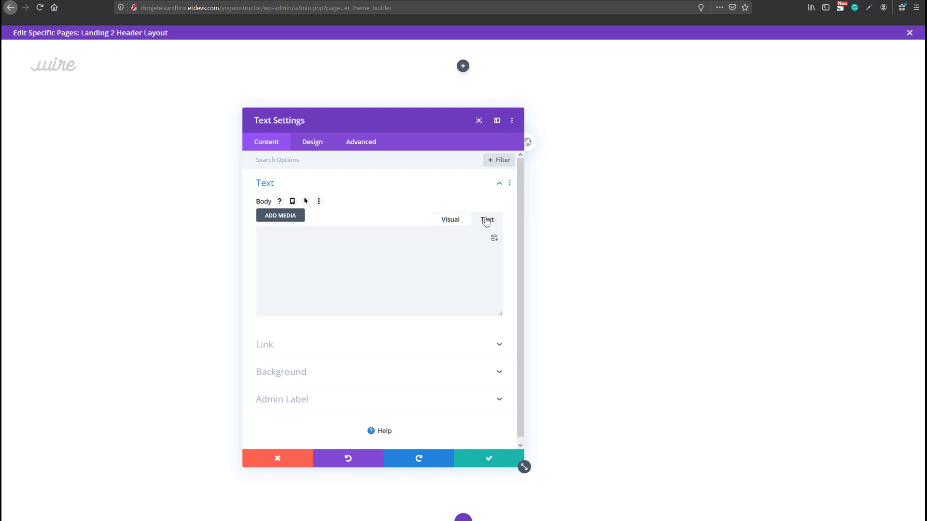
{"action": "type", "text": "<span class=\"line line-1\"></span> <span class=\"line line-2\"></span> <span class=\"line line-3\"></span>"}
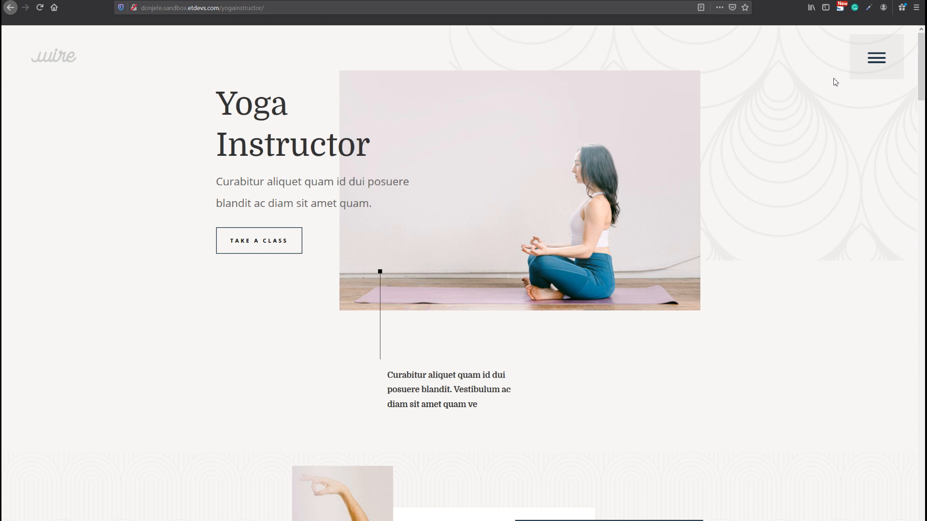
Open and close the slide-in menu on the finished live page to examine how the hamburger icon toggles
{"action": "left_click", "coordinate": [877, 62]}
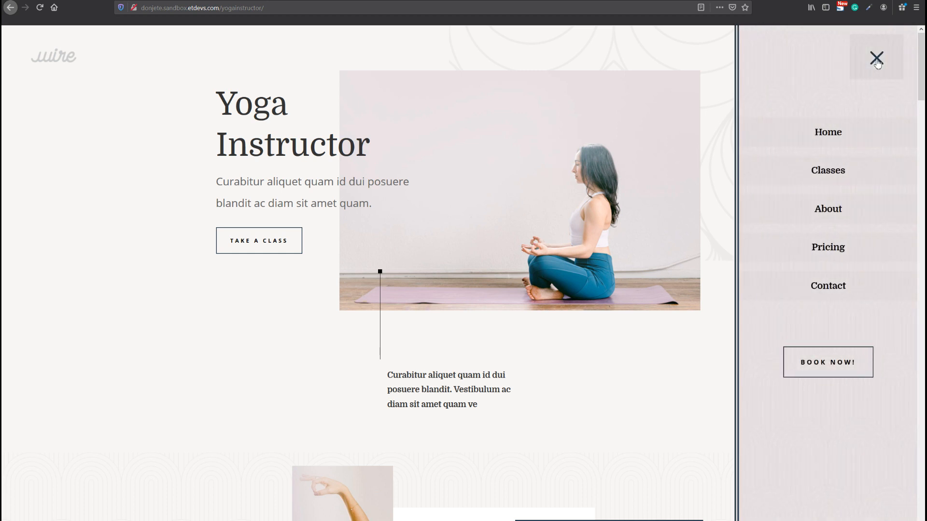
{"action": "left_click", "coordinate": [878, 61]}
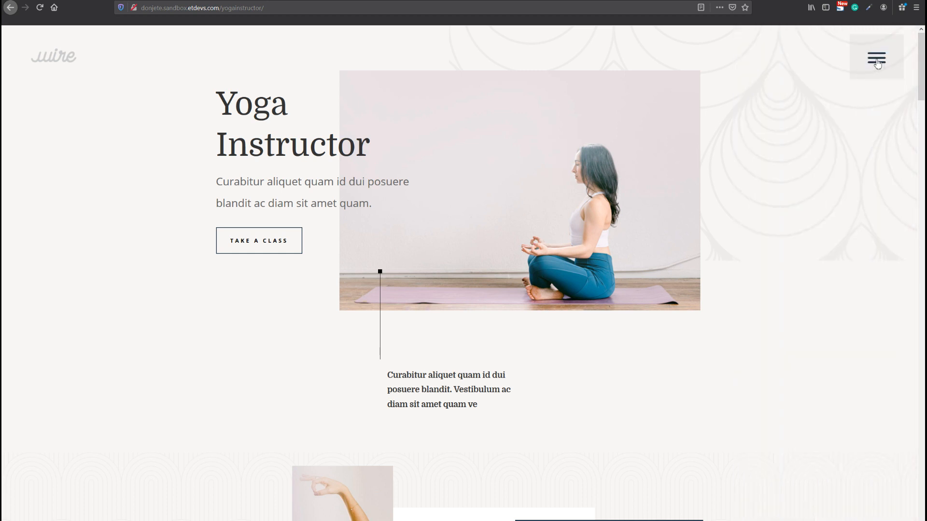
{"action": "left_click", "coordinate": [878, 61]}
{"action": "left_click", "coordinate": [877, 60]}
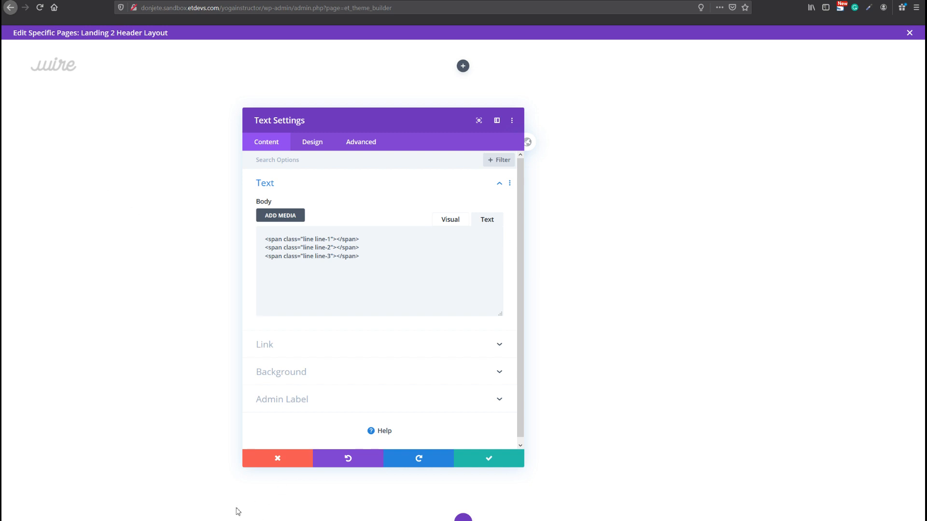
Set the hamburger text module's background color to rgba(0,0,0,0.04)
{"action": "left_click", "coordinate": [336, 371]}
{"action": "left_click", "coordinate": [309, 291]}
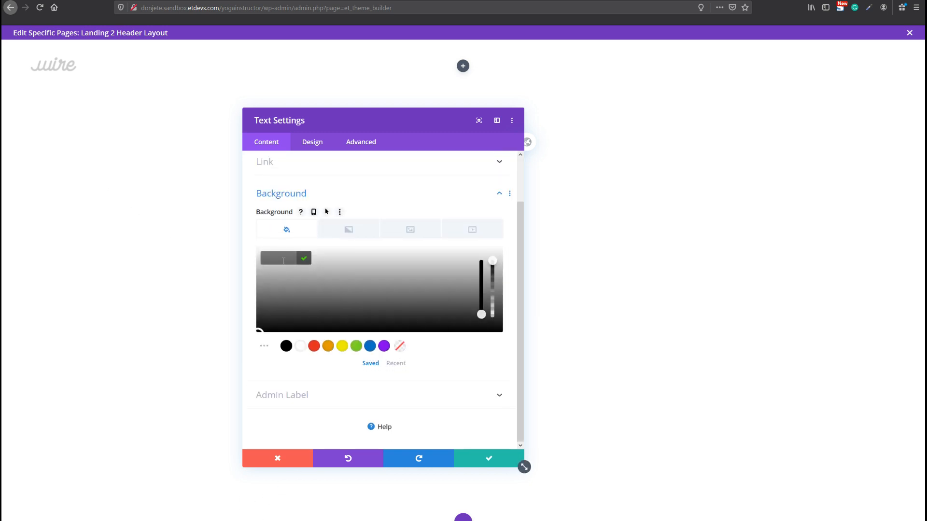
{"action": "type", "text": "rgba(0,0,0,0.04)"}
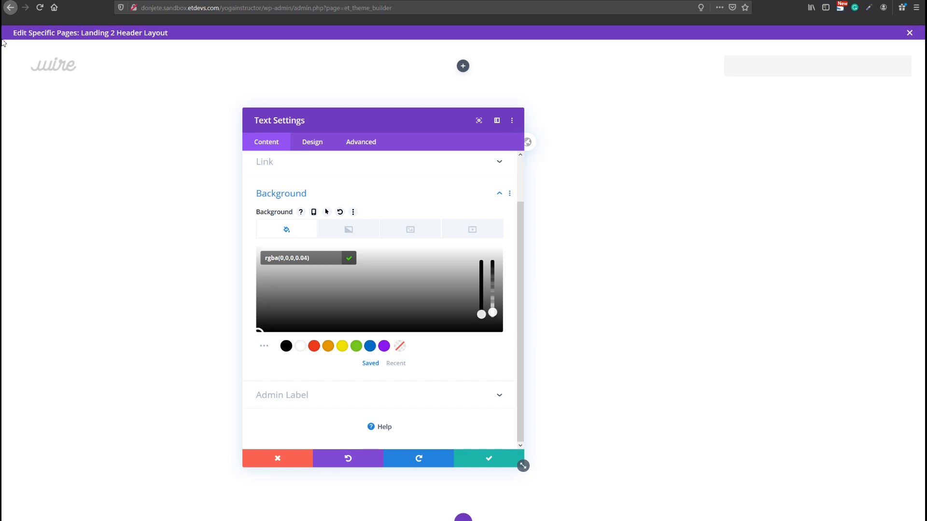
Set the text module's text line height to 1em
{"action": "left_click", "coordinate": [314, 142]}
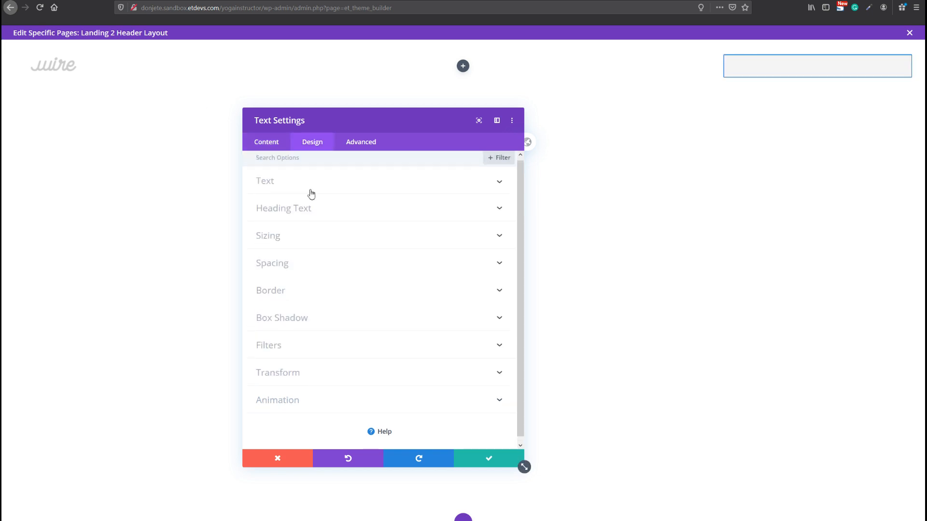
{"action": "left_click", "coordinate": [311, 193]}
{"action": "scroll", "coordinate": [280, 362], "scroll_direction": "down", "scroll_amount": 3}
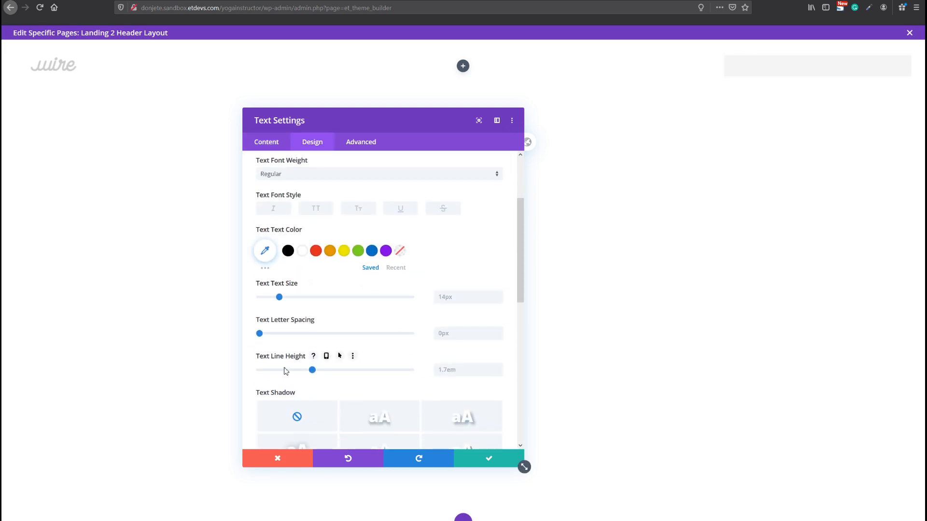
{"action": "left_click", "coordinate": [258, 372]}
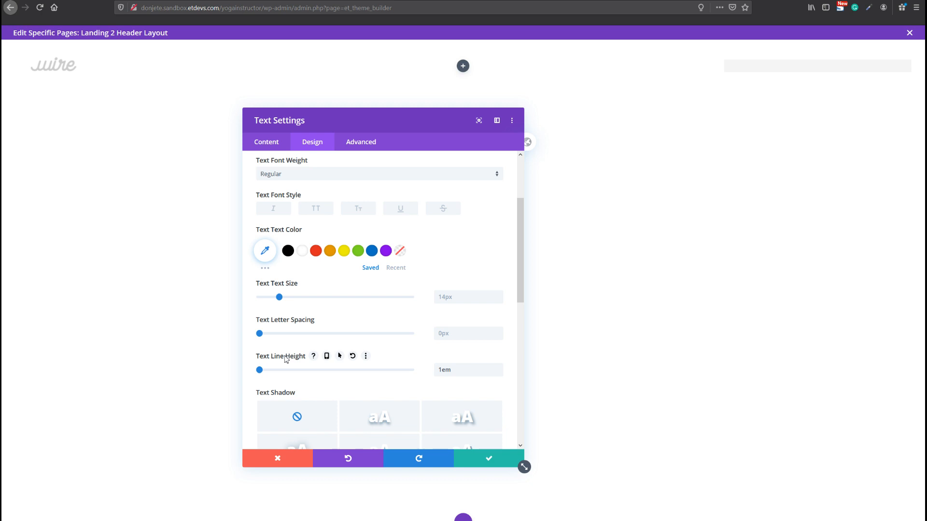
Size the text module to a width of 120px and align it to the right
{"action": "scroll", "coordinate": [341, 290], "scroll_direction": "down", "scroll_amount": 4}
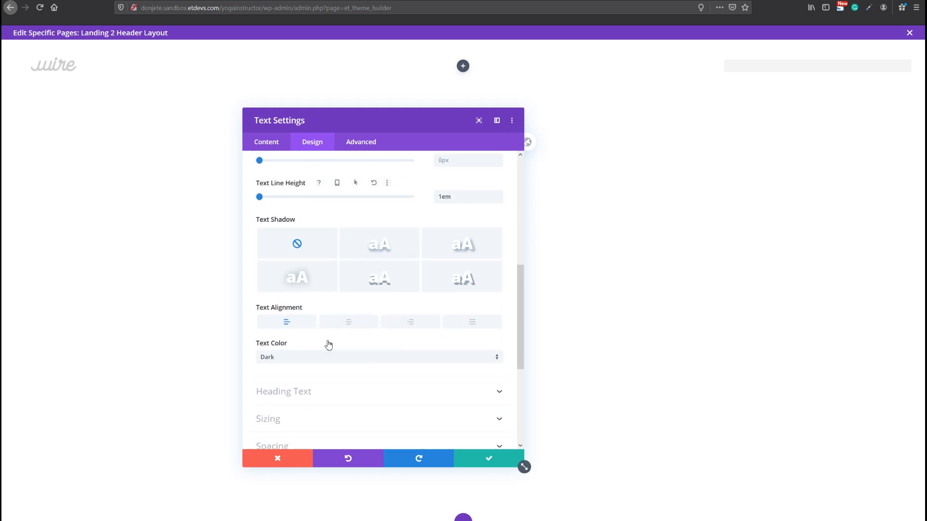
{"action": "left_click", "coordinate": [290, 418]}
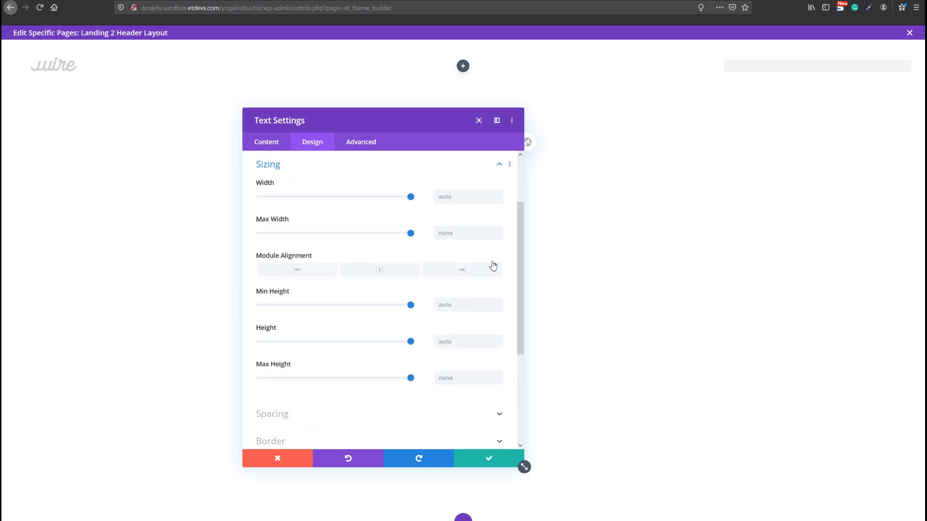
{"action": "left_click", "coordinate": [465, 196]}
{"action": "type", "text": "120px"}
{"action": "left_click", "coordinate": [456, 271]}
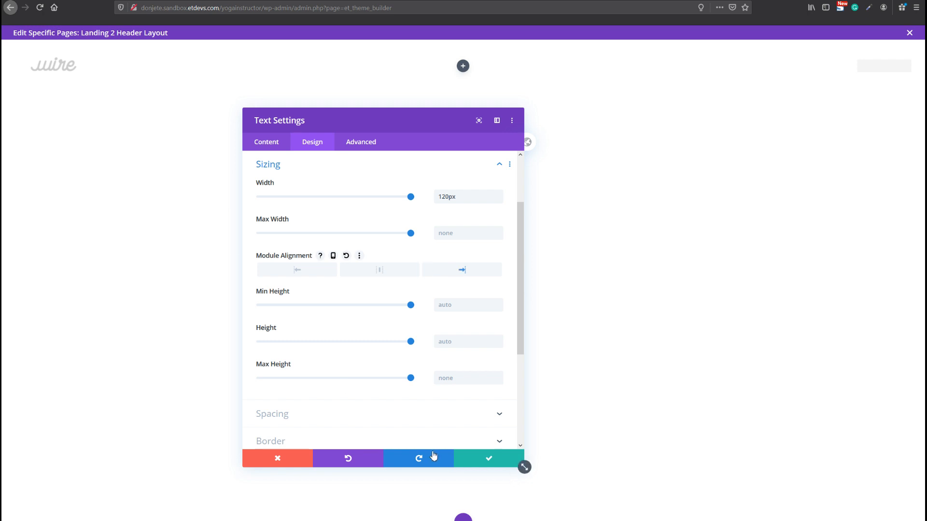
Set the text module's padding to 40px top, 60px bottom and linked 40px left and right, and save the module
{"action": "left_click", "coordinate": [363, 414]}
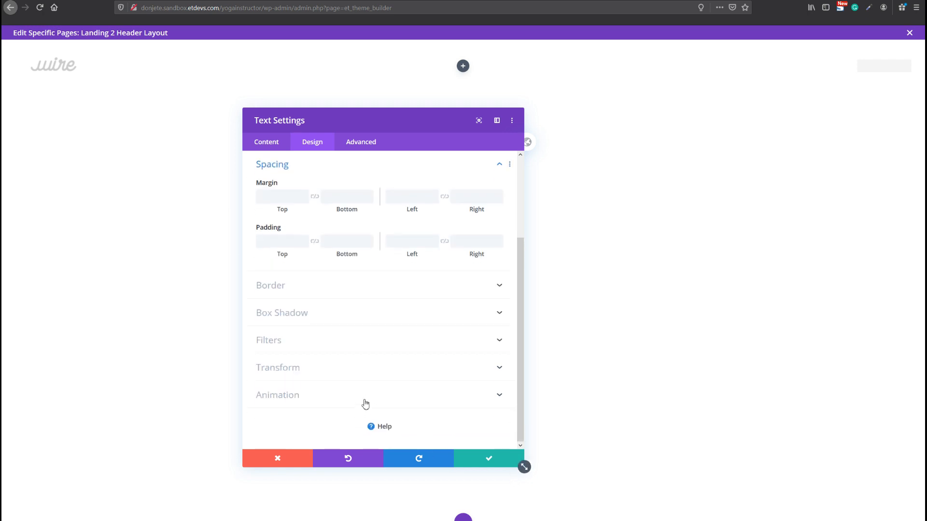
{"action": "left_click", "coordinate": [286, 243]}
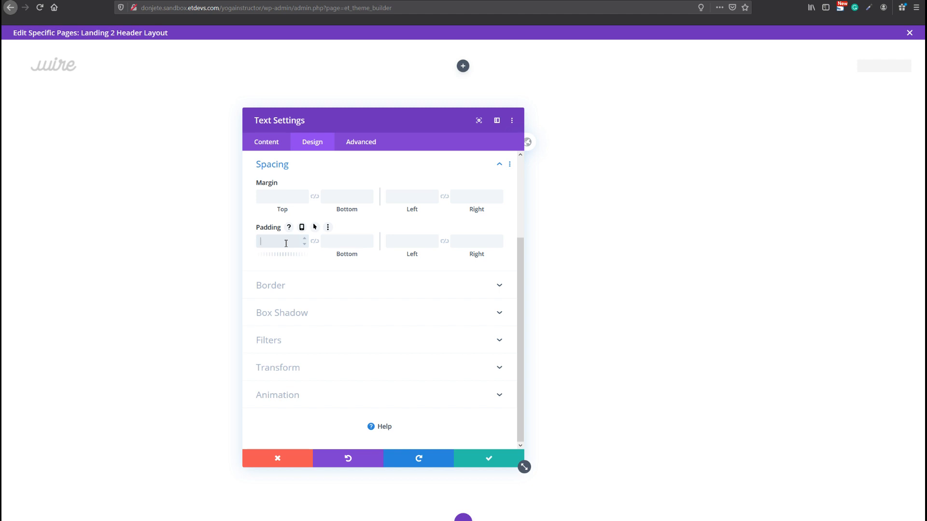
{"action": "type", "text": "40px"}
{"action": "left_click", "coordinate": [338, 247]}
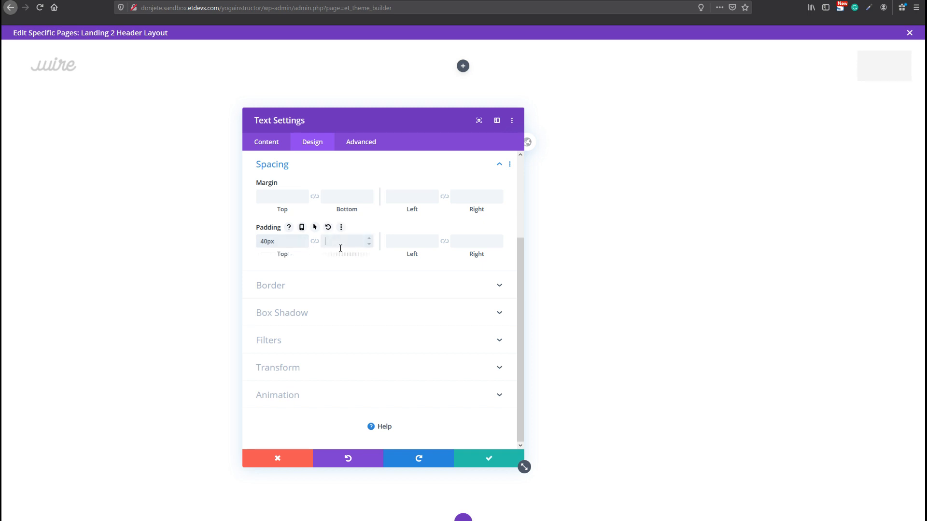
{"action": "type", "text": "60px"}
{"action": "key", "text": "Tab"}
{"action": "type", "text": "10"}
{"action": "key", "text": "BackSpace"}
{"action": "key", "text": "BackSpace"}
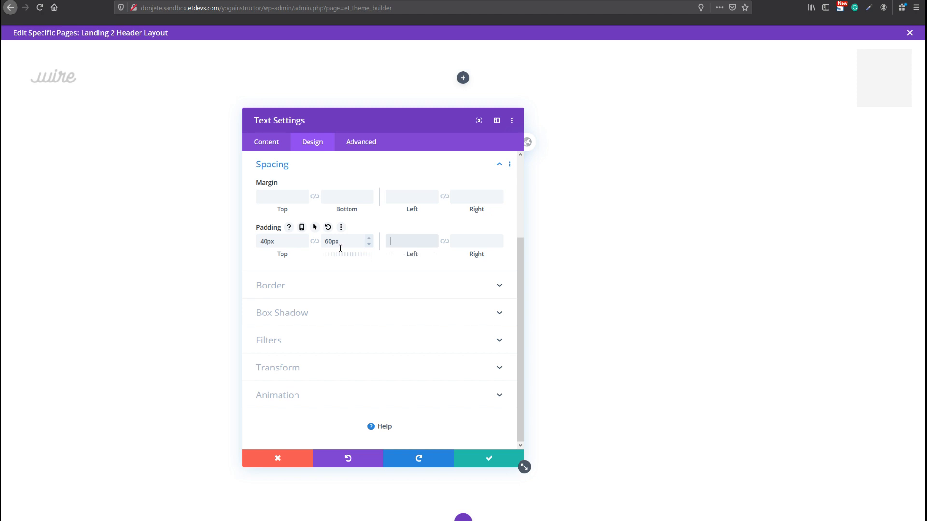
{"action": "type", "text": "40px"}
{"action": "left_click", "coordinate": [445, 242]}
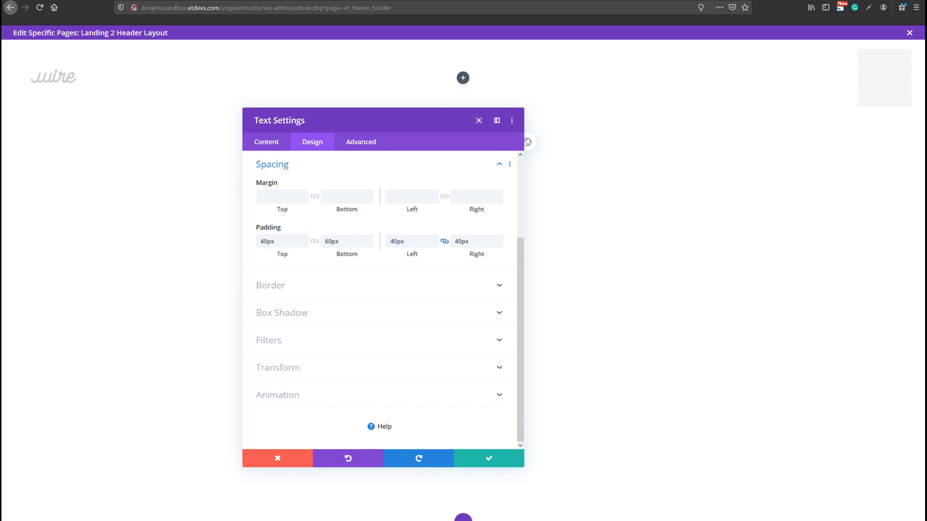
{"action": "left_click", "coordinate": [468, 463]}
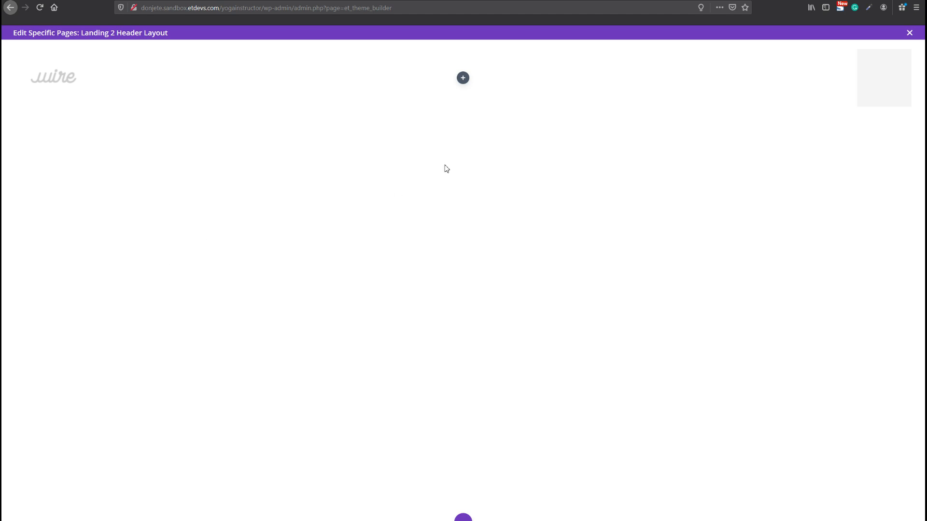
Add a new one-column row below the logo row without inserting a module
{"action": "left_click", "coordinate": [476, 107]}
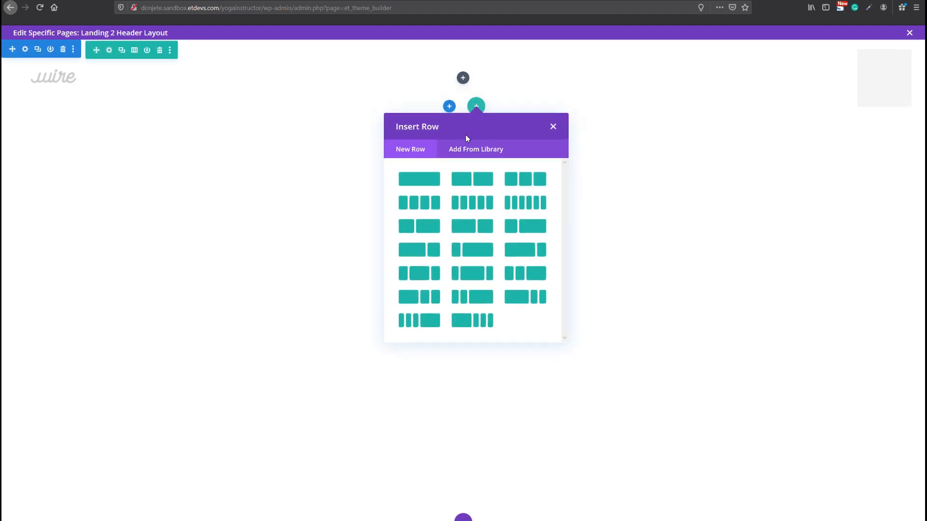
{"action": "left_click", "coordinate": [420, 180]}
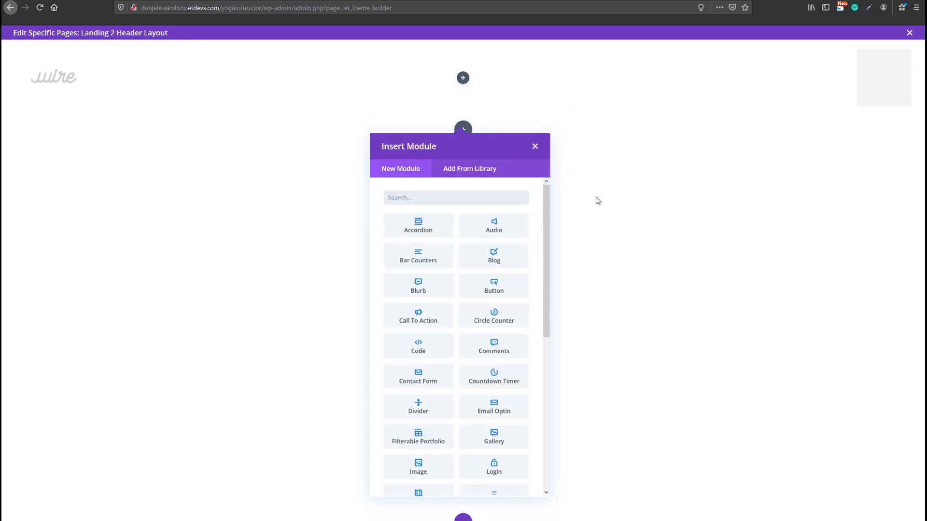
{"action": "left_click", "coordinate": [598, 201]}
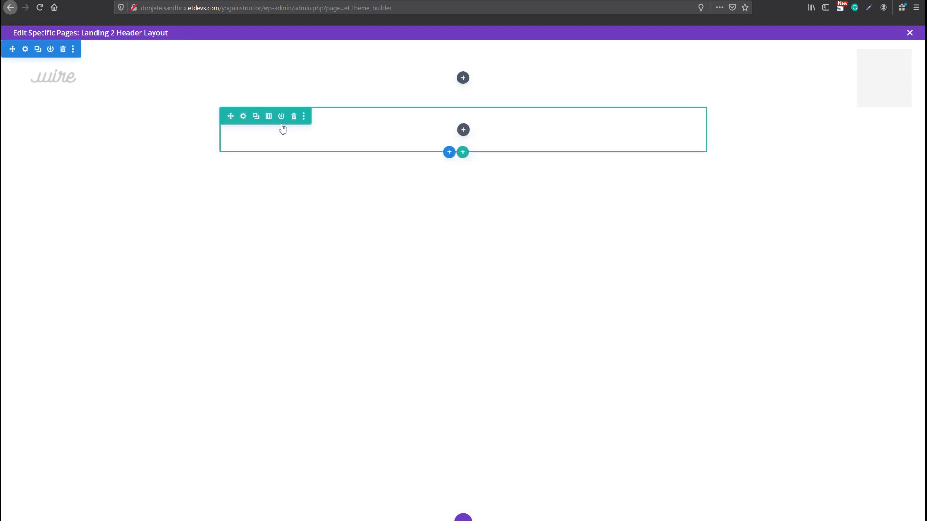
Set the new row's background color to #e7e0e2
{"action": "left_click", "coordinate": [243, 116]}
{"action": "left_click_drag", "start_coordinate": [342, 105], "coordinate": [442, 120]}
{"action": "left_click", "coordinate": [410, 328]}
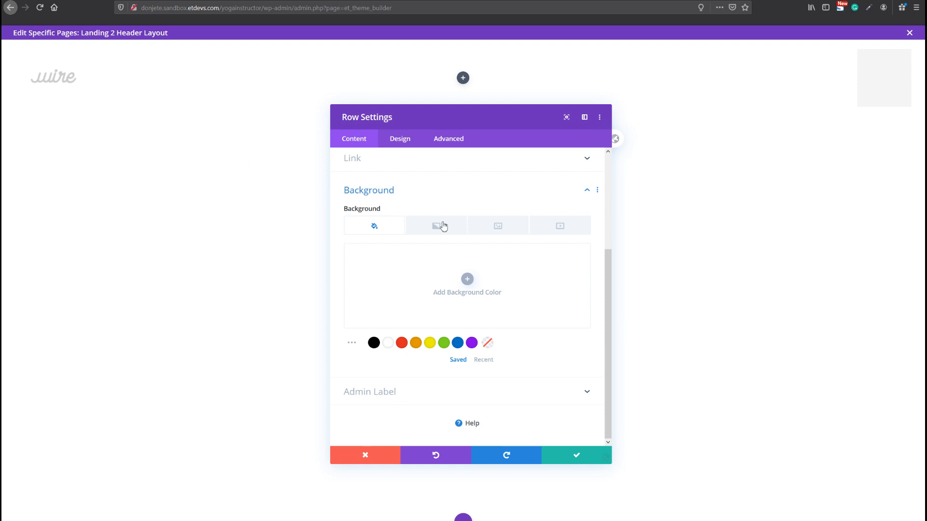
{"action": "left_click", "coordinate": [400, 273]}
{"action": "type", "text": "#e7e0e2"}
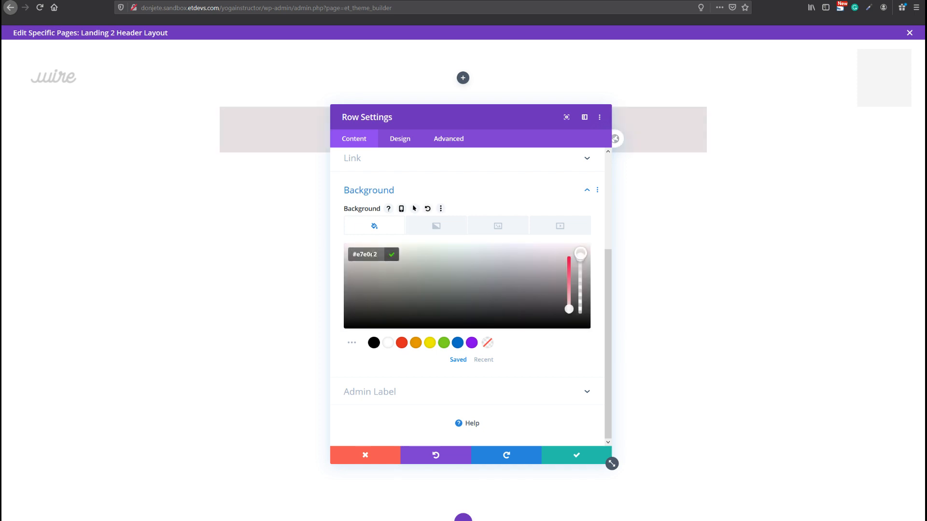
Paste the copied pattern image as the row's background image and review its size, position, repeat and blend settings
{"action": "right_click", "coordinate": [477, 229]}
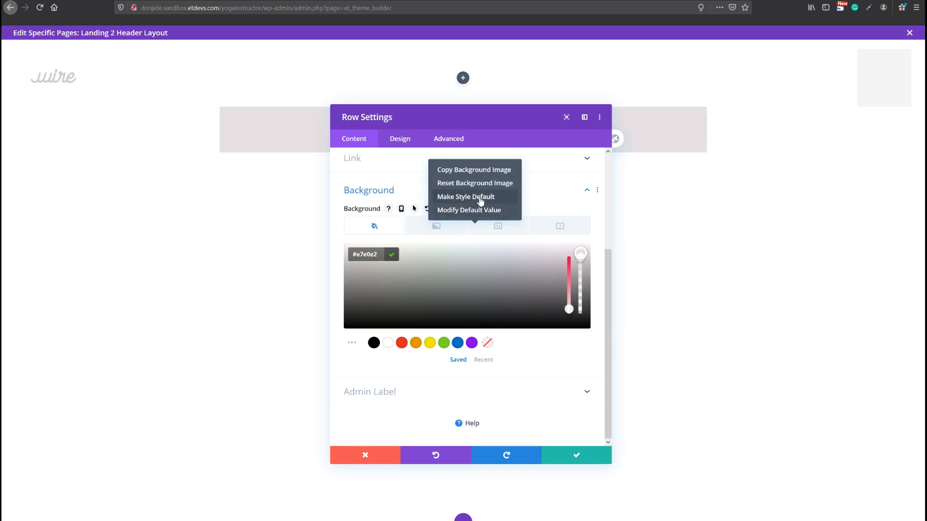
{"action": "right_click", "coordinate": [542, 198]}
{"action": "left_click", "coordinate": [540, 127]}
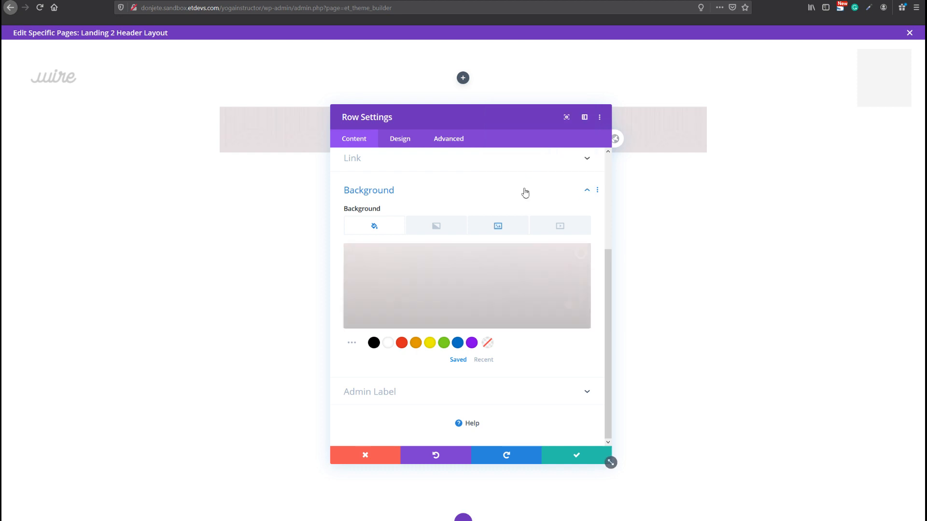
{"action": "left_click", "coordinate": [500, 227]}
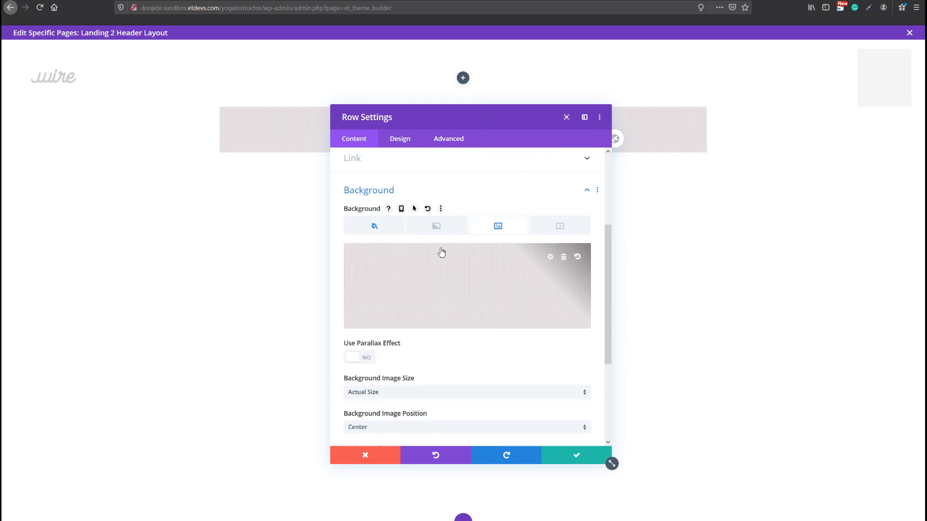
{"action": "mouse_move", "coordinate": [439, 300]}
{"action": "scroll", "coordinate": [483, 312], "scroll_direction": "down", "scroll_amount": 1}
{"action": "scroll", "coordinate": [468, 327], "scroll_direction": "down", "scroll_amount": 2}
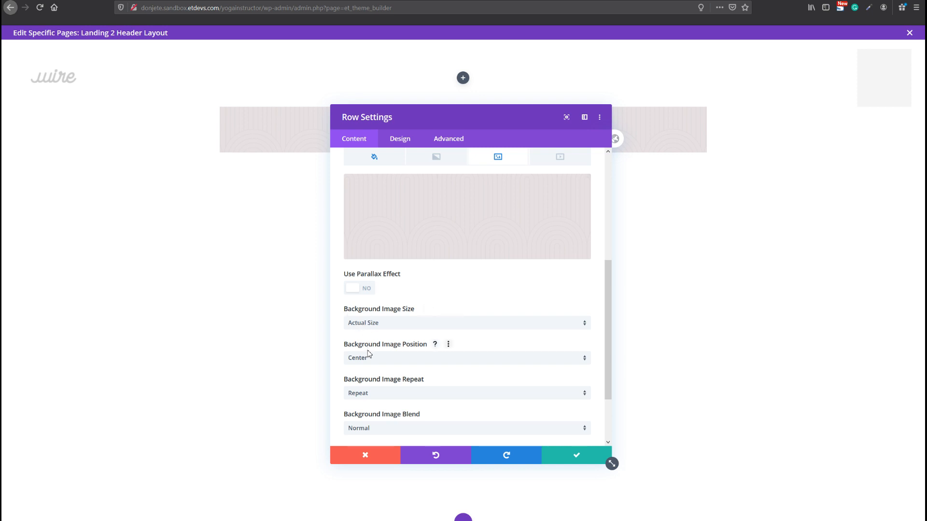
{"action": "scroll", "coordinate": [368, 355], "scroll_direction": "down", "scroll_amount": 1}
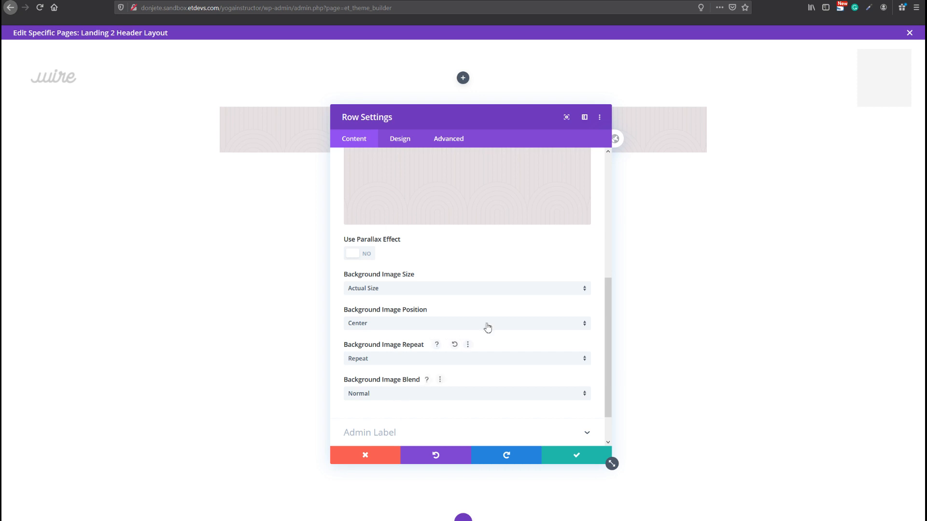
{"action": "scroll", "coordinate": [477, 296], "scroll_direction": "up", "scroll_amount": 1}
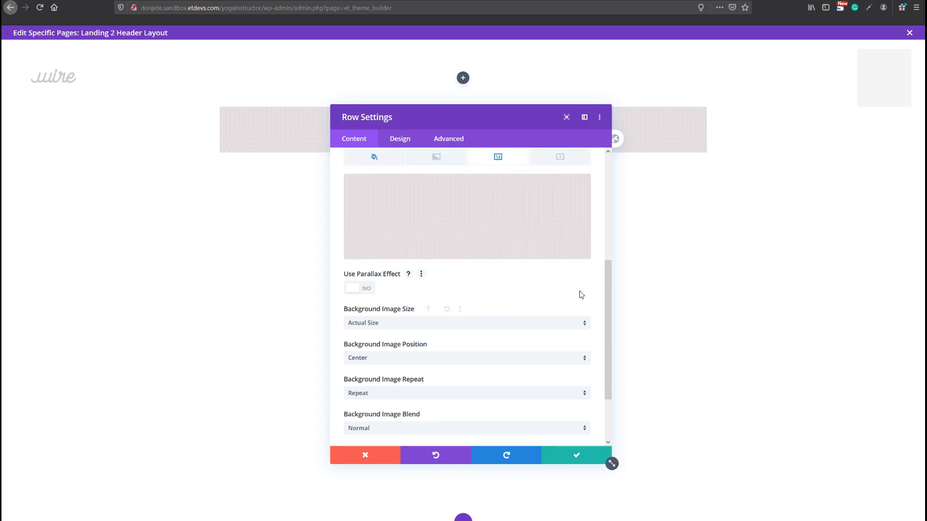
{"action": "mouse_move", "coordinate": [374, 240]}
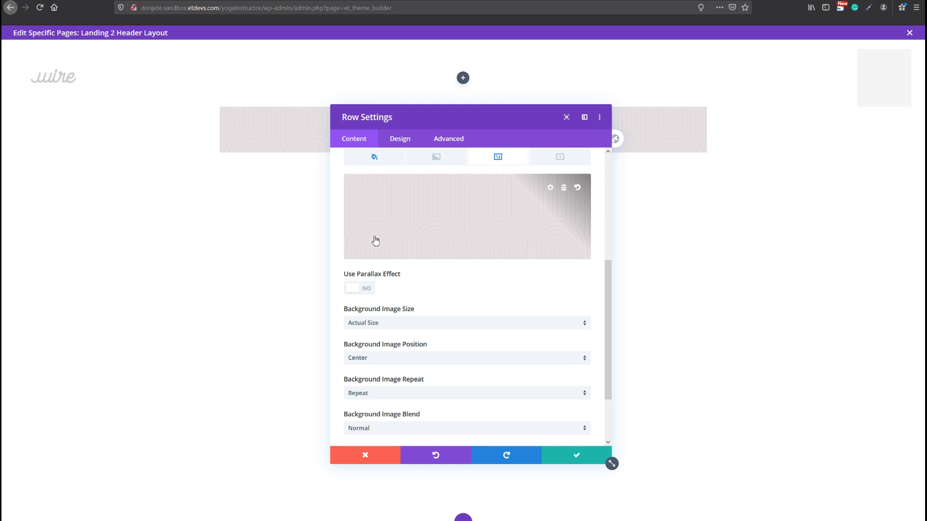
Enable a custom gutter width for the new row and set it to 1
{"action": "left_click", "coordinate": [403, 141]}
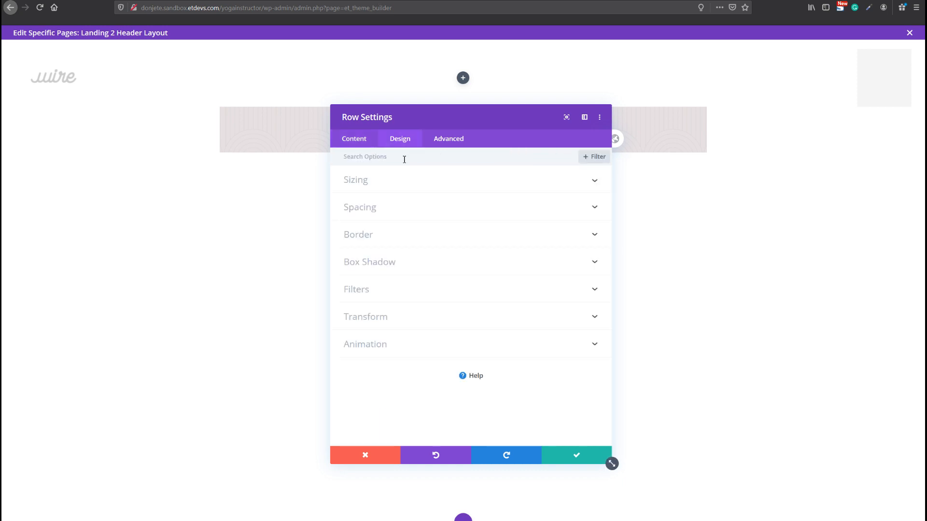
{"action": "left_click", "coordinate": [395, 181]}
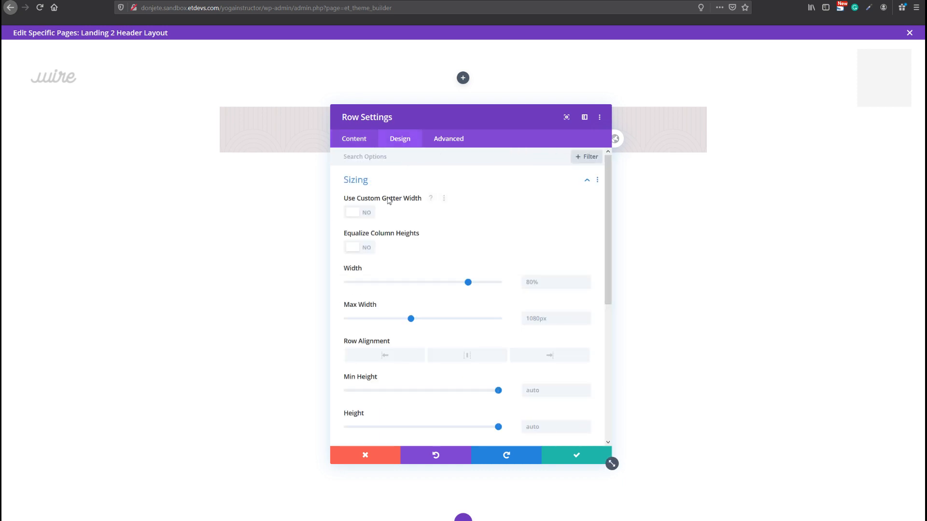
{"action": "left_click", "coordinate": [356, 214]}
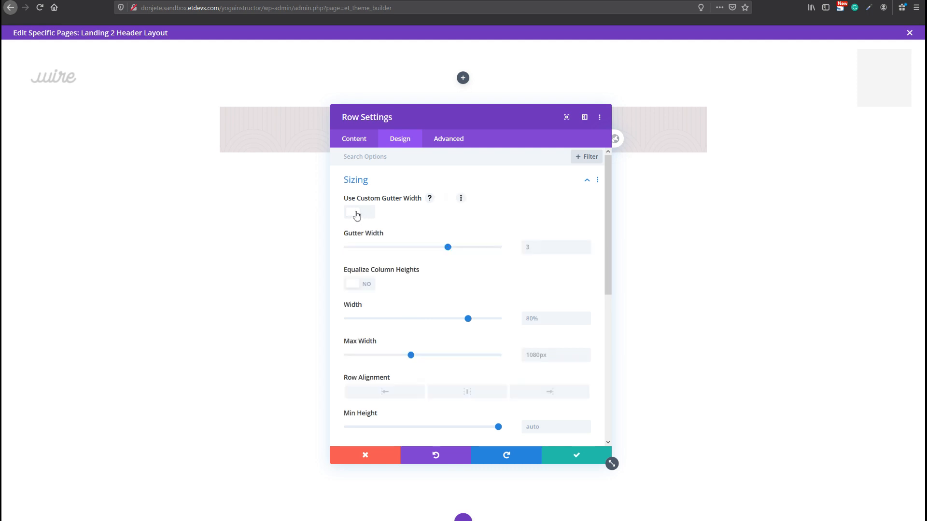
{"action": "left_click", "coordinate": [586, 250]}
{"action": "left_click", "coordinate": [586, 251]}
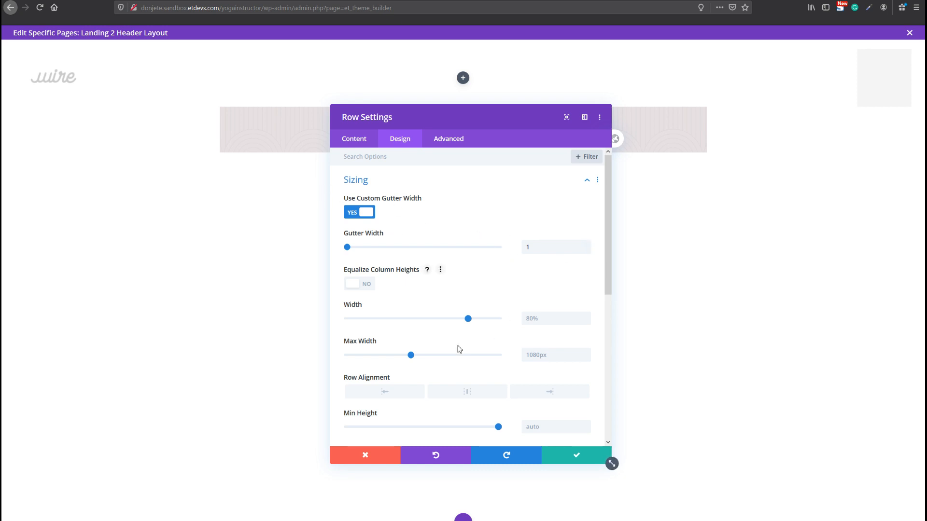
Set the row's desktop width to 20% and move the settings dialog aside to expose the row
{"action": "left_click", "coordinate": [531, 318]}
{"action": "type", "text": "20"}
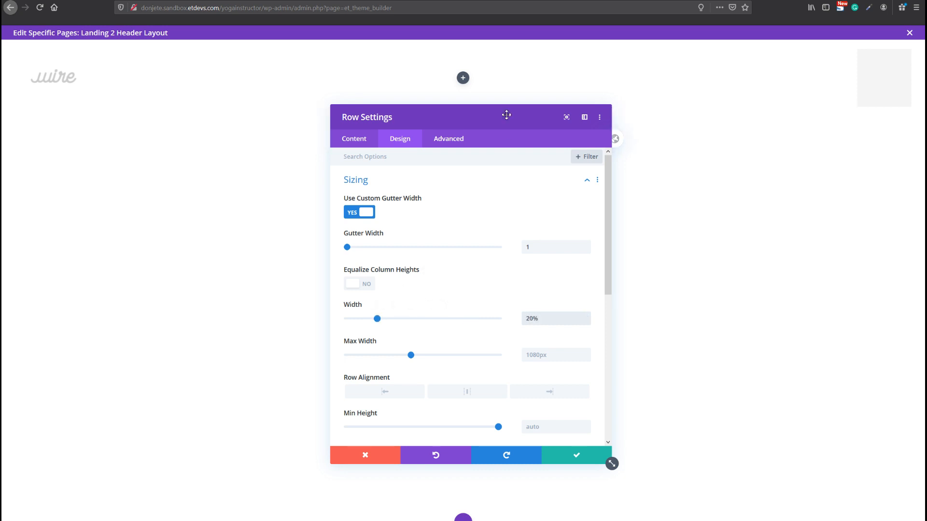
{"action": "left_click_drag", "start_coordinate": [507, 112], "coordinate": [708, 99]}
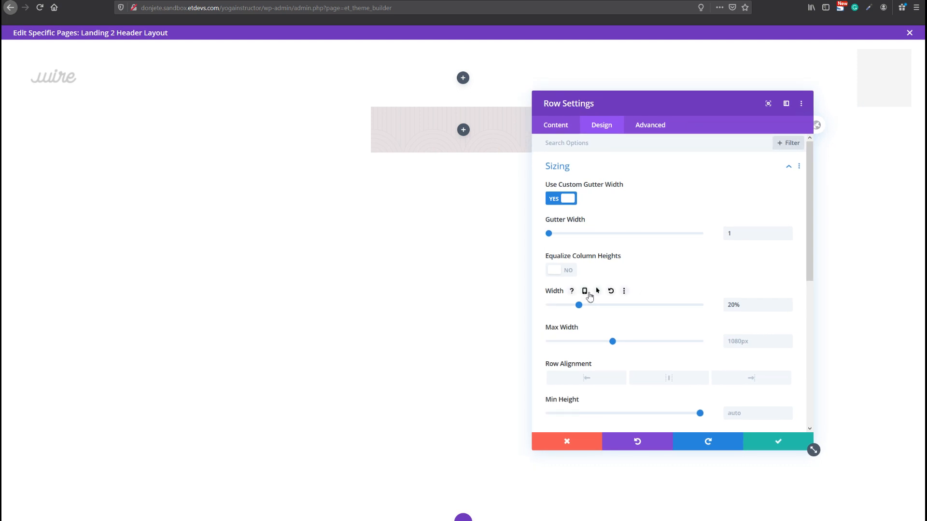
Enable responsive values for the row's width and set it to 40% on tablet and 60% on phone
{"action": "left_click", "coordinate": [585, 291]}
{"action": "left_click", "coordinate": [669, 308]}
{"action": "left_click", "coordinate": [731, 332]}
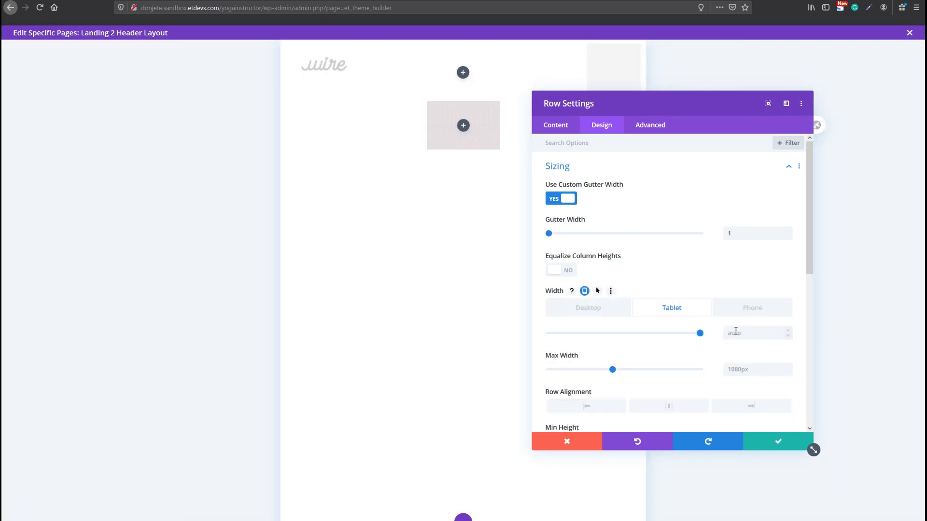
{"action": "type", "text": "40%"}
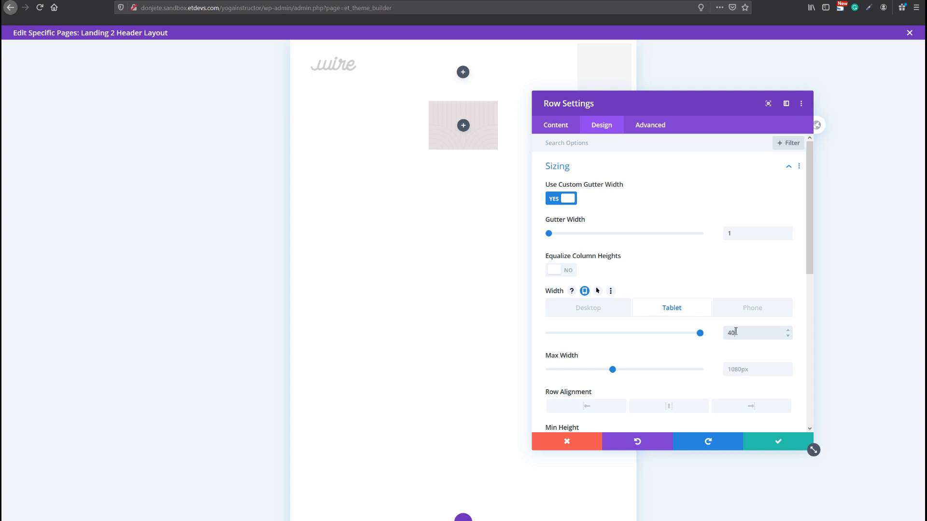
{"action": "left_click", "coordinate": [747, 309]}
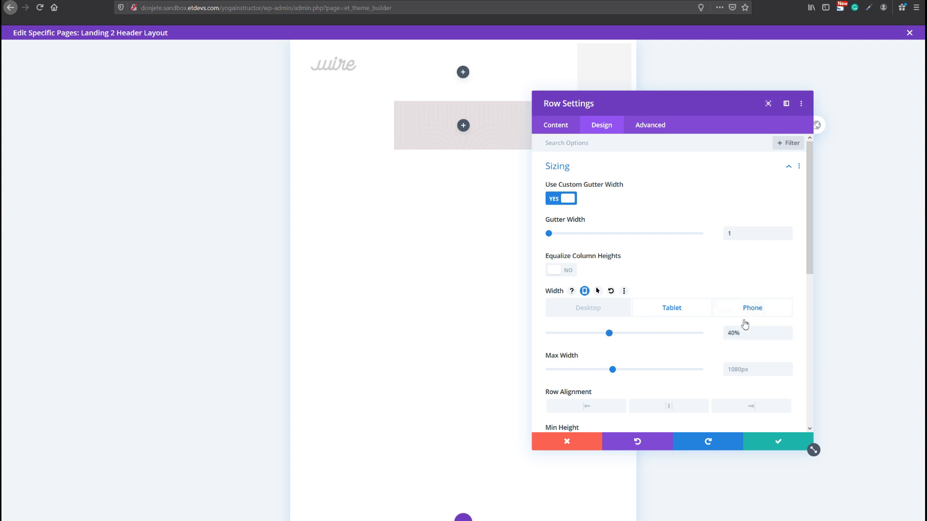
{"action": "left_click", "coordinate": [740, 333]}
{"action": "type", "text": "60%"}
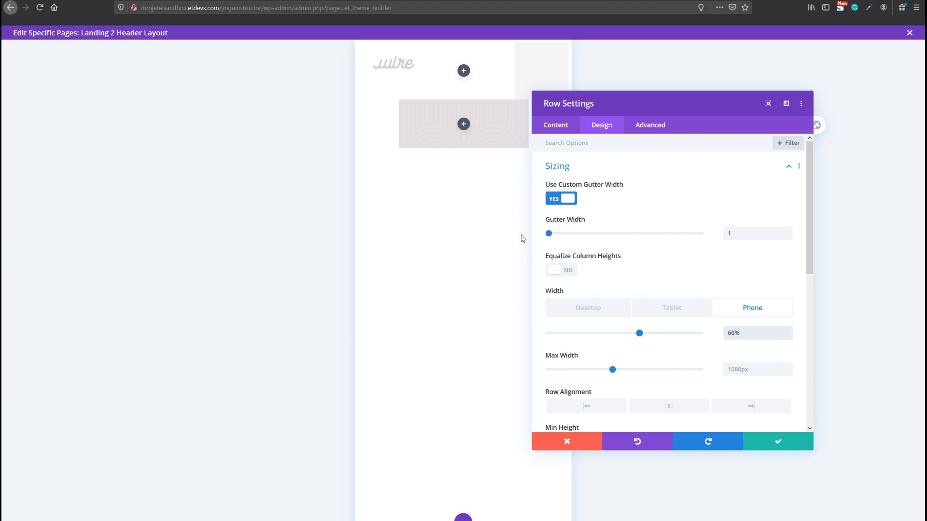
Set the row's height to 100vh
{"action": "scroll", "coordinate": [676, 271], "scroll_direction": "down", "scroll_amount": 3}
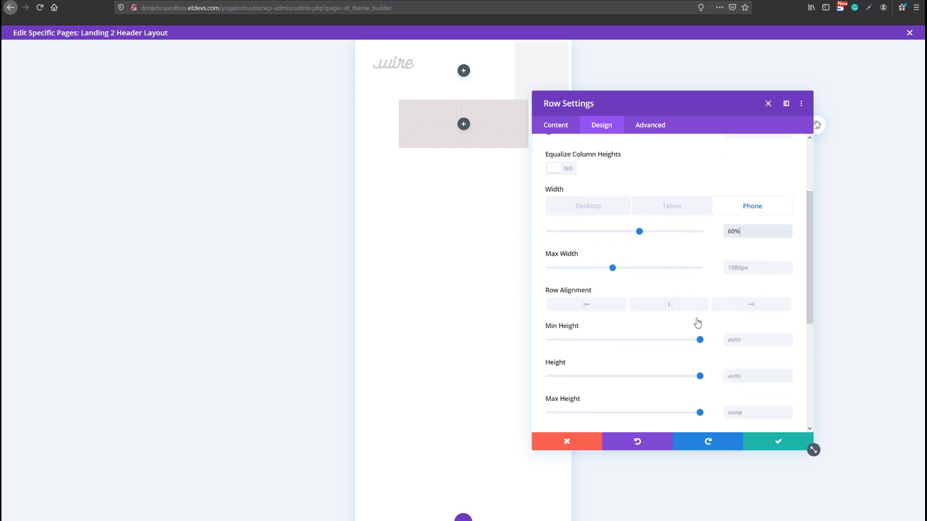
{"action": "left_click", "coordinate": [746, 341]}
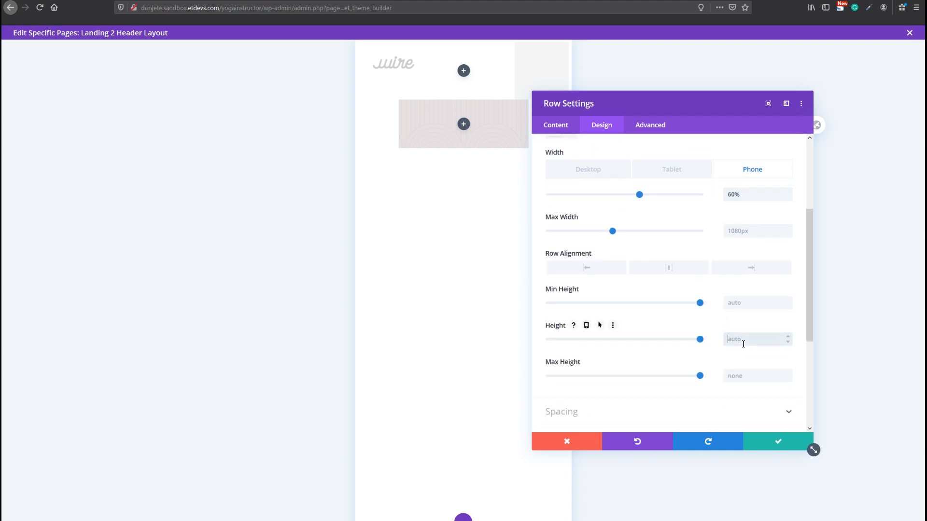
{"action": "type", "text": "100vh"}
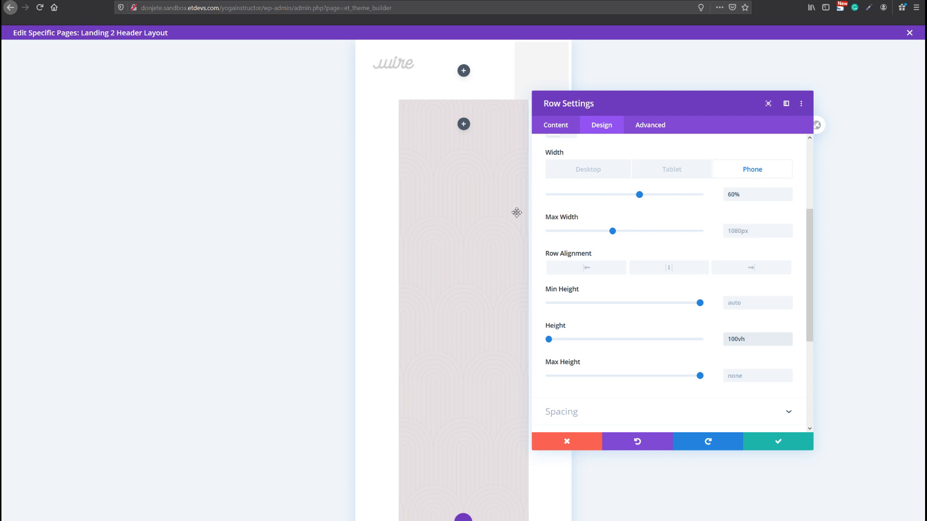
Set the row's responsive top padding to 10vw on desktop, 30vw on tablet and 40vw on phone
{"action": "left_click", "coordinate": [615, 418]}
{"action": "mouse_move", "coordinate": [578, 236]}
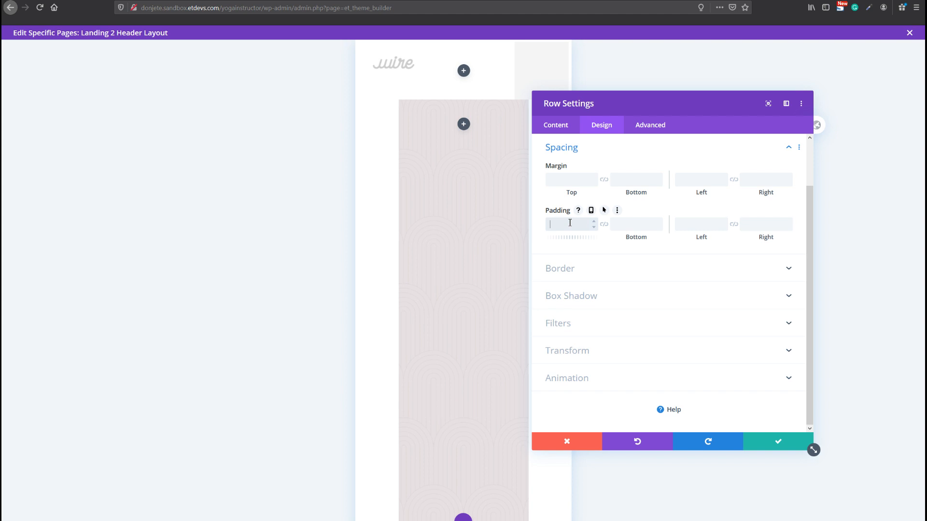
{"action": "left_click", "coordinate": [591, 210]}
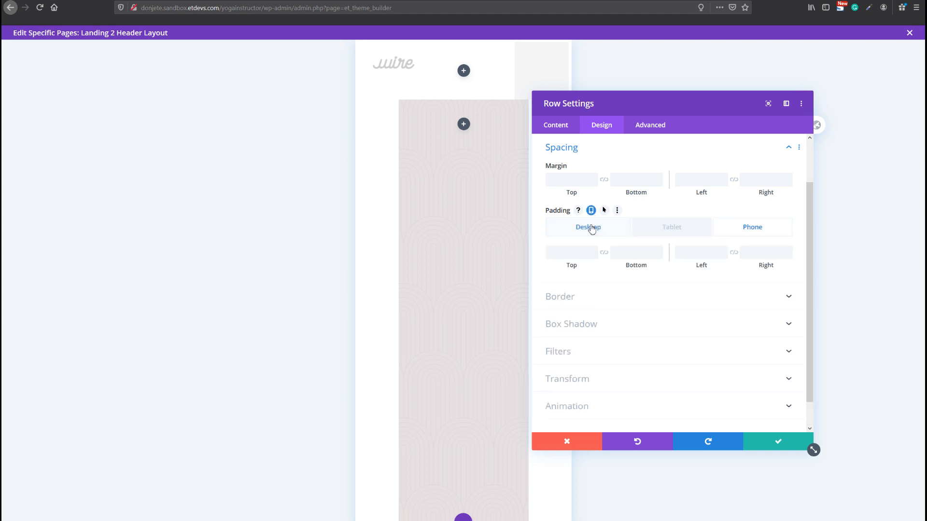
{"action": "left_click", "coordinate": [592, 228]}
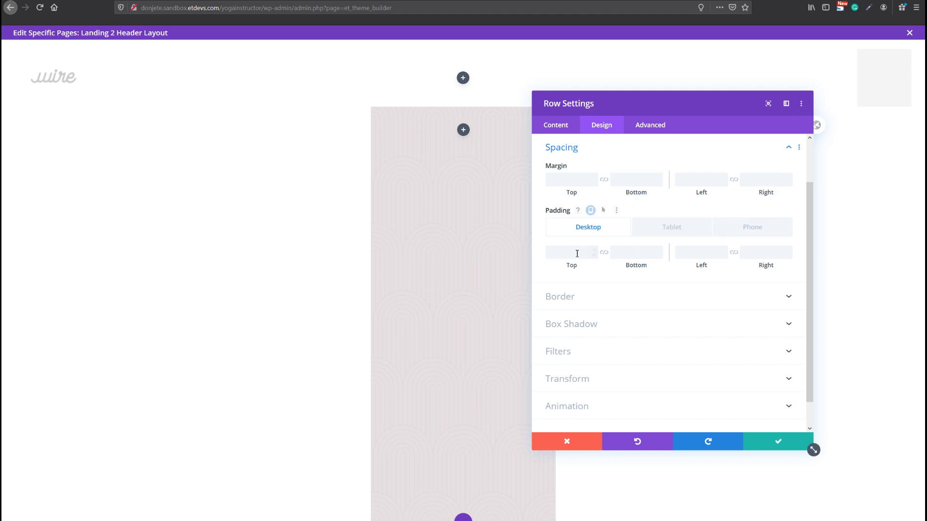
{"action": "left_click", "coordinate": [554, 250]}
{"action": "type", "text": "10vw"}
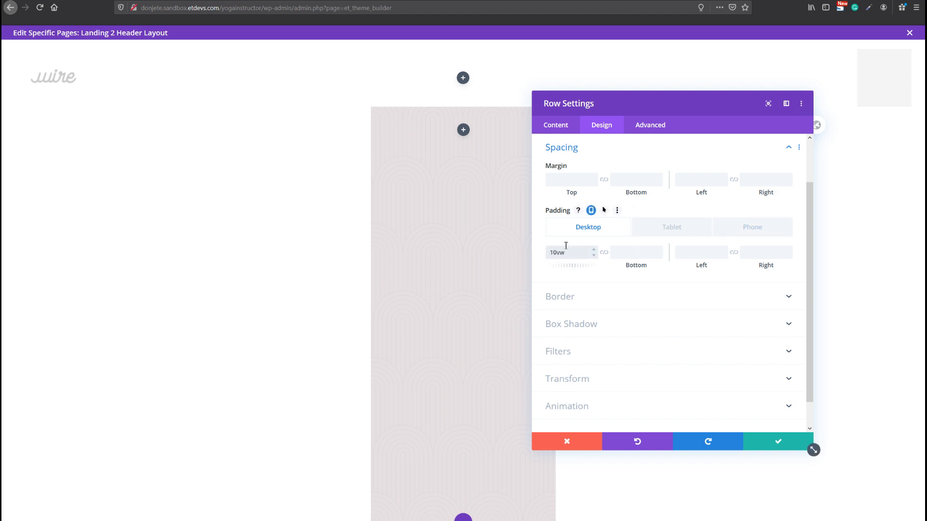
{"action": "left_click", "coordinate": [664, 231]}
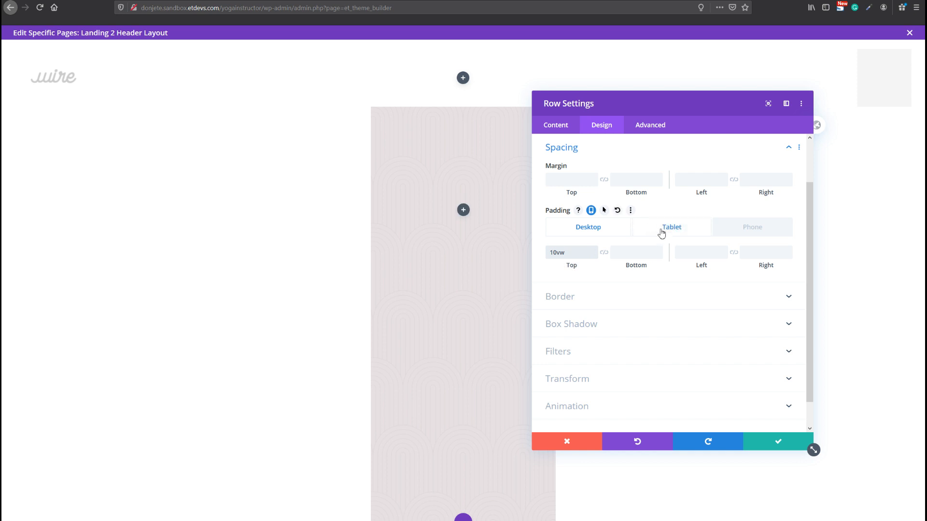
{"action": "left_click", "coordinate": [583, 253]}
{"action": "type", "text": "30vw"}
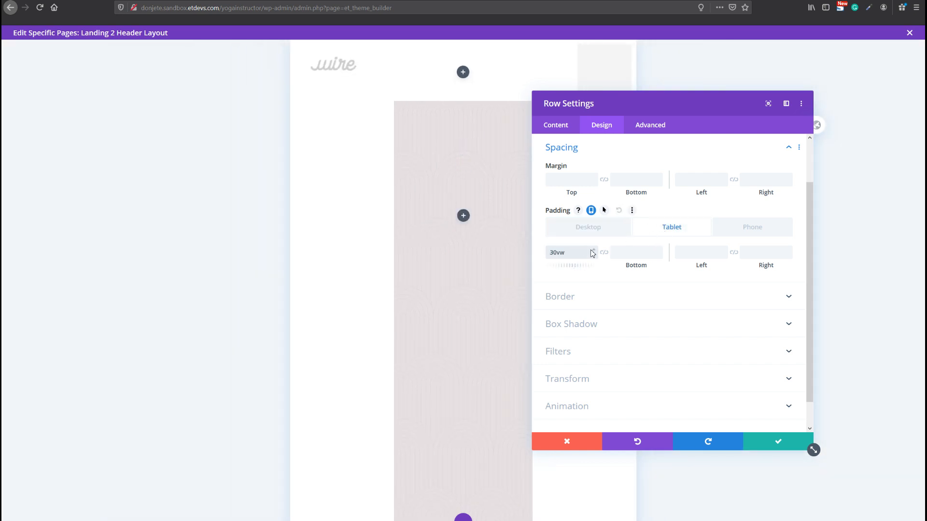
{"action": "left_click", "coordinate": [740, 232]}
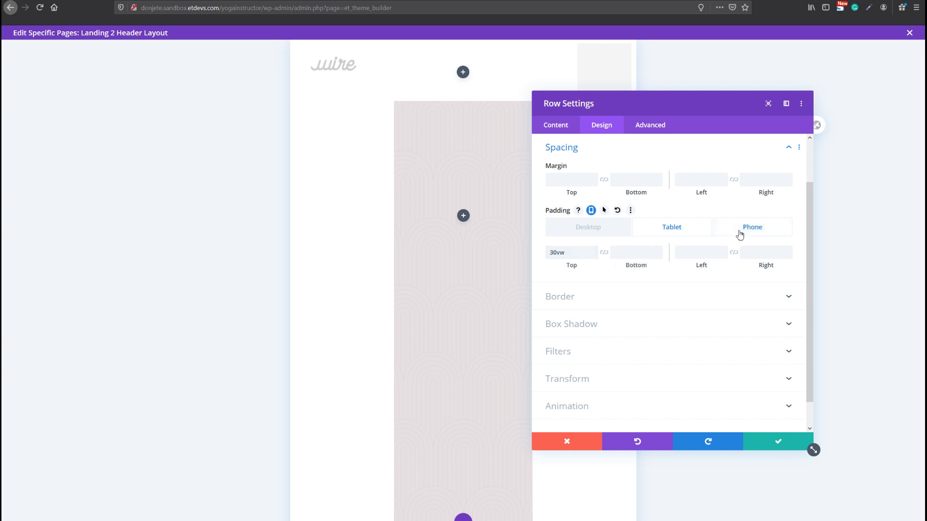
{"action": "type", "text": "40vw"}
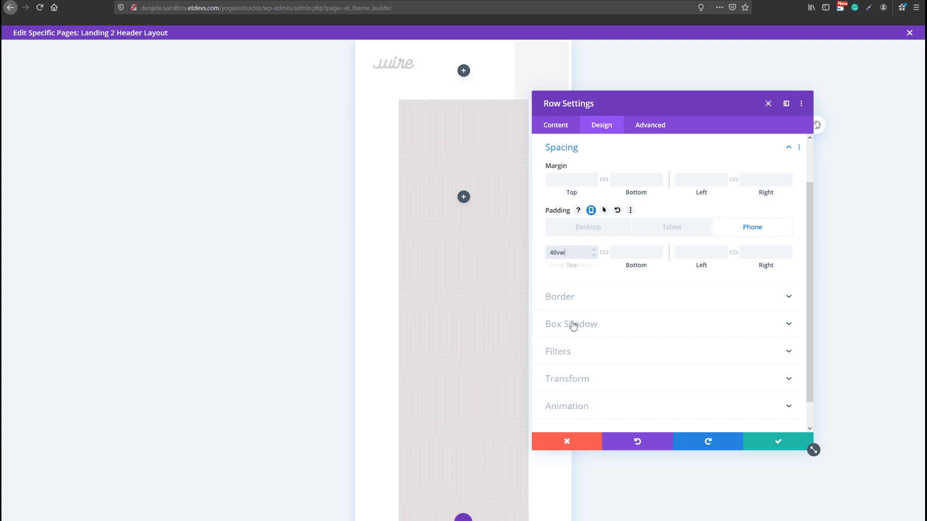
Give the row a 10px left border, checking the finished slide-in menu on the live page for reference
{"action": "left_click", "coordinate": [613, 294]}
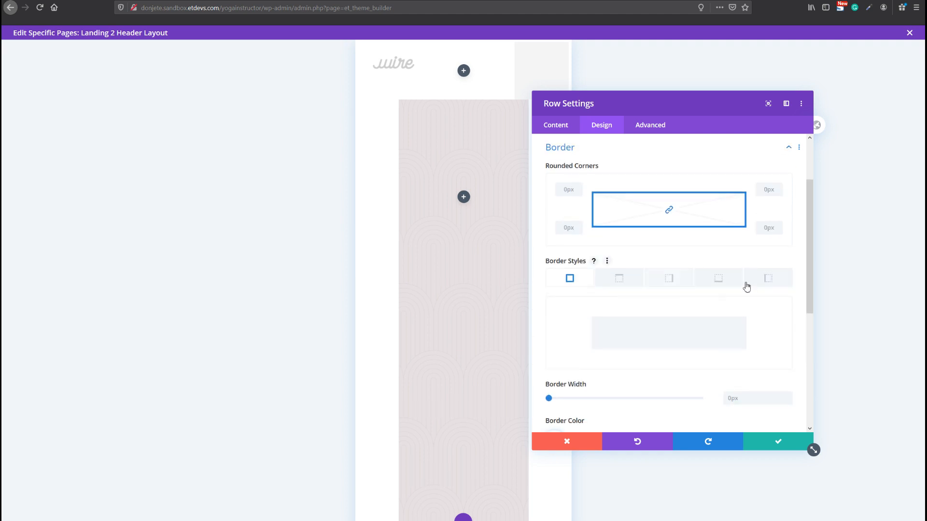
{"action": "left_click", "coordinate": [764, 279]}
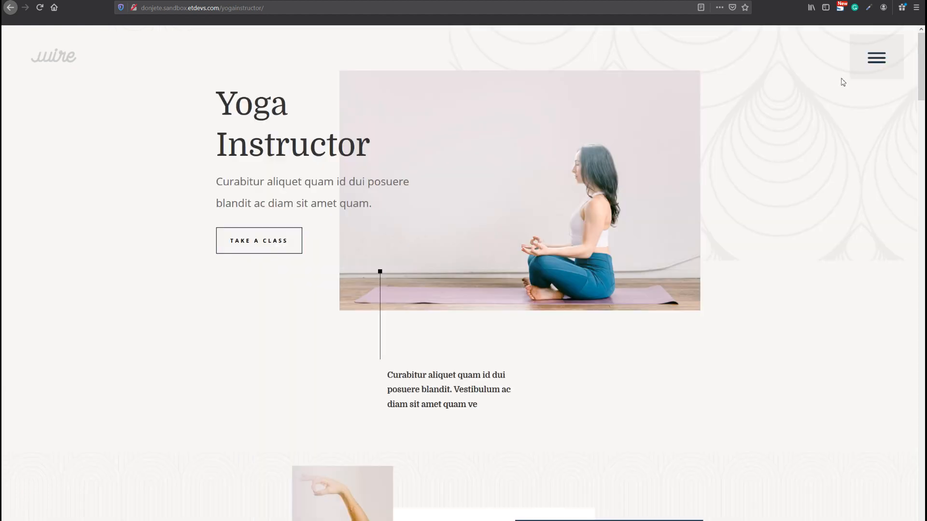
{"action": "left_click", "coordinate": [867, 72]}
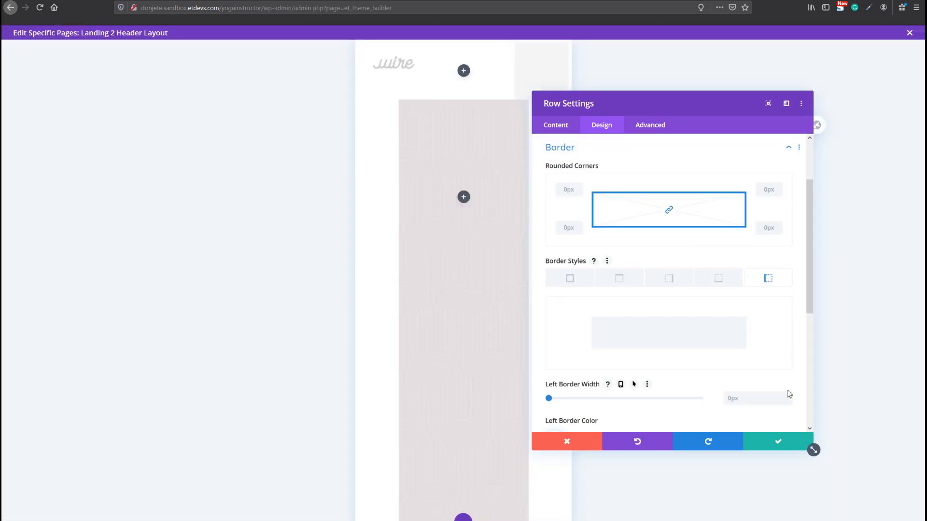
{"action": "left_click", "coordinate": [770, 401]}
{"action": "type", "text": "10x"}
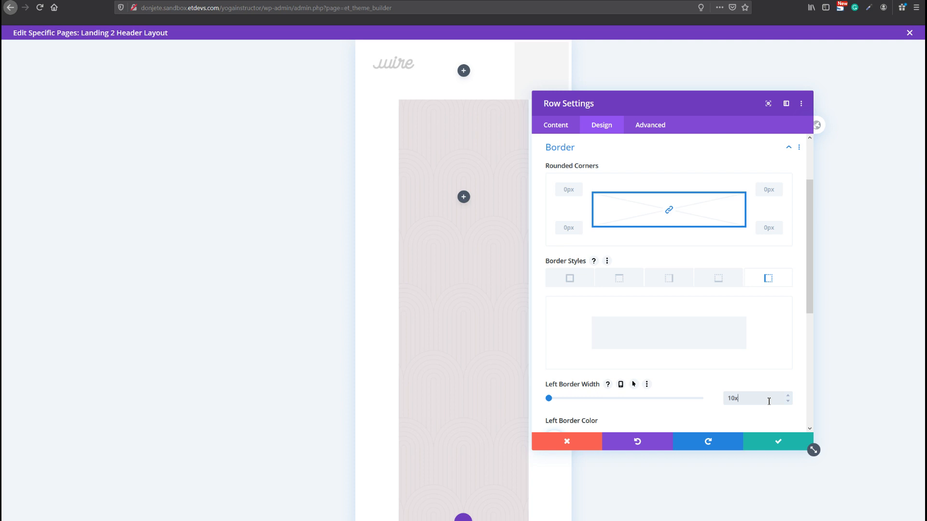
{"action": "key", "text": "BackSpace"}
{"action": "type", "text": "px"}
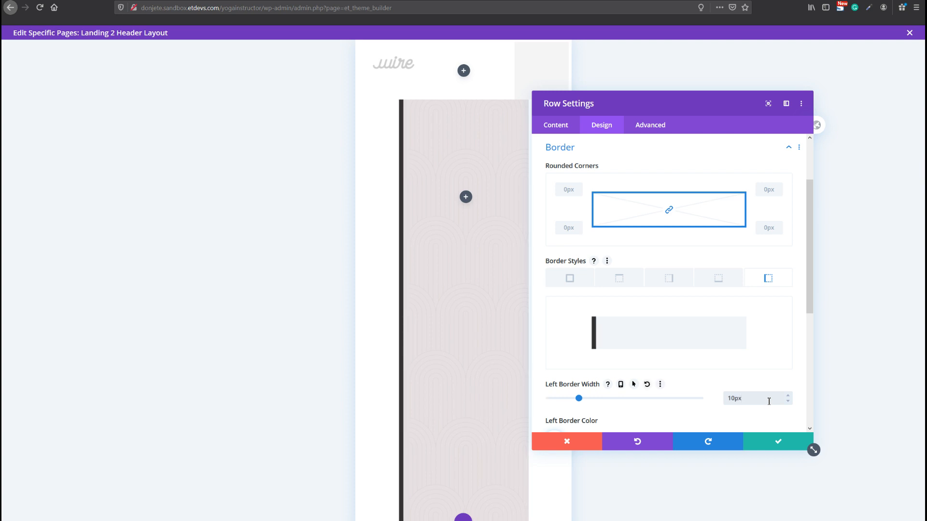
Set the row's left border color to #24394a
{"action": "scroll", "coordinate": [637, 392], "scroll_direction": "down", "scroll_amount": 3}
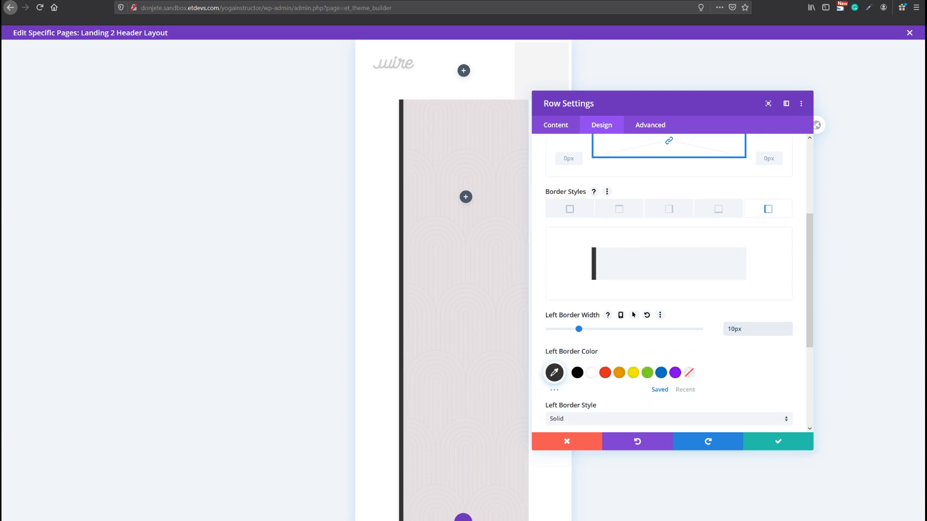
{"action": "left_click", "coordinate": [555, 373]}
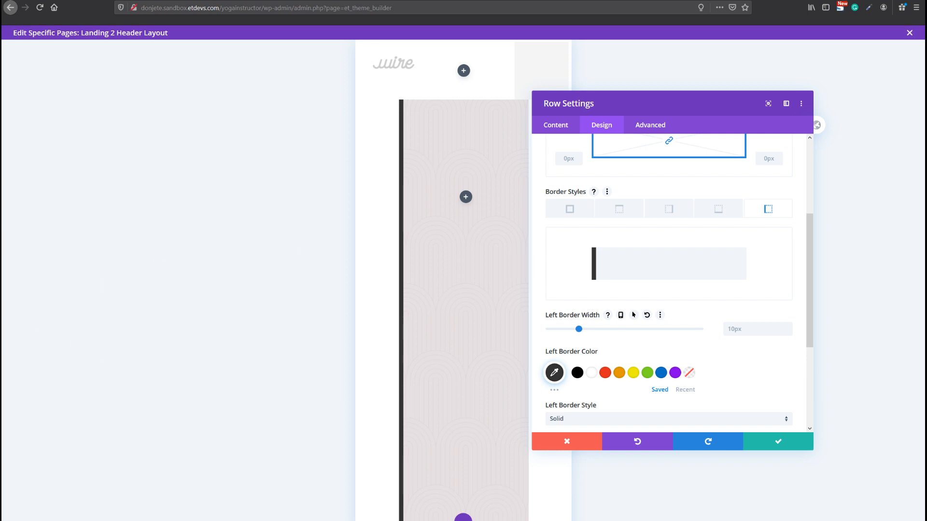
{"action": "left_click", "coordinate": [554, 372]}
{"action": "type", "text": "#24394a"}
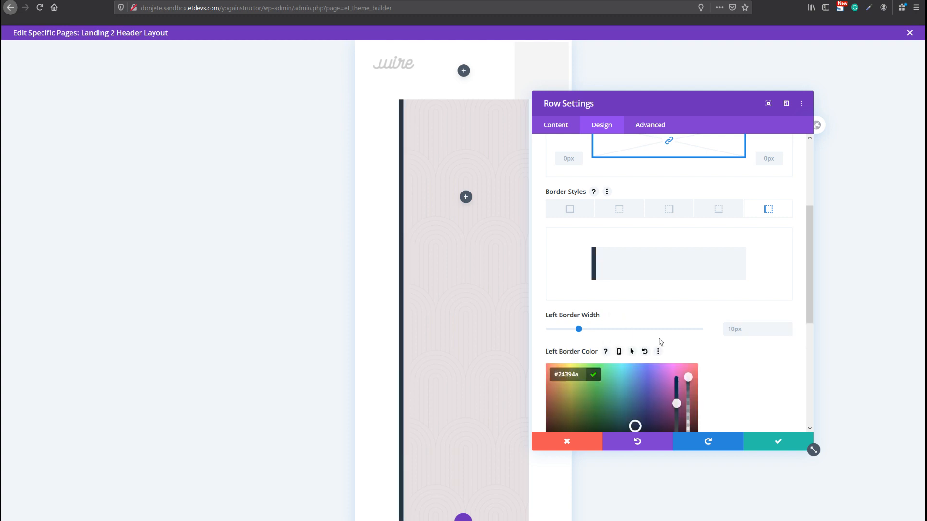
Change the row's left border style to Double and save the row settings
{"action": "scroll", "coordinate": [732, 355], "scroll_direction": "down", "scroll_amount": 3}
{"action": "scroll", "coordinate": [732, 355], "scroll_direction": "down", "scroll_amount": 2}
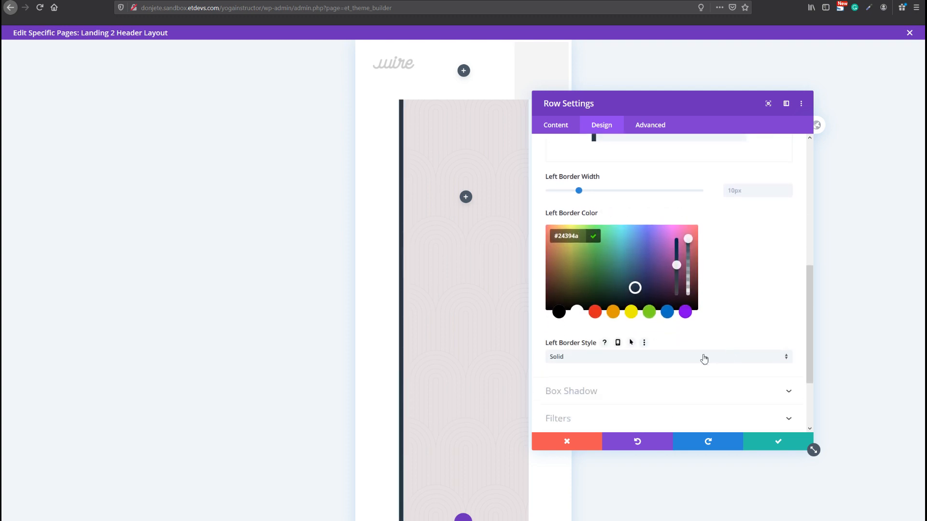
{"action": "left_click", "coordinate": [703, 358]}
{"action": "left_click", "coordinate": [689, 333]}
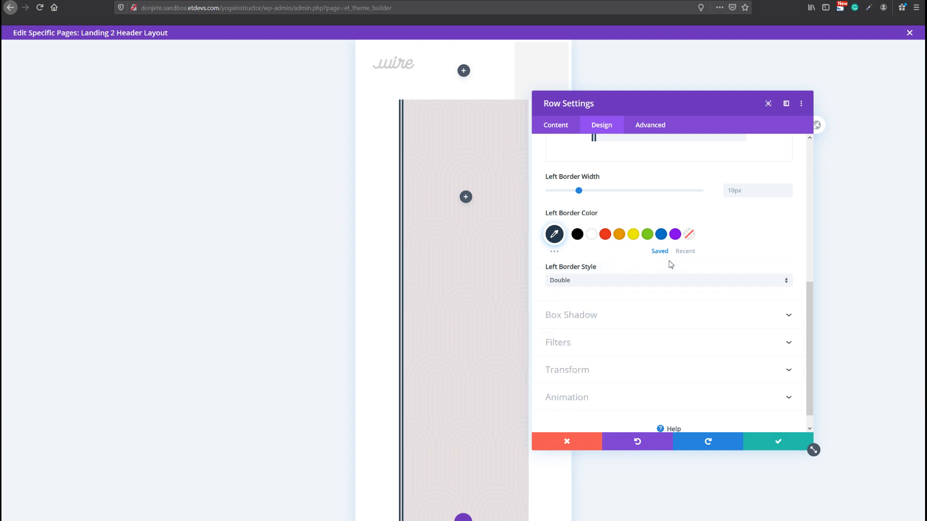
{"action": "left_click", "coordinate": [753, 448]}
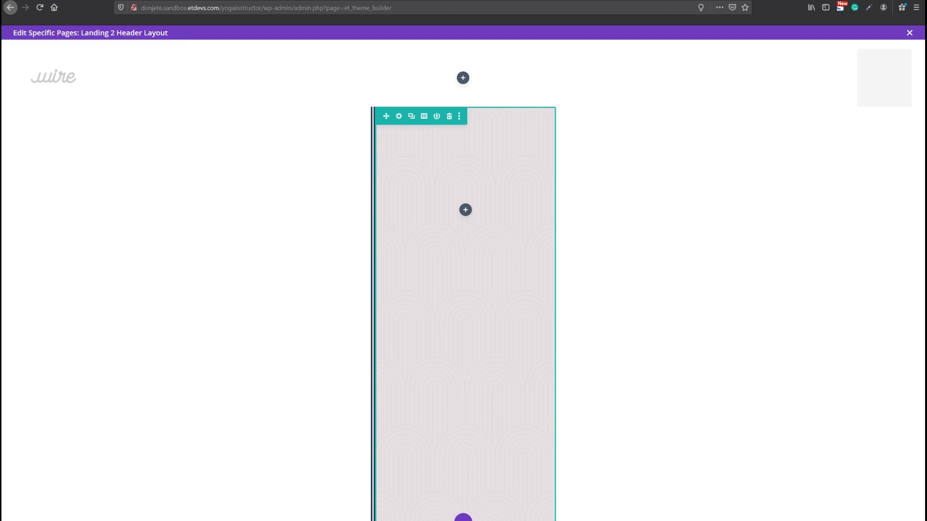
Insert a Text module in the patterned menu row and replace its placeholder body with "Home"
{"action": "left_click", "coordinate": [463, 211]}
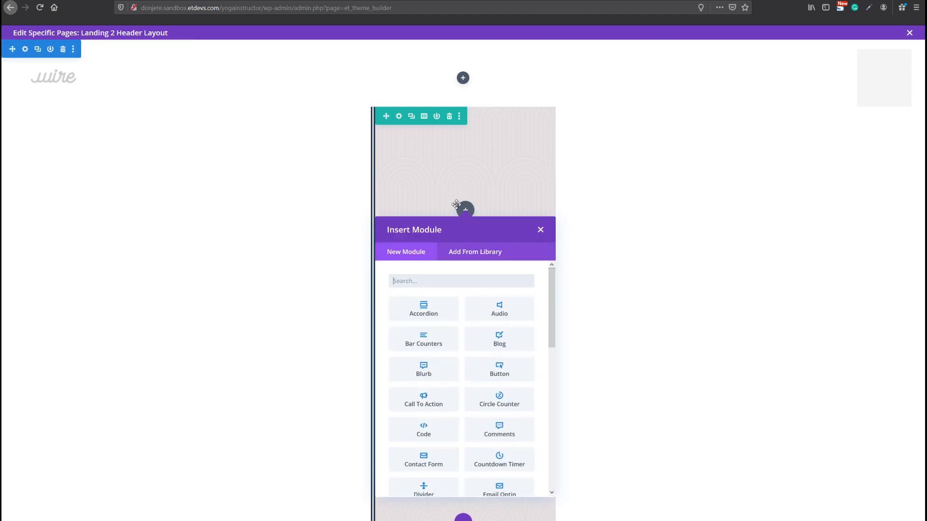
{"action": "type", "text": "text"}
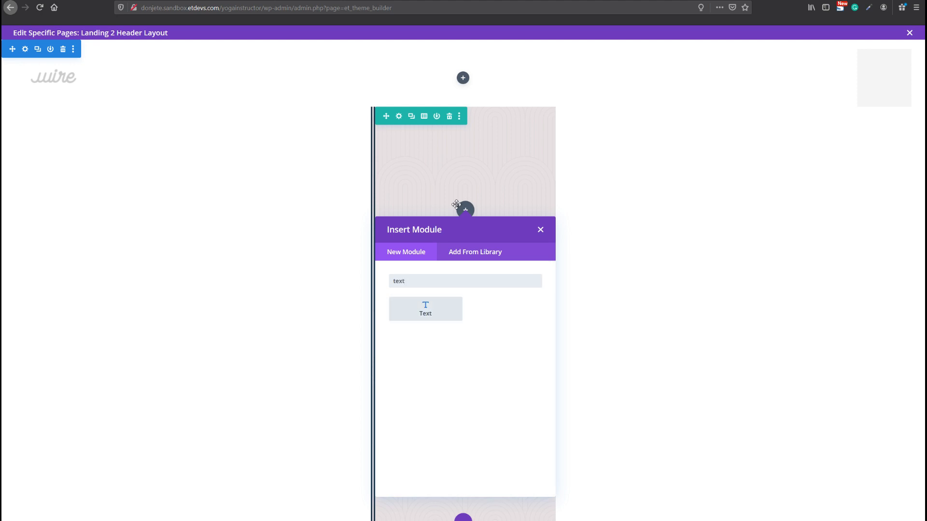
{"action": "key", "text": "Return"}
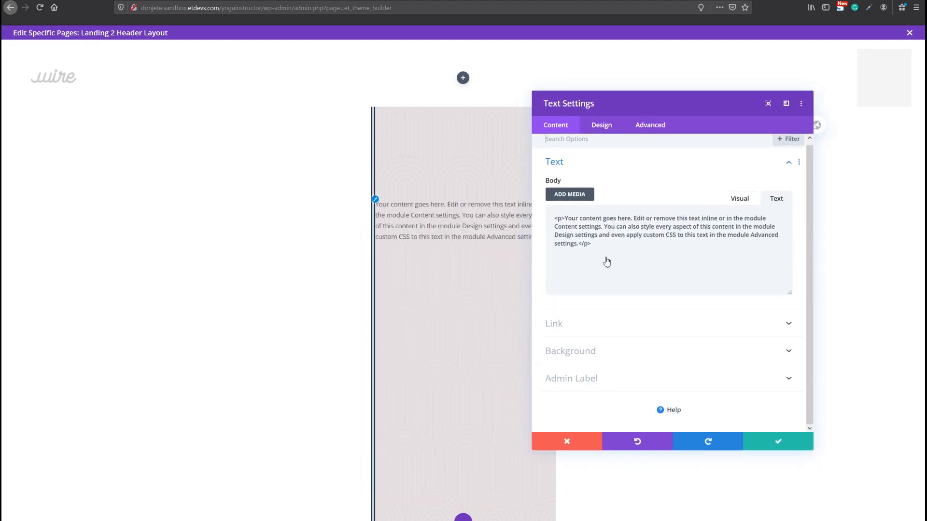
{"action": "left_click", "coordinate": [739, 200]}
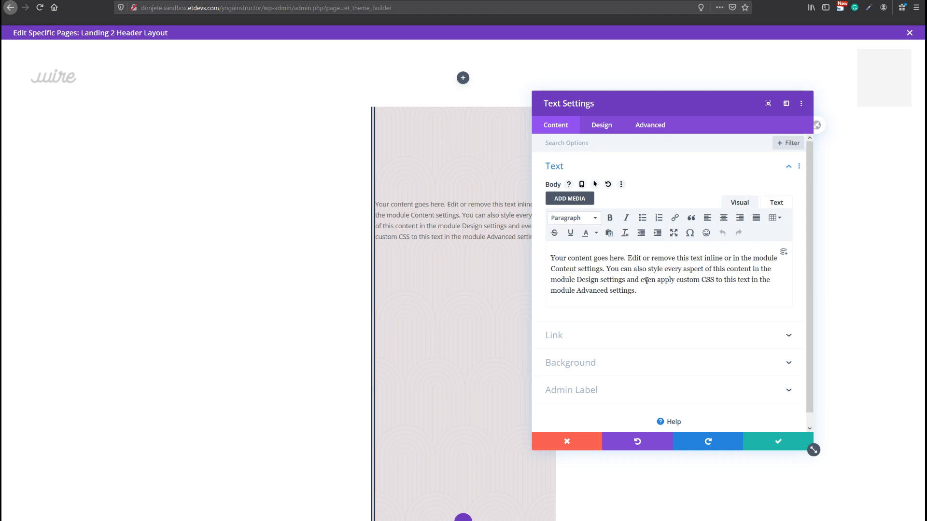
{"action": "triple_click", "coordinate": [647, 281]}
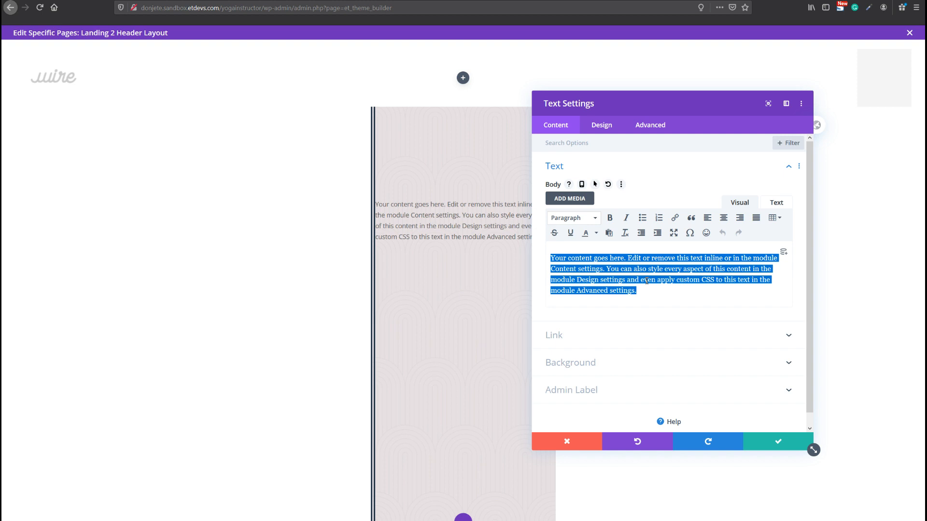
{"action": "type", "text": "Home"}
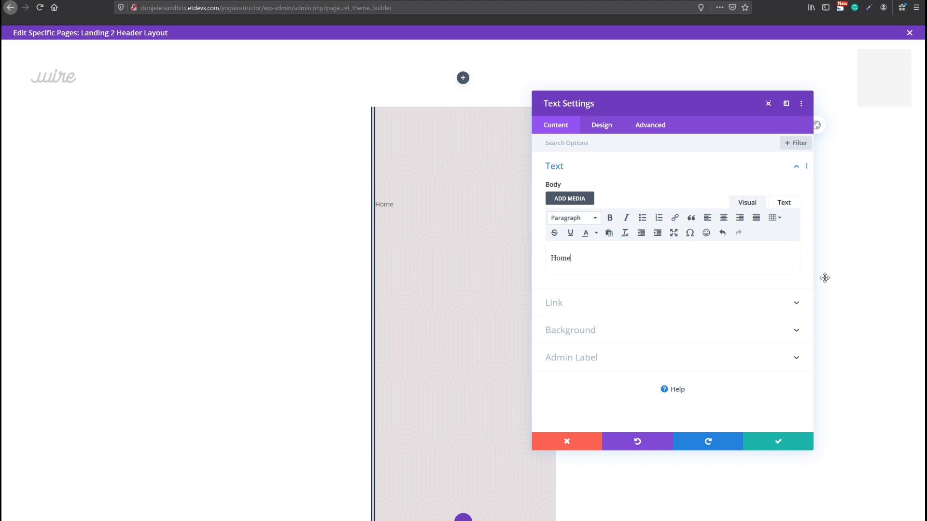
Set the Home text module's link URL to # and open its background options
{"action": "left_click", "coordinate": [665, 304]}
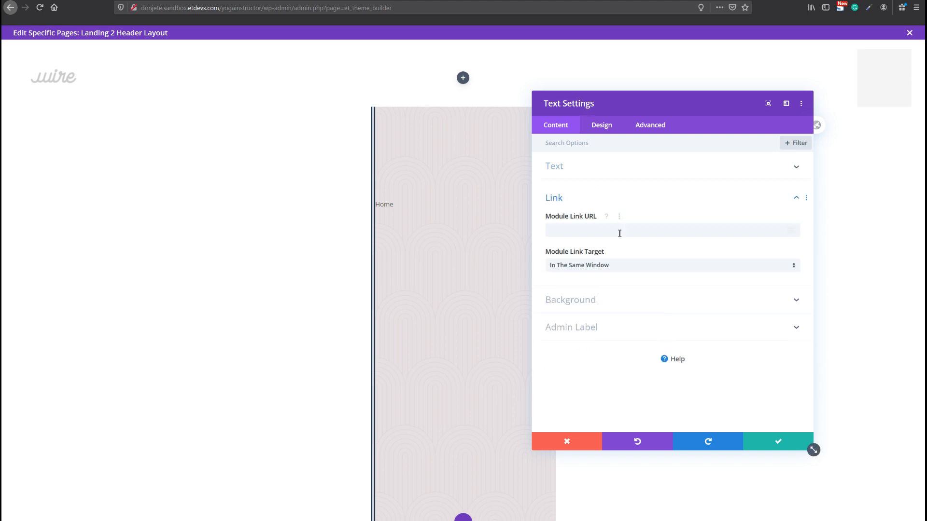
{"action": "left_click", "coordinate": [620, 235]}
{"action": "type", "text": "#"}
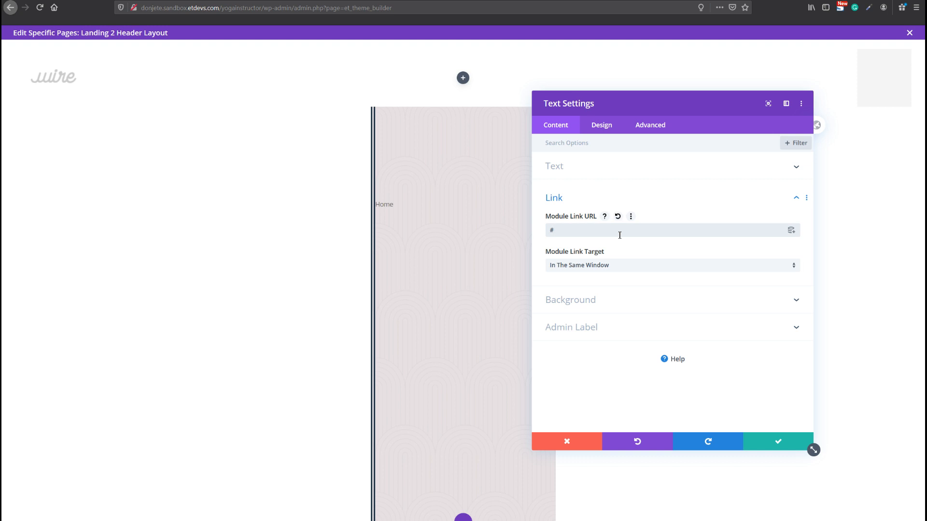
{"action": "left_click", "coordinate": [588, 300]}
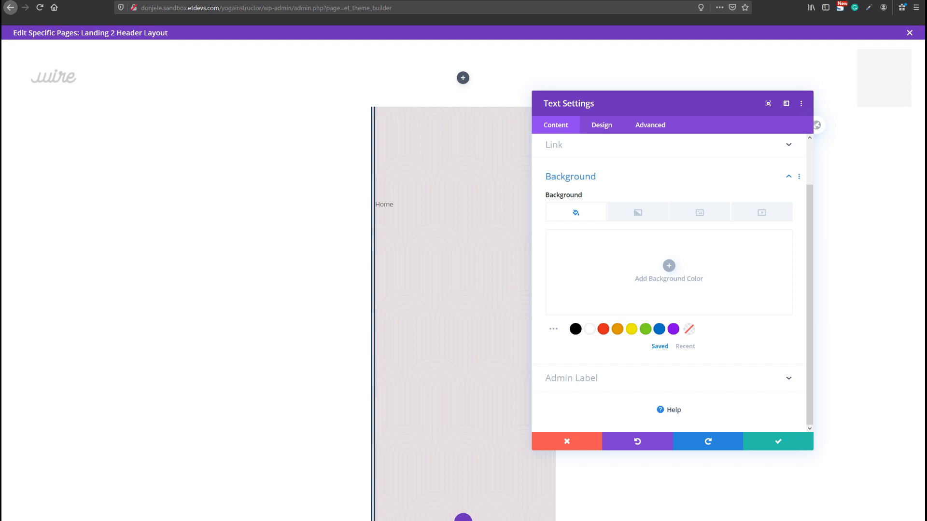
Set the Home text module's background color to rgba(216,210,212,0.35) and paste the copied text styles onto it
{"action": "left_click", "coordinate": [621, 294]}
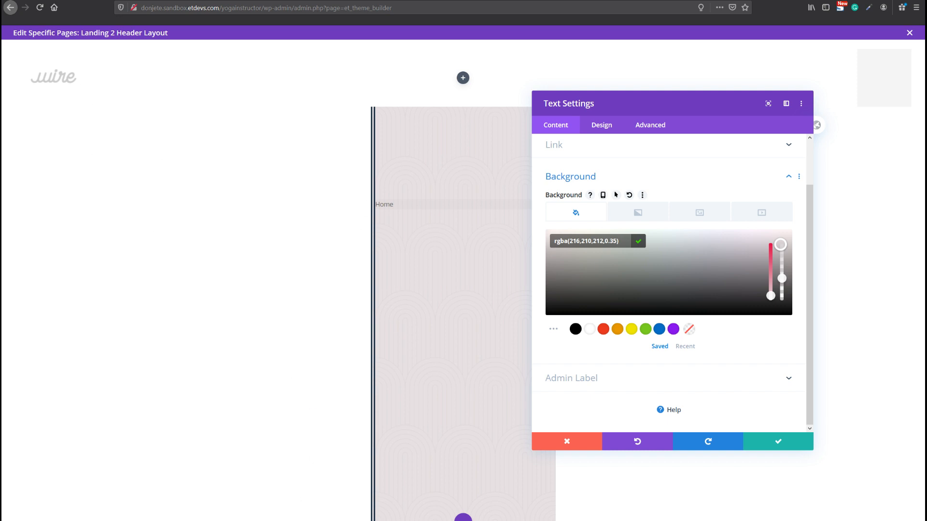
{"action": "left_click", "coordinate": [612, 124]}
{"action": "right_click", "coordinate": [600, 163]}
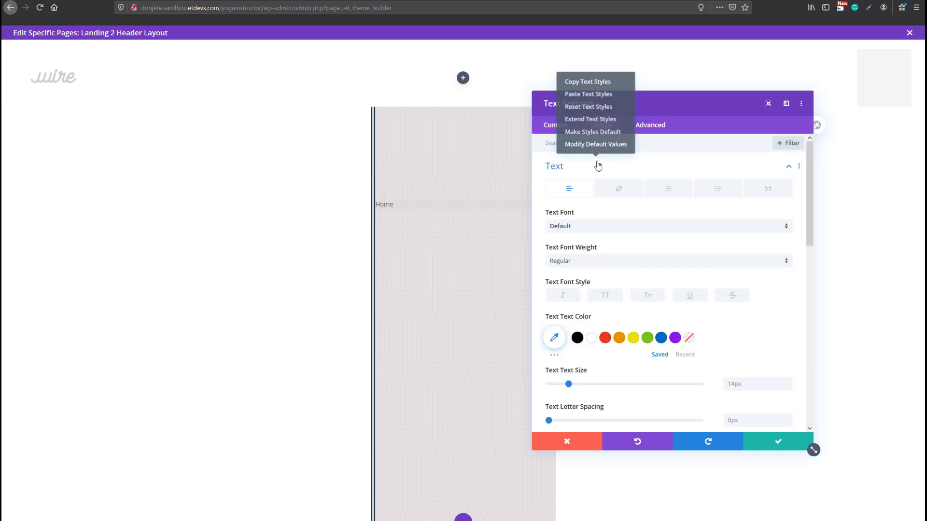
{"action": "left_click", "coordinate": [602, 91]}
{"action": "scroll", "coordinate": [669, 227], "scroll_direction": "down", "scroll_amount": 3}
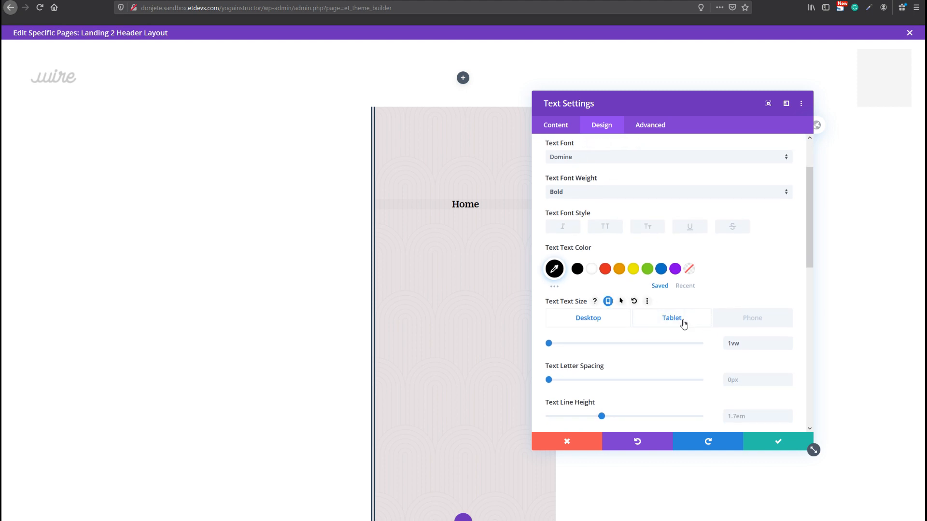
Review the Home module's text size for desktop, tablet and phone, along with its font, color, shadow and alignment settings
{"action": "left_click", "coordinate": [684, 323]}
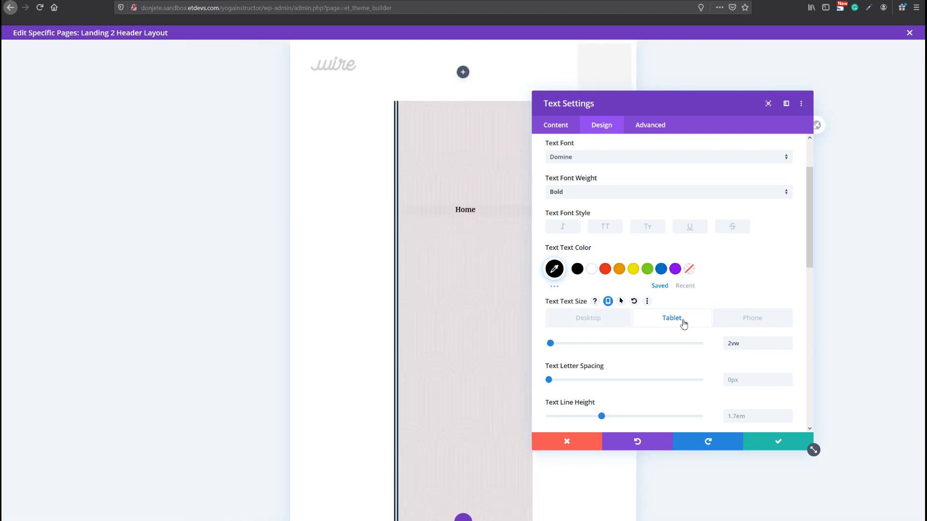
{"action": "left_click", "coordinate": [745, 320]}
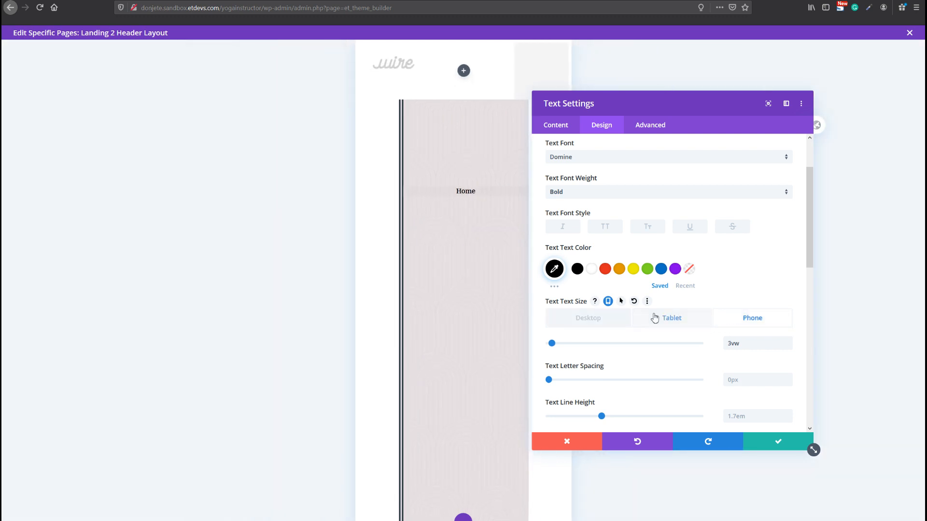
{"action": "left_click", "coordinate": [655, 318]}
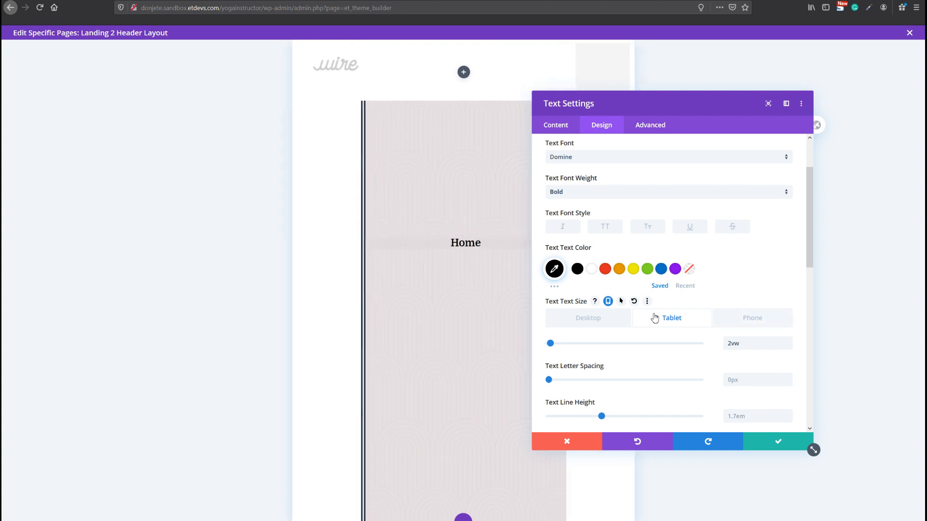
{"action": "left_click", "coordinate": [578, 326]}
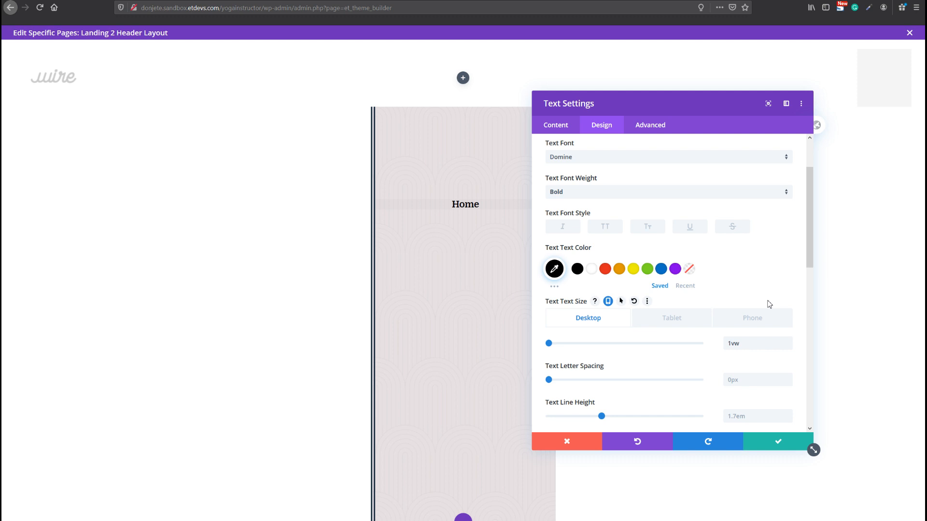
{"action": "scroll", "coordinate": [694, 234], "scroll_direction": "up", "scroll_amount": 1}
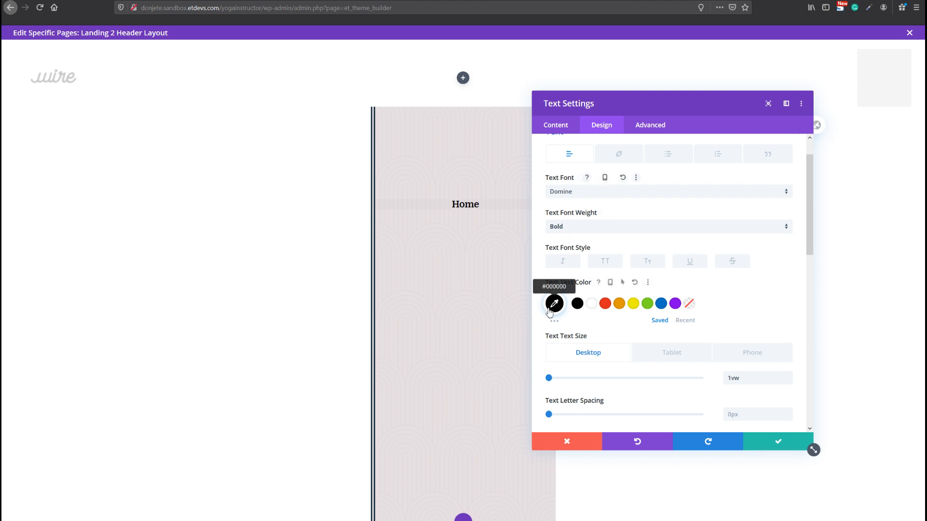
{"action": "scroll", "coordinate": [589, 333], "scroll_direction": "down", "scroll_amount": 1}
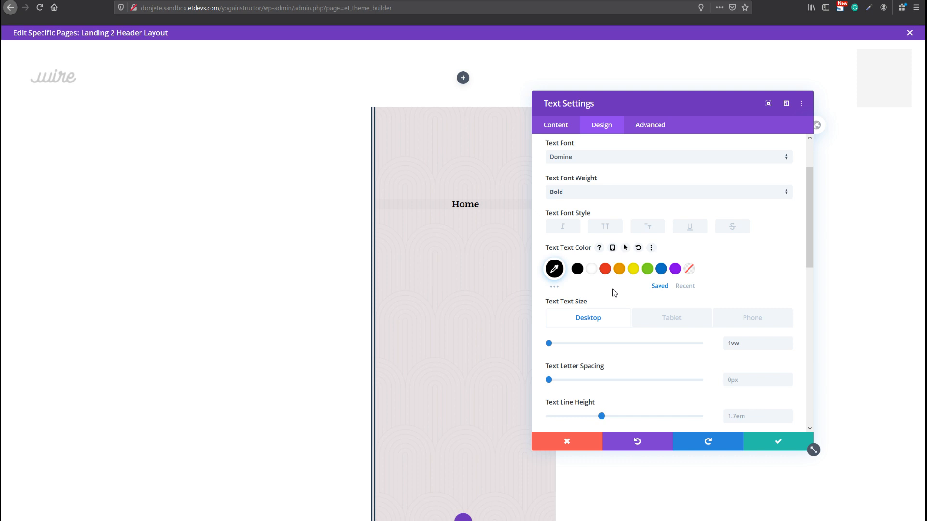
{"action": "scroll", "coordinate": [574, 367], "scroll_direction": "down", "scroll_amount": 4}
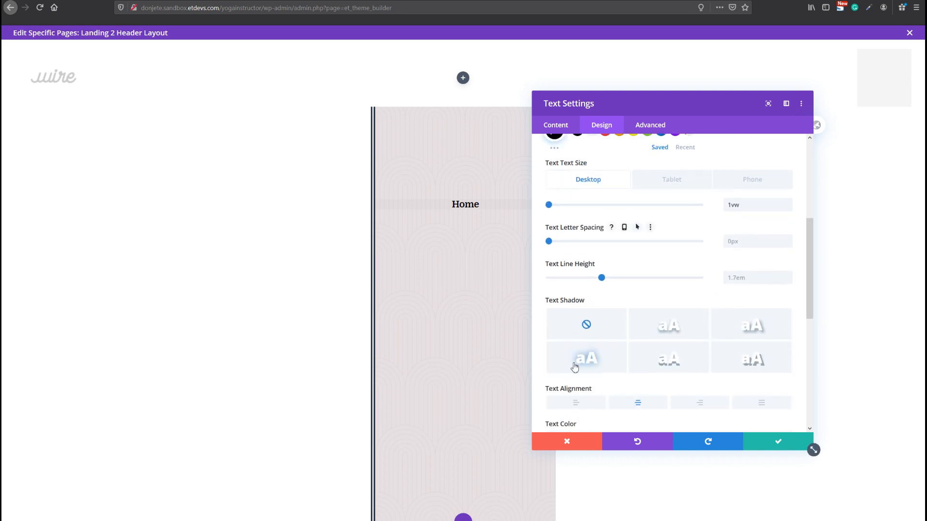
{"action": "scroll", "coordinate": [574, 372], "scroll_direction": "down", "scroll_amount": 3}
Paste the copied spacing styles with 1vw bottom margin and 1vw vertical padding, check them per device, and save the Home module
{"action": "left_click", "coordinate": [574, 424]}
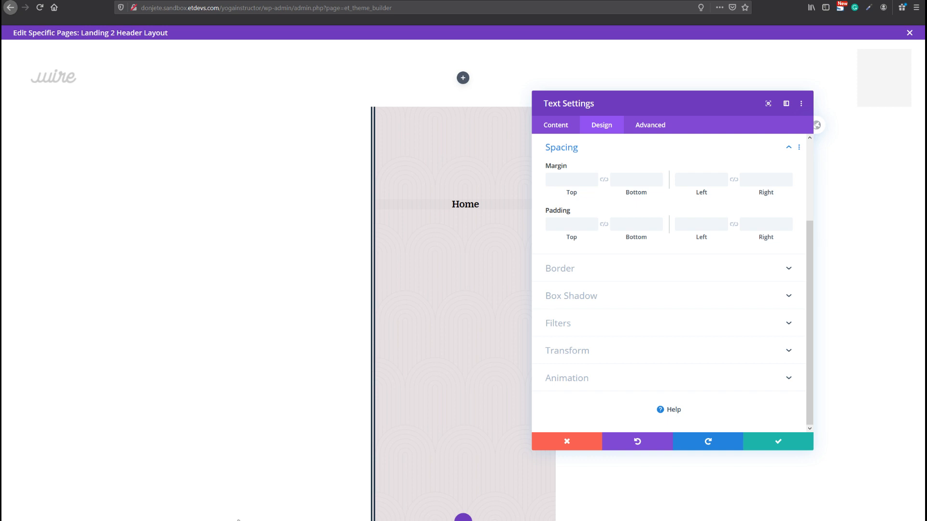
{"action": "right_click", "coordinate": [618, 149]}
{"action": "left_click", "coordinate": [609, 85]}
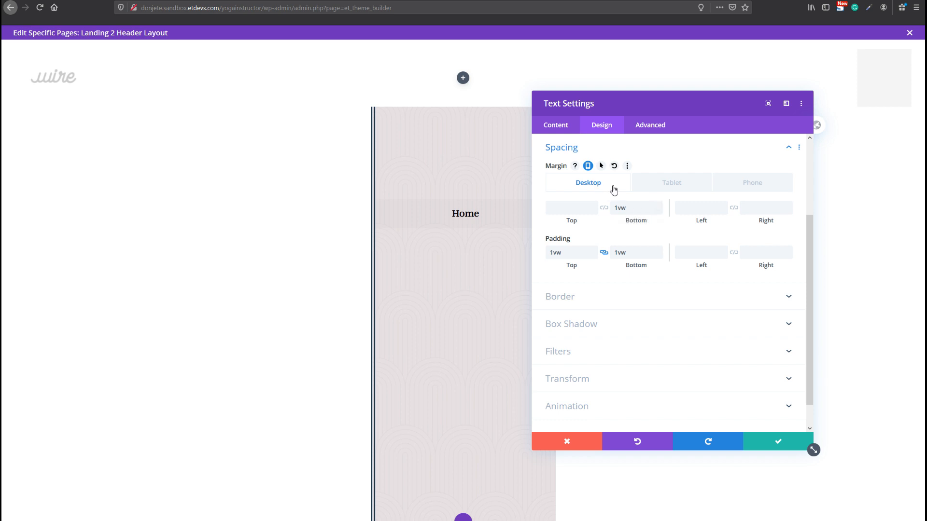
{"action": "left_click", "coordinate": [642, 191]}
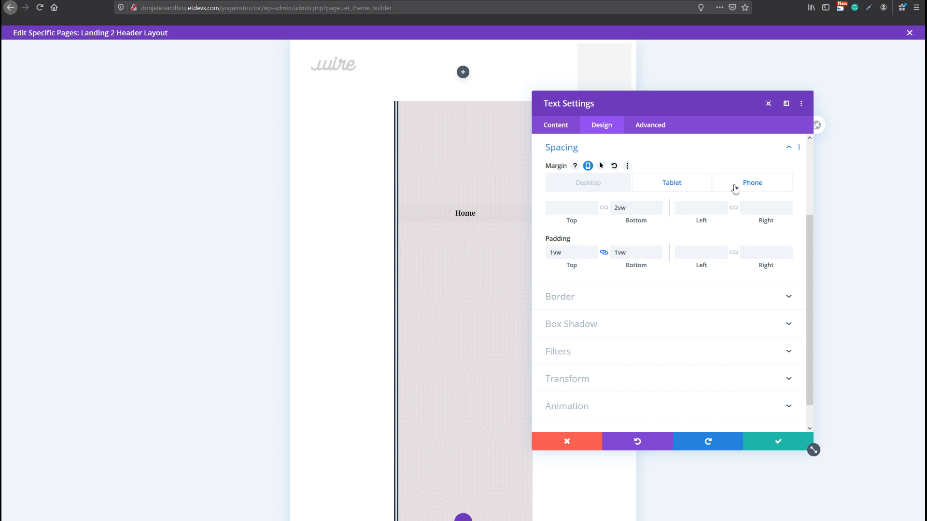
{"action": "left_click", "coordinate": [633, 189]}
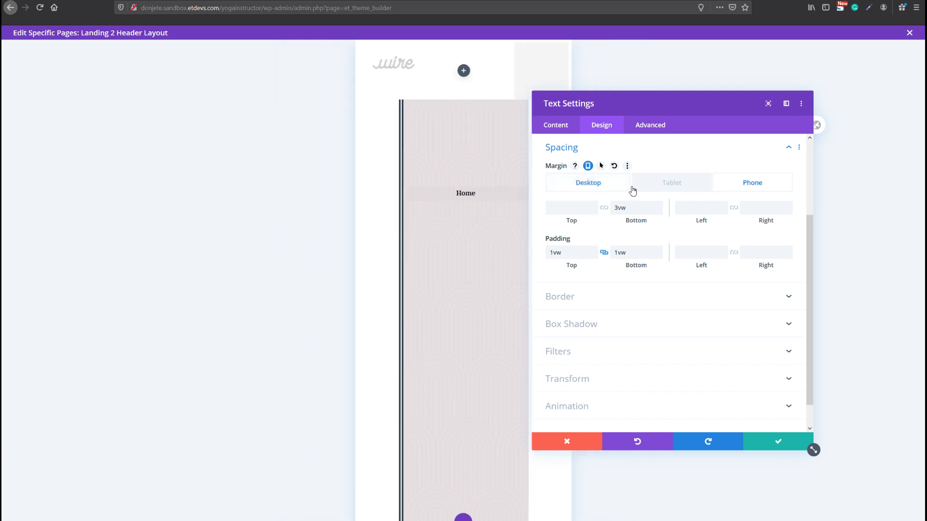
{"action": "left_click", "coordinate": [588, 193]}
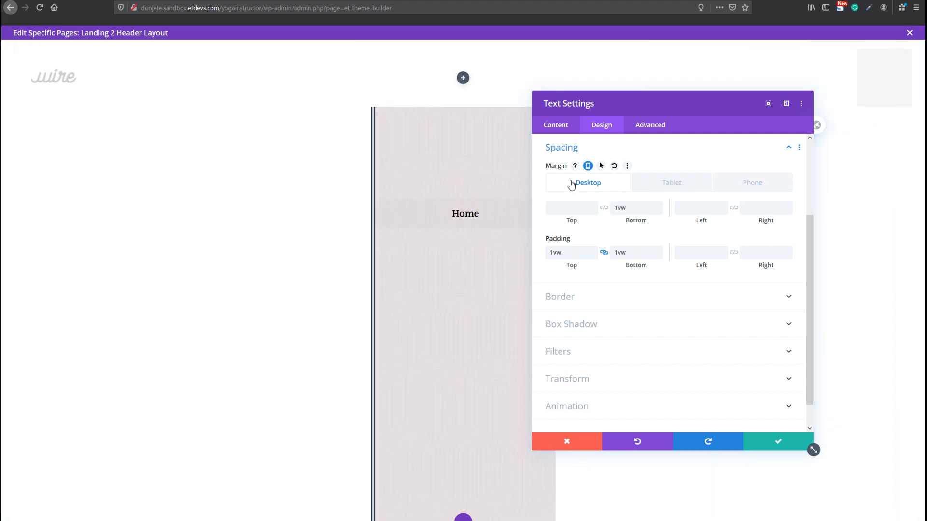
{"action": "left_click", "coordinate": [756, 441]}
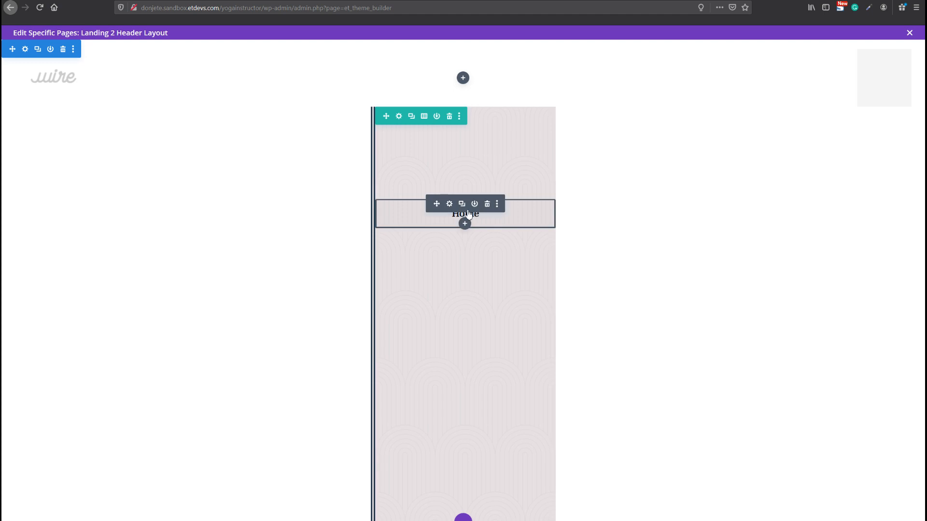
Duplicate the Home text module four times within the menu row
{"action": "left_click", "coordinate": [462, 204]}
{"action": "left_click", "coordinate": [461, 204]}
{"action": "left_click", "coordinate": [462, 204]}
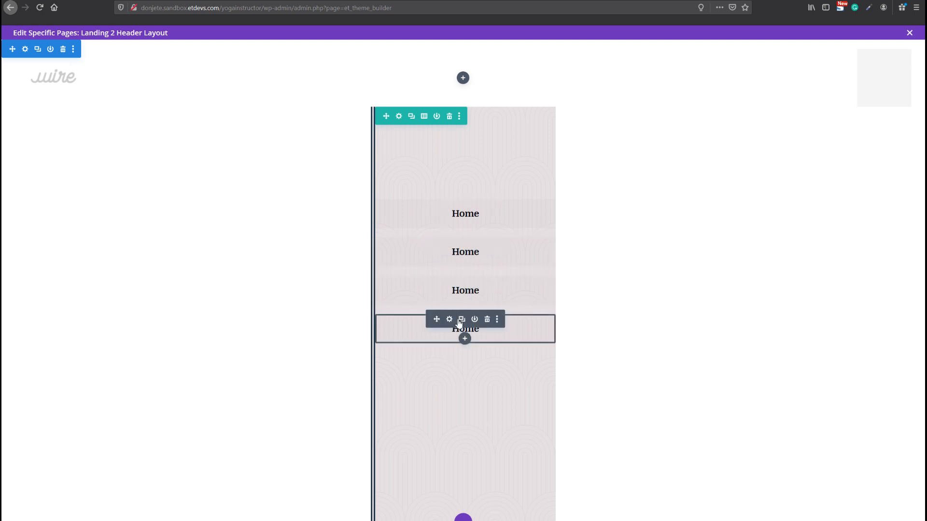
{"action": "left_click", "coordinate": [461, 319]}
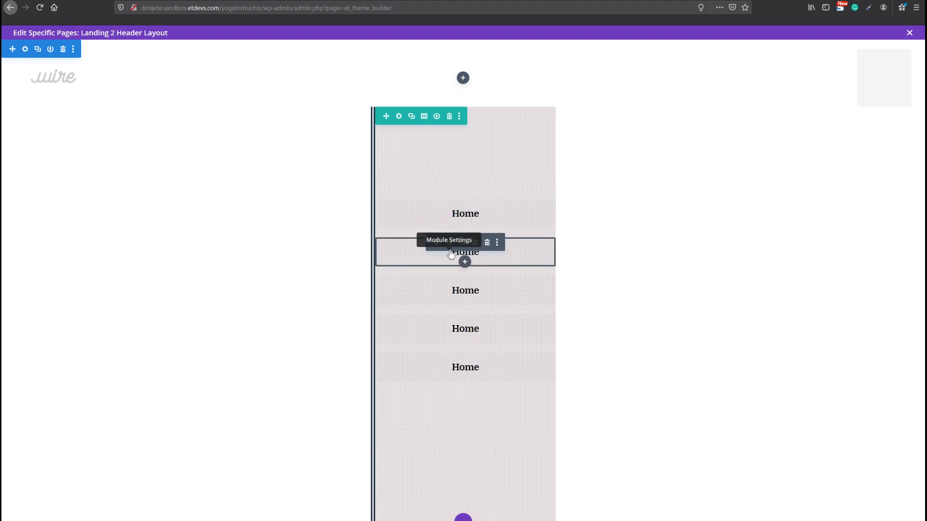
{"action": "left_click_drag", "start_coordinate": [460, 256], "coordinate": [461, 334]}
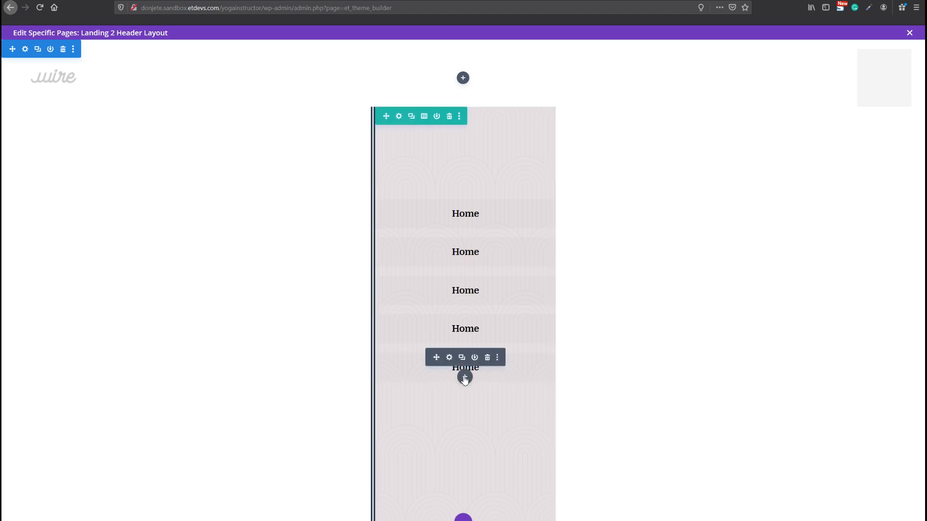
Insert a Button module below the last Home item and align it to the center
{"action": "left_click", "coordinate": [465, 376]}
{"action": "type", "text": "button"}
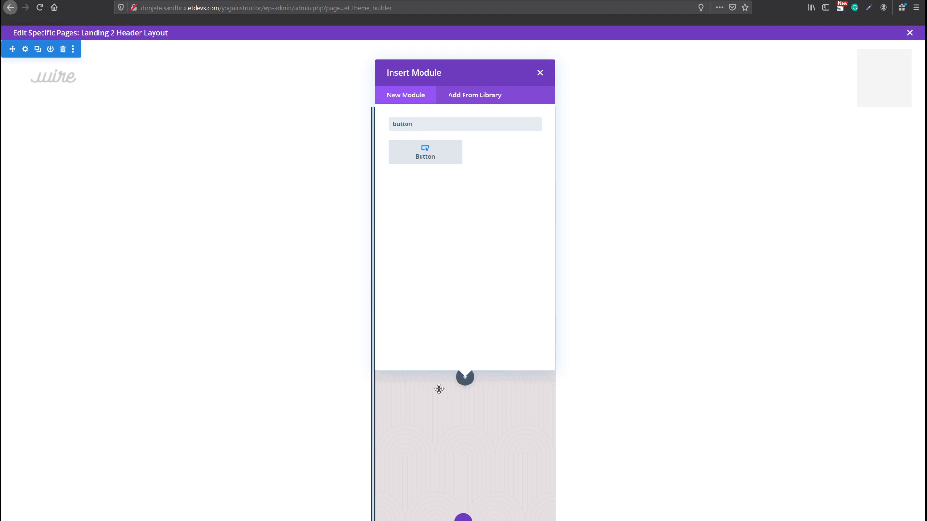
{"action": "key", "text": "Return"}
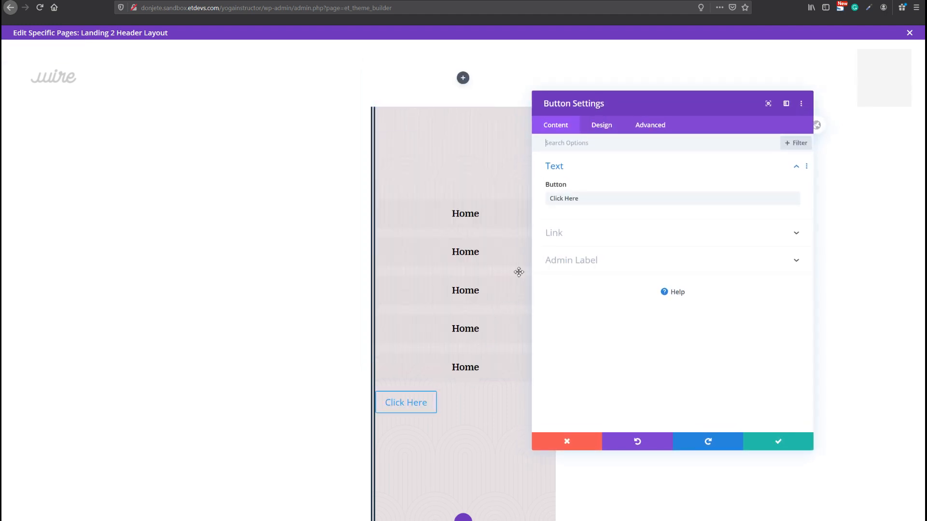
{"action": "left_click", "coordinate": [602, 125]}
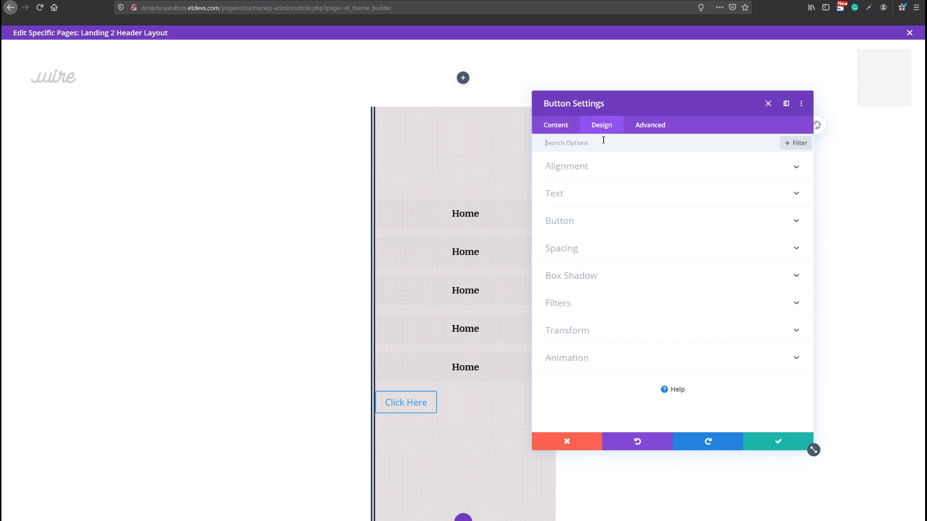
{"action": "left_click", "coordinate": [602, 165]}
{"action": "left_click", "coordinate": [649, 199]}
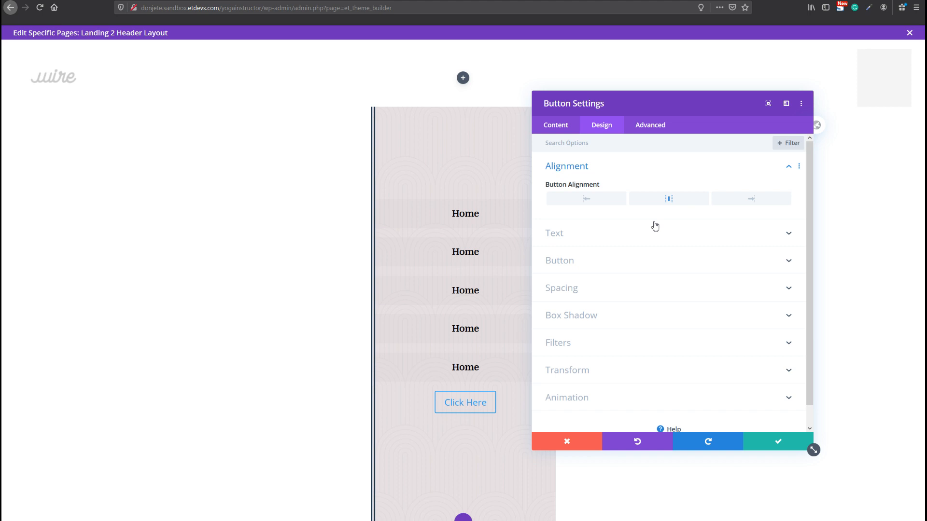
Open the button's link URL for editing and paste the copied button styles onto the button's design settings
{"action": "left_click", "coordinate": [570, 127]}
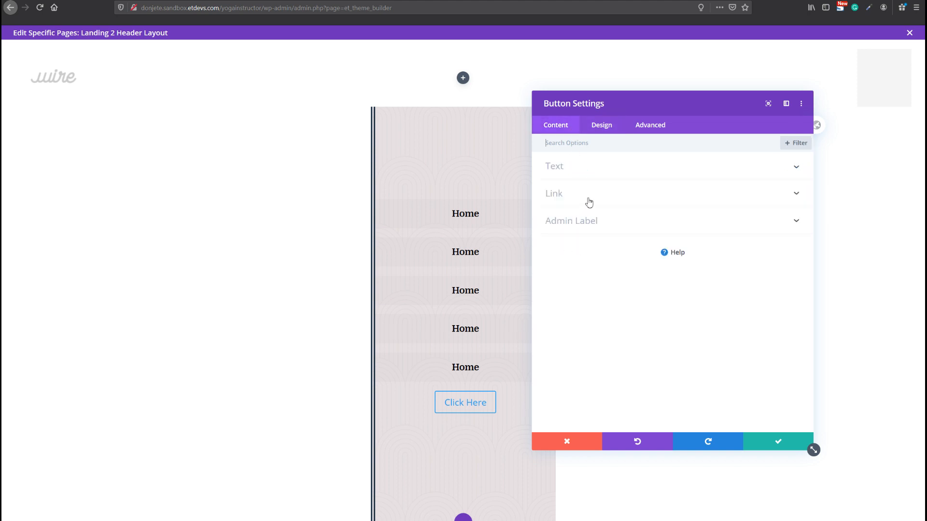
{"action": "left_click", "coordinate": [589, 198]}
{"action": "left_click", "coordinate": [572, 231]}
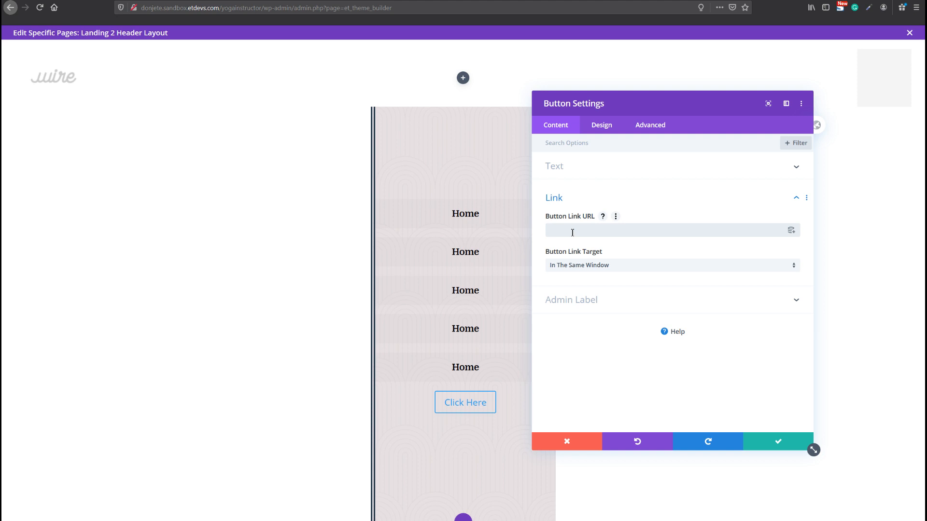
{"action": "left_click", "coordinate": [606, 129]}
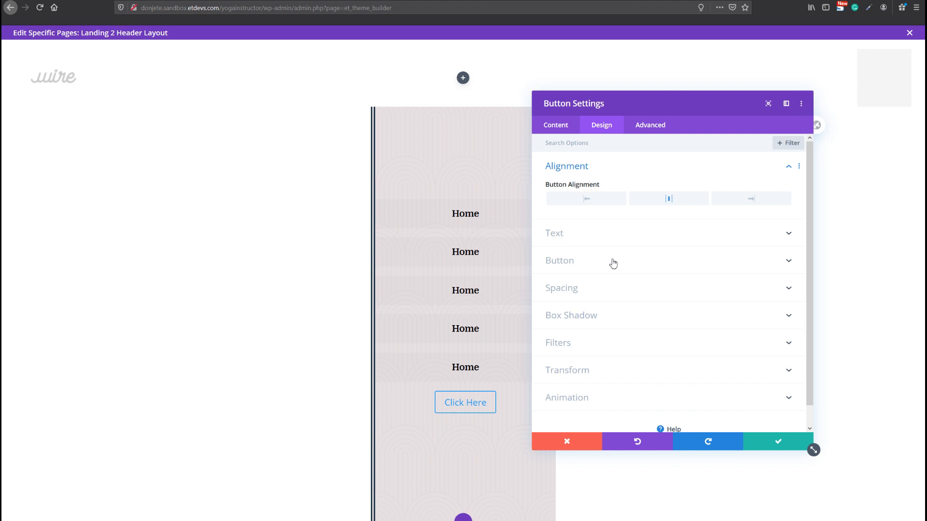
{"action": "right_click", "coordinate": [613, 263]}
{"action": "left_click", "coordinate": [626, 192]}
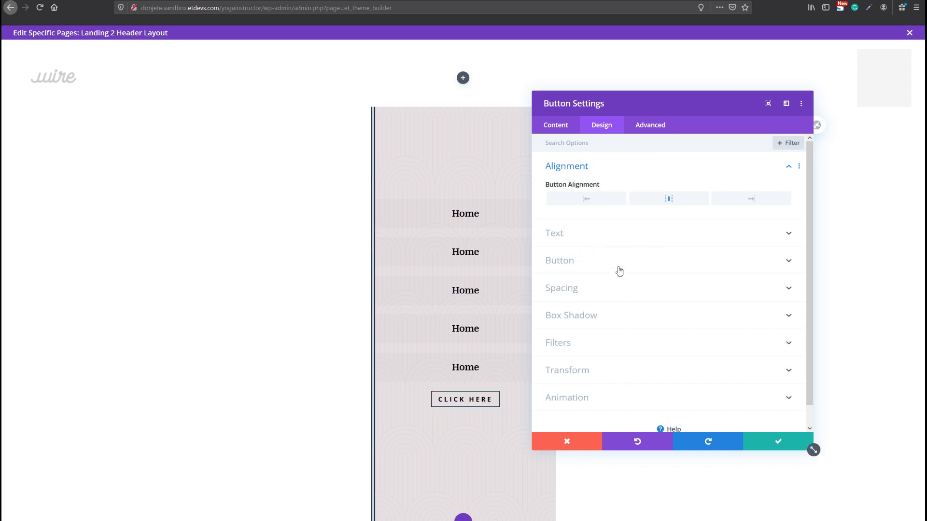
Review the button's pasted text size, text color, background, border, letter spacing, font and icon settings
{"action": "left_click", "coordinate": [618, 270]}
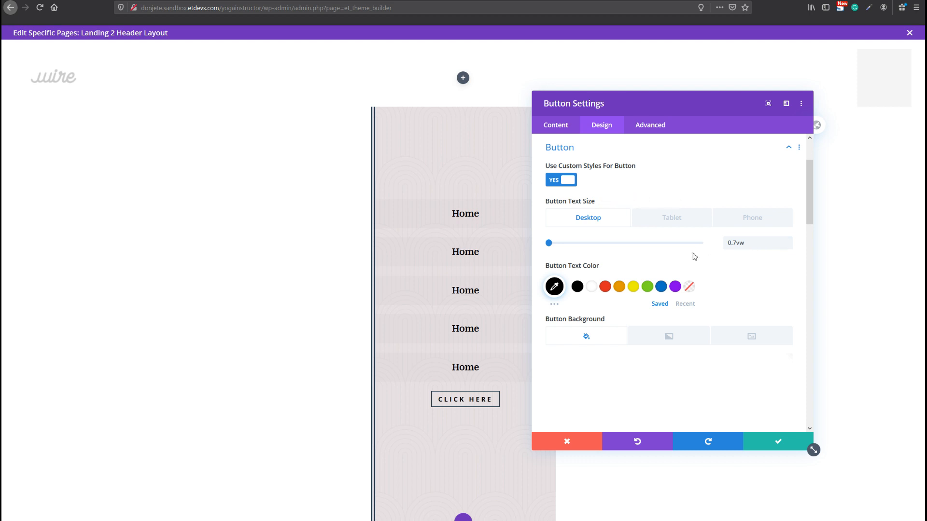
{"action": "scroll", "coordinate": [712, 274], "scroll_direction": "down", "scroll_amount": 1}
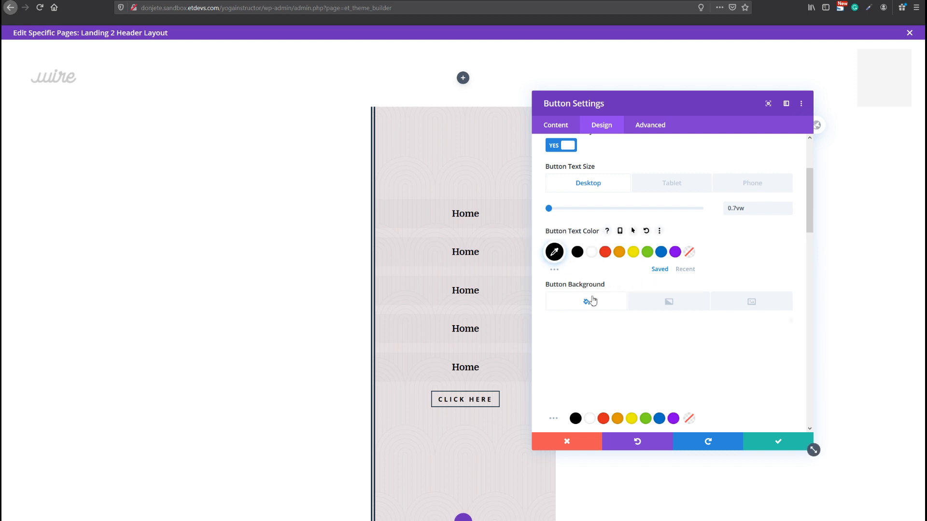
{"action": "scroll", "coordinate": [620, 302], "scroll_direction": "down", "scroll_amount": 2}
{"action": "left_click", "coordinate": [621, 308]}
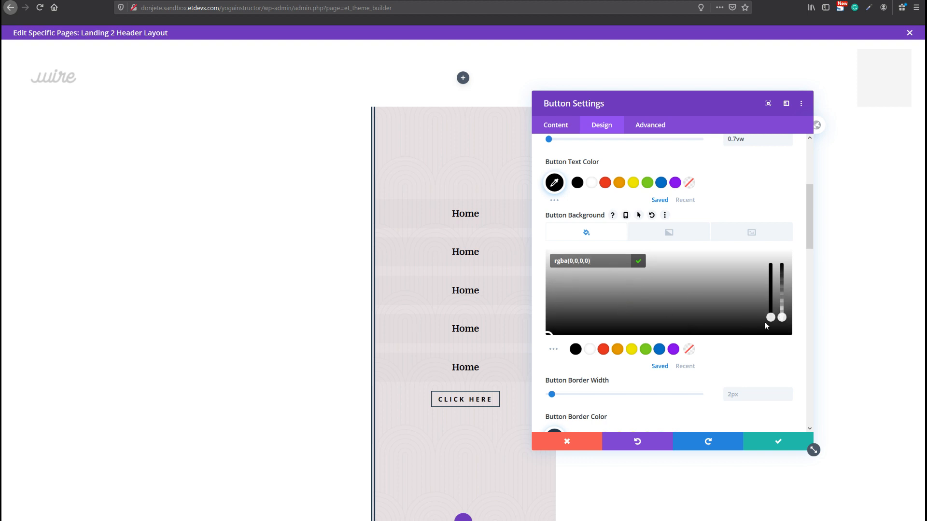
{"action": "left_click_drag", "start_coordinate": [782, 317], "coordinate": [784, 336]}
{"action": "scroll", "coordinate": [681, 406], "scroll_direction": "down", "scroll_amount": 3}
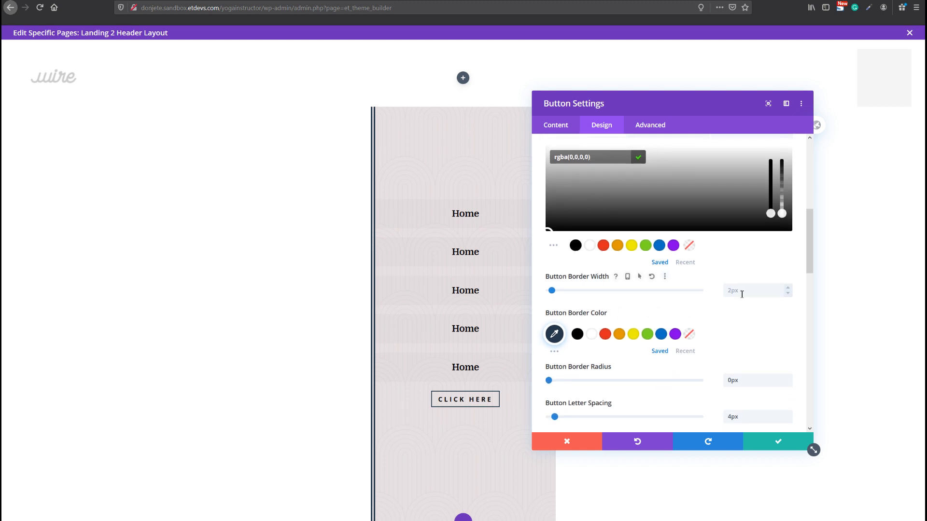
{"action": "left_click", "coordinate": [555, 336]}
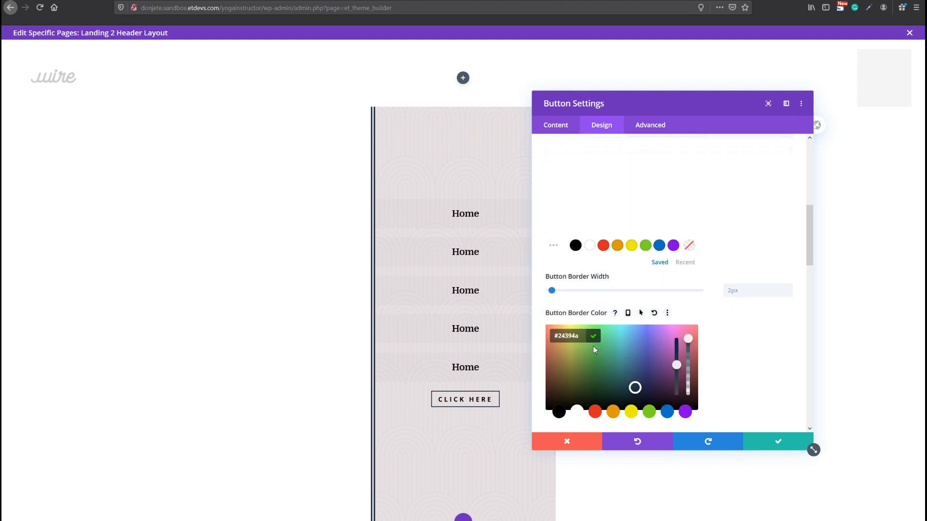
{"action": "scroll", "coordinate": [680, 355], "scroll_direction": "down", "scroll_amount": 4}
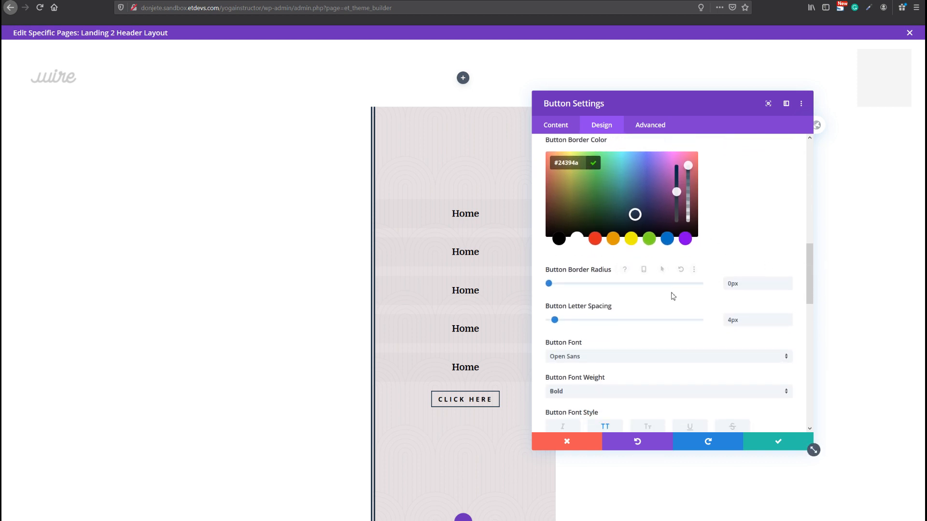
{"action": "scroll", "coordinate": [673, 297], "scroll_direction": "down", "scroll_amount": 3}
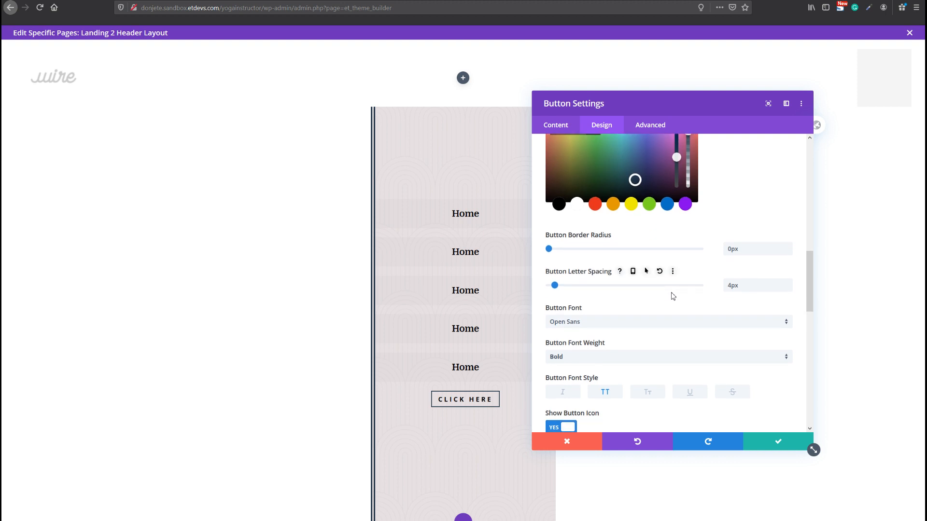
{"action": "scroll", "coordinate": [674, 296], "scroll_direction": "down", "scroll_amount": 2}
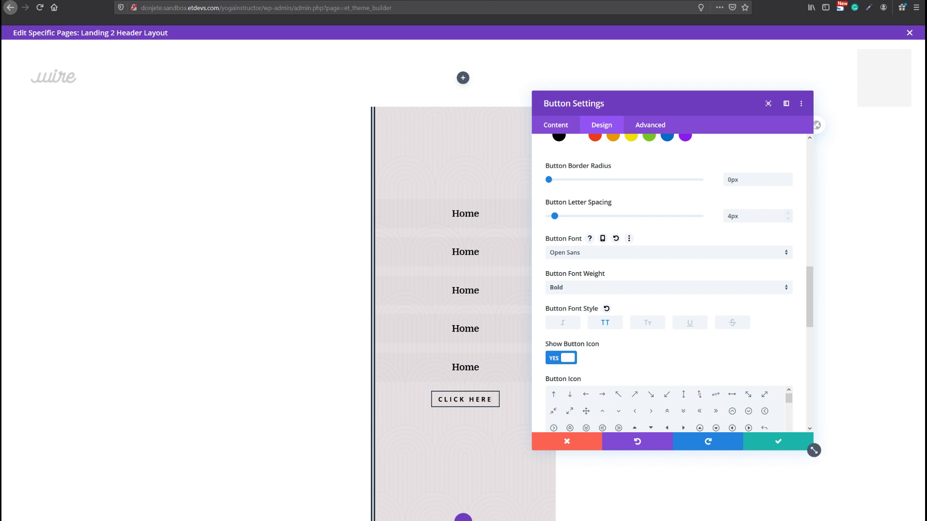
Paste the copied spacing onto the button (5vw top margin, 1vw/1.8vw desktop padding), check its tablet and phone padding, and save the module
{"action": "scroll", "coordinate": [801, 272], "scroll_direction": "down", "scroll_amount": 3}
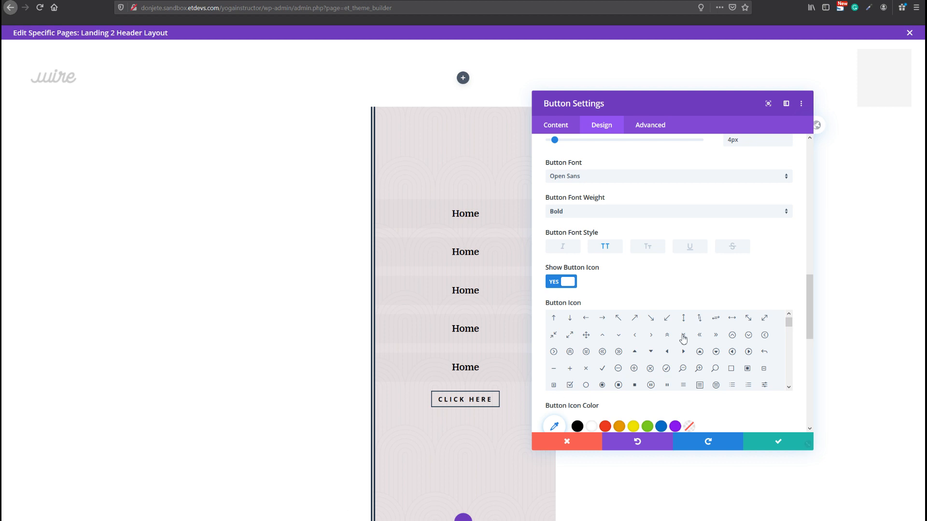
{"action": "scroll", "coordinate": [724, 347], "scroll_direction": "down", "scroll_amount": 5}
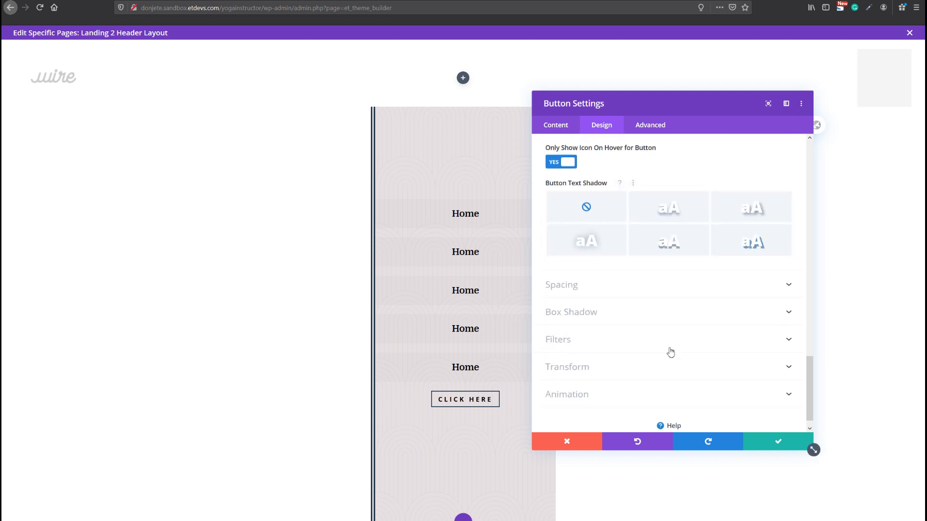
{"action": "left_click", "coordinate": [619, 285]}
{"action": "right_click", "coordinate": [623, 174]}
{"action": "left_click", "coordinate": [621, 105]}
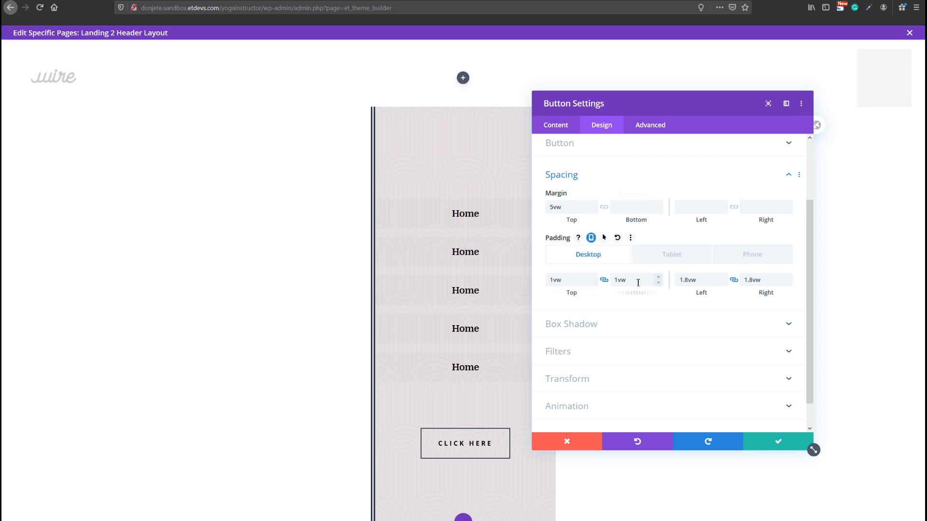
{"action": "left_click", "coordinate": [681, 255]}
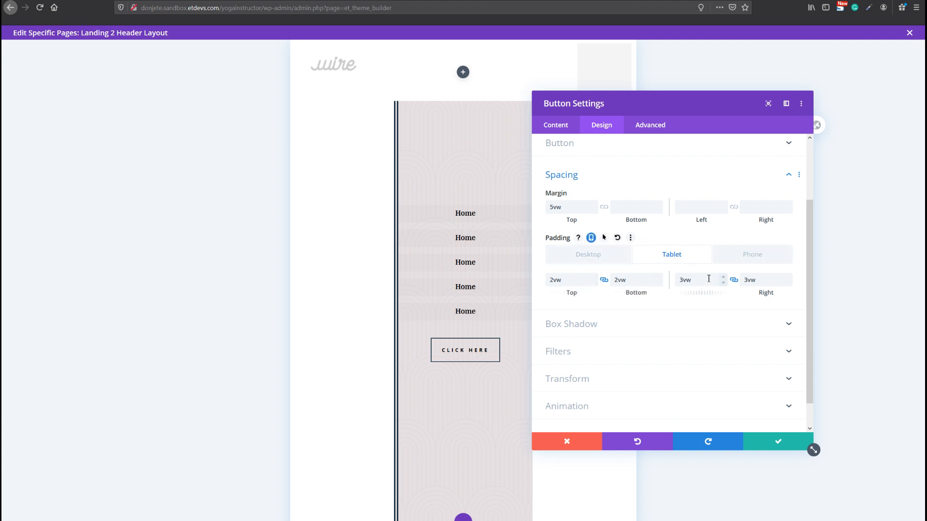
{"action": "left_click", "coordinate": [734, 260]}
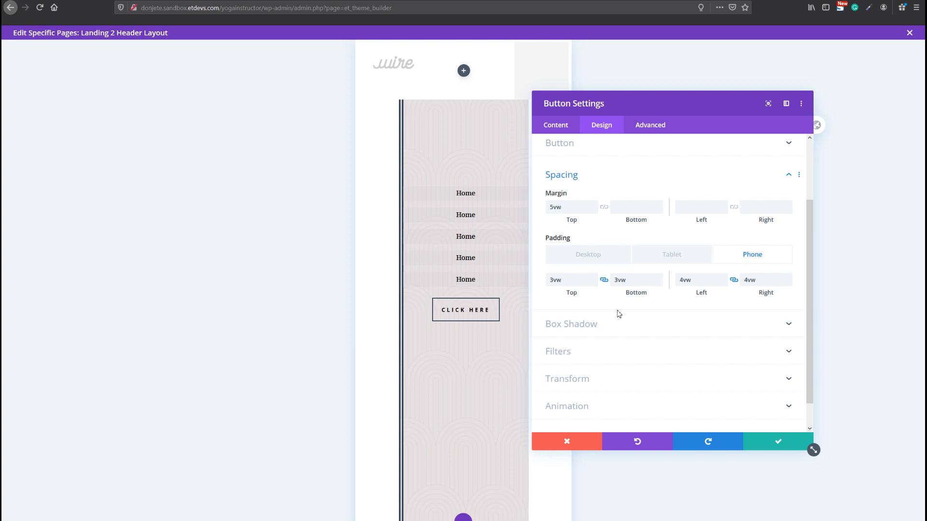
{"action": "left_click", "coordinate": [783, 441]}
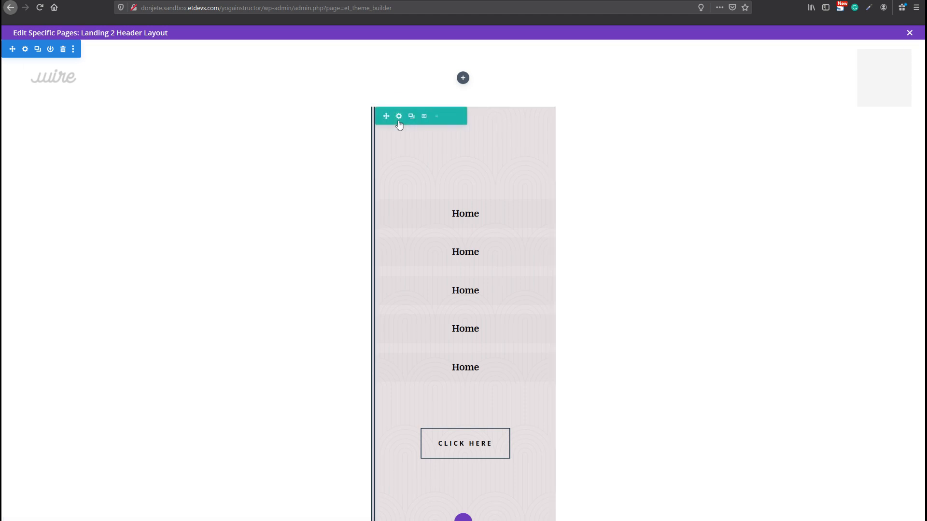
Give the row holding the menu items the CSS class slide-in-menu-container
{"action": "left_click", "coordinate": [399, 116]}
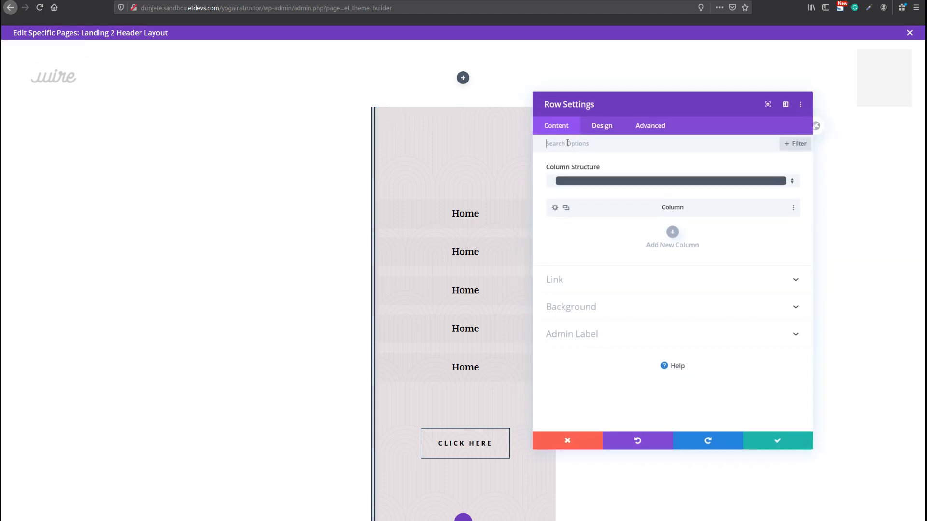
{"action": "left_click", "coordinate": [641, 126]}
{"action": "left_click", "coordinate": [615, 167]}
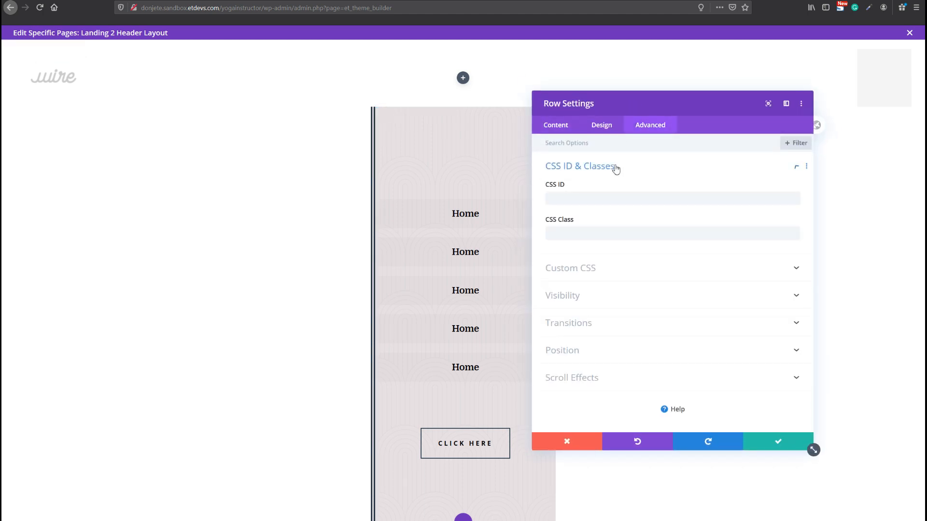
{"action": "left_click", "coordinate": [607, 229]}
{"action": "type", "text": "slide-"}
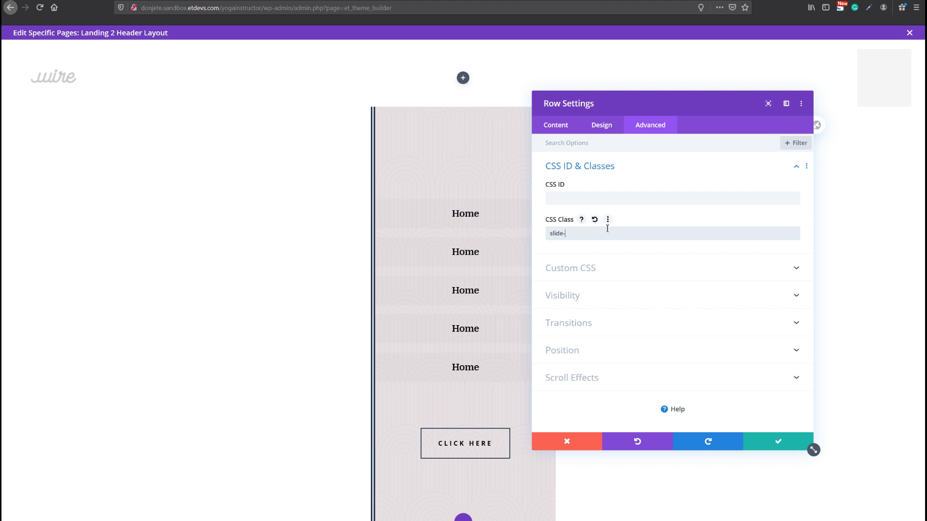
{"action": "type", "text": "in-menu-container"}
Set the menu row's position to Absolute and locate it at the top right corner
{"action": "left_click", "coordinate": [609, 351]}
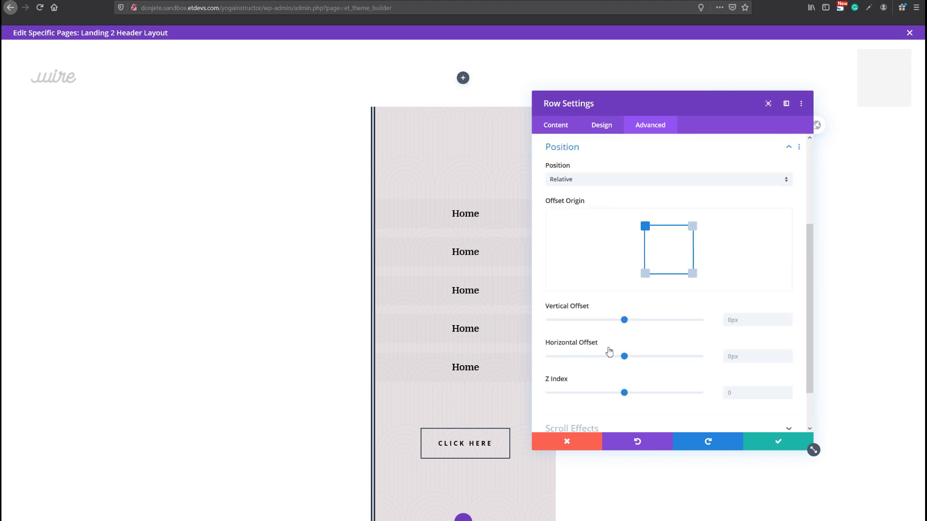
{"action": "left_click", "coordinate": [629, 181]}
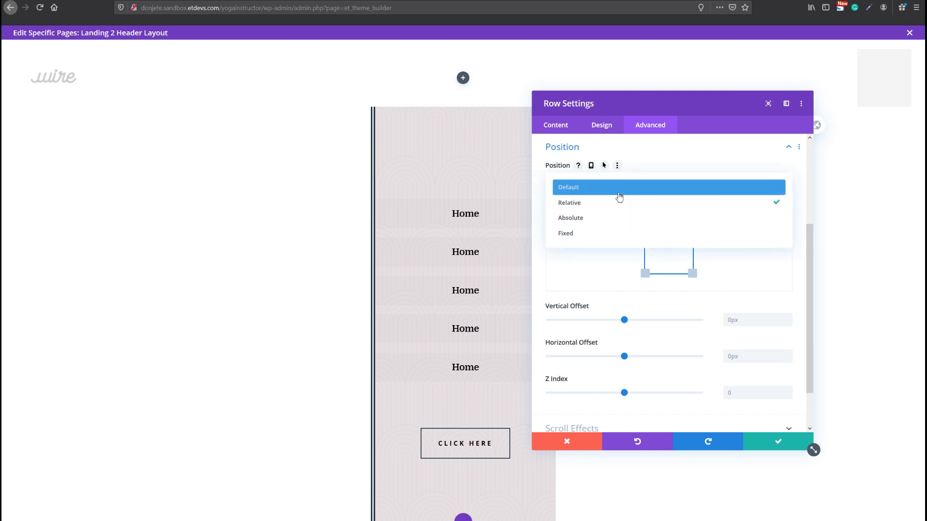
{"action": "left_click", "coordinate": [600, 219]}
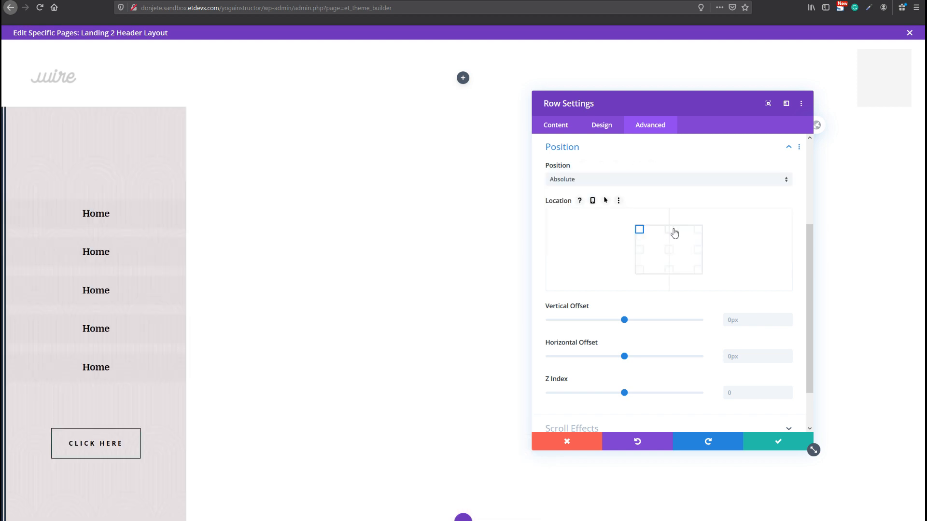
{"action": "left_click", "coordinate": [699, 231]}
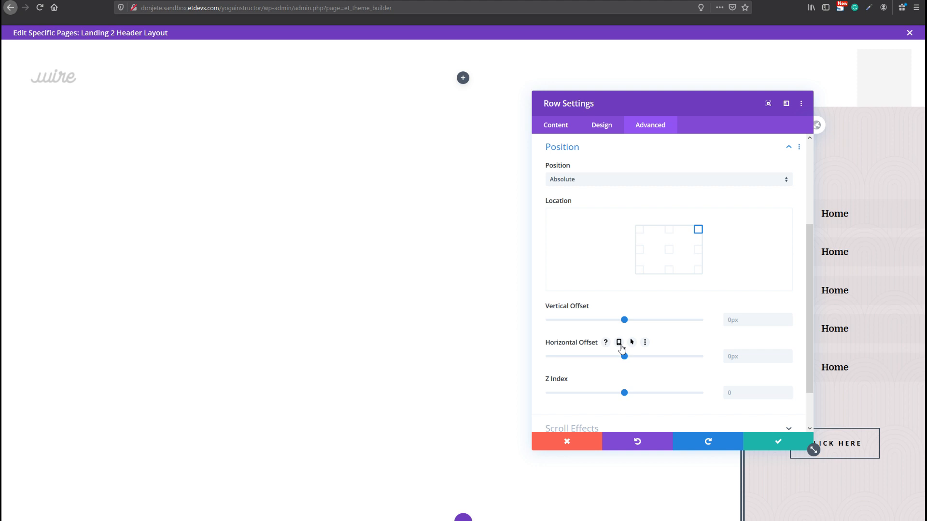
Check the menu row's width, and set its horizontal offset to -20% on desktop, -40% on tablet and -60% on phone
{"action": "left_click", "coordinate": [618, 344]}
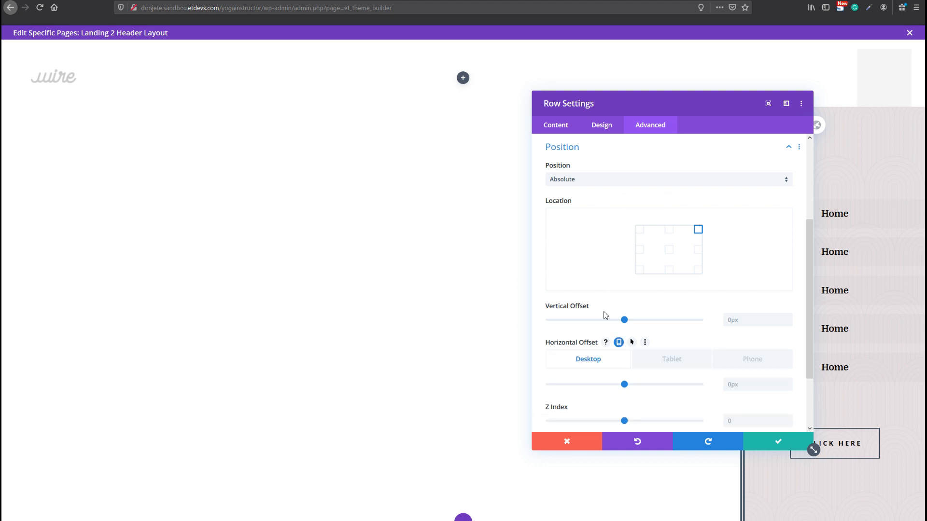
{"action": "left_click", "coordinate": [599, 134]}
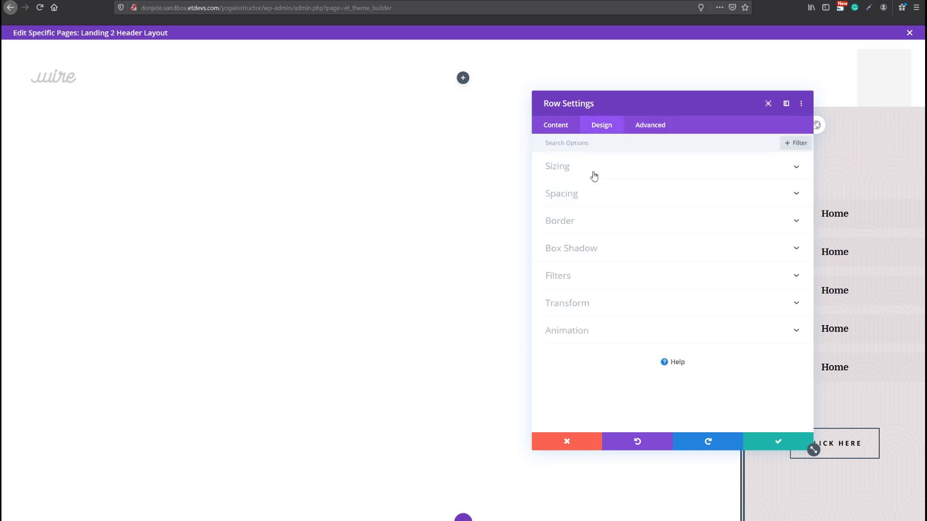
{"action": "left_click", "coordinate": [593, 173]}
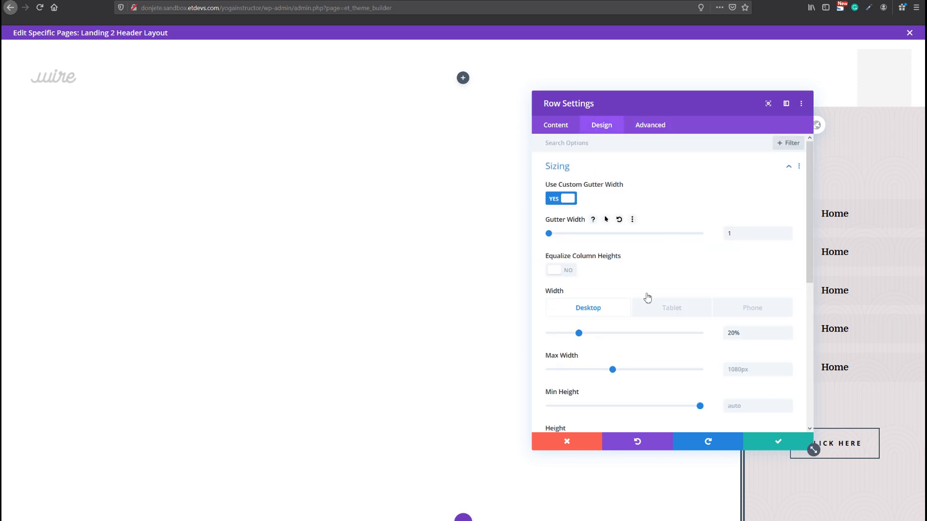
{"action": "left_click_drag", "start_coordinate": [745, 333], "coordinate": [727, 334]}
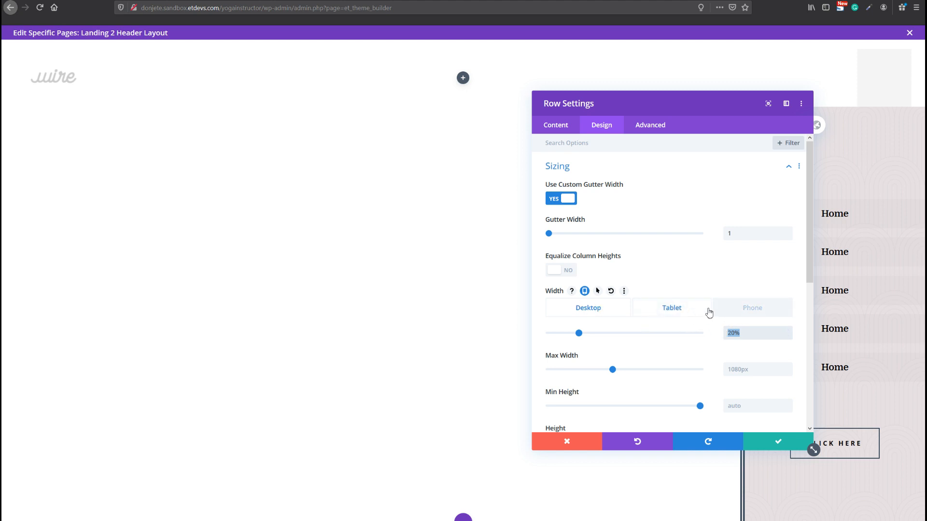
{"action": "left_click", "coordinate": [651, 134]}
{"action": "left_click", "coordinate": [646, 280]}
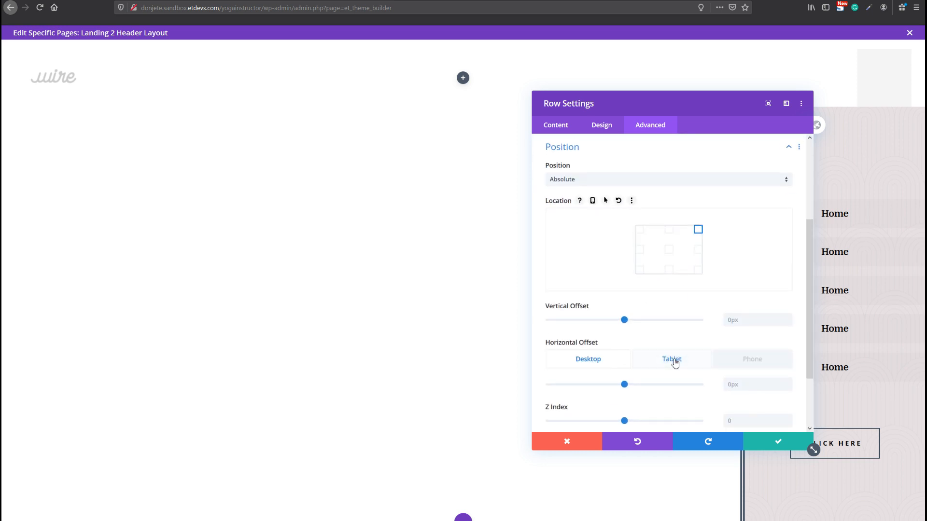
{"action": "left_click", "coordinate": [739, 385]}
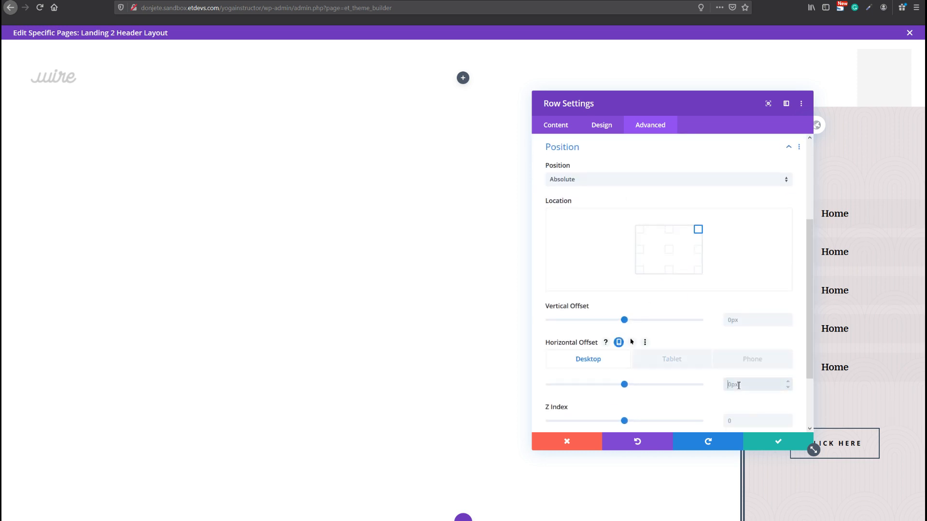
{"action": "type", "text": "-20%"}
{"action": "left_click", "coordinate": [672, 359]}
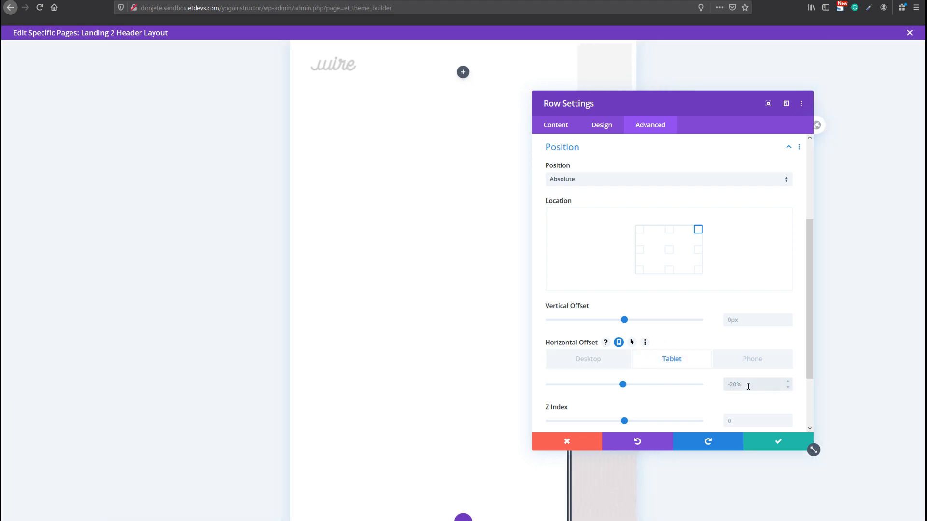
{"action": "type", "text": "-40%"}
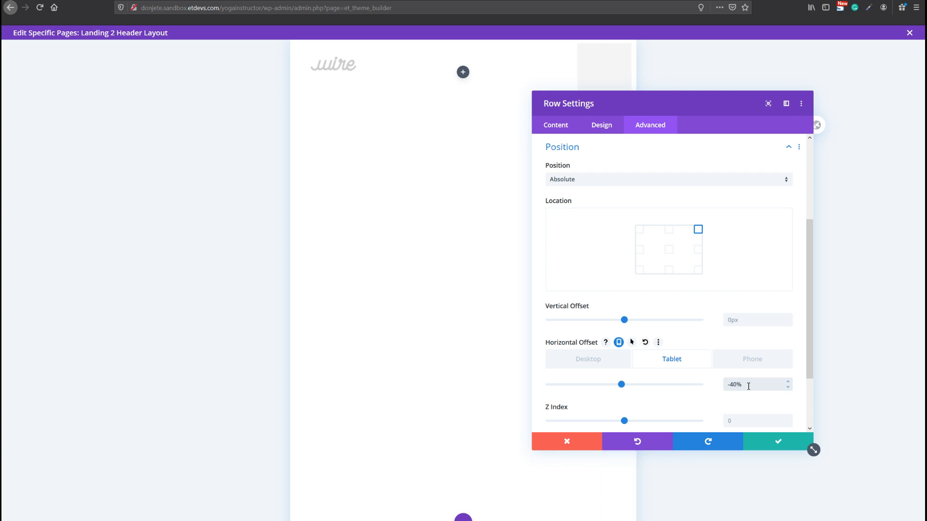
{"action": "left_click", "coordinate": [753, 365]}
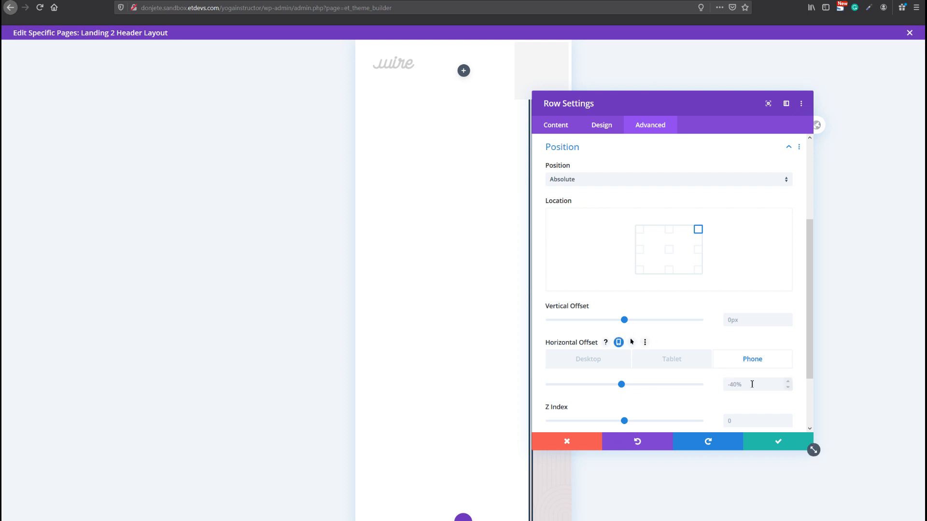
{"action": "type", "text": "-60%"}
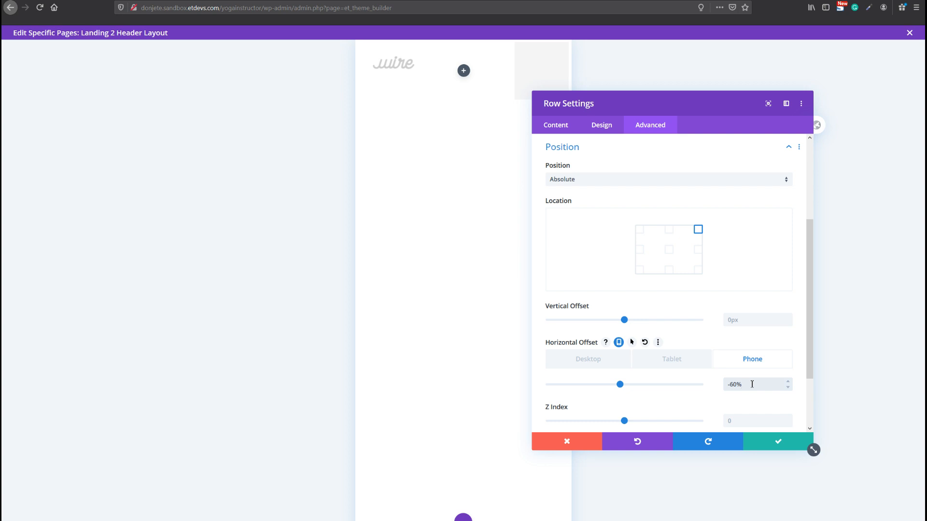
Try the menu toggle on the finished yoga instructor page, add opacity: 0; to the menu row's Main Element custom CSS and save the row
{"action": "scroll", "coordinate": [629, 192], "scroll_direction": "up", "scroll_amount": 3}
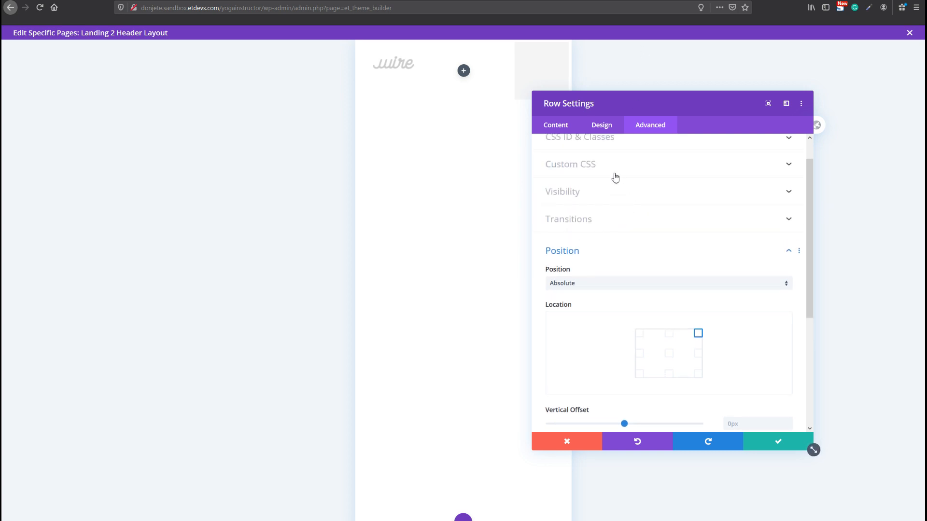
{"action": "left_click", "coordinate": [613, 177]}
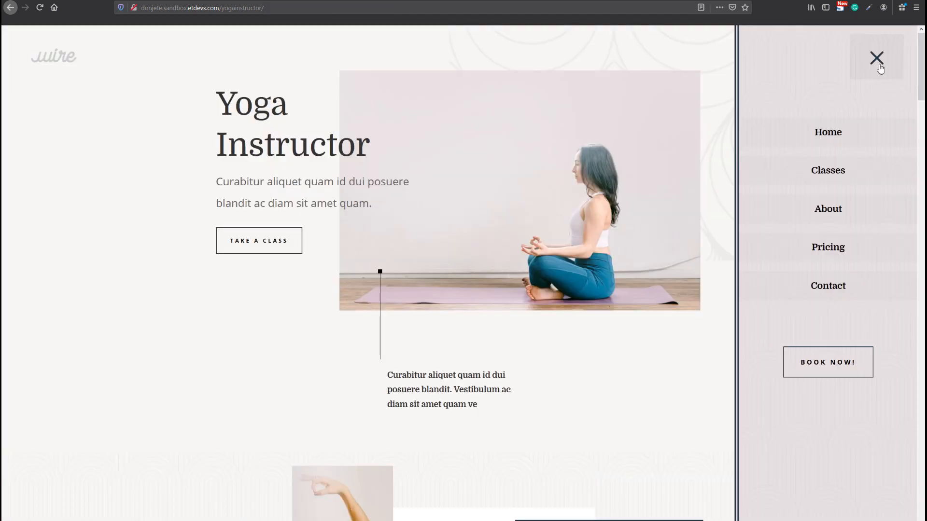
{"action": "left_click", "coordinate": [878, 64]}
{"action": "left_click", "coordinate": [890, 66]}
{"action": "left_click", "coordinate": [890, 59]}
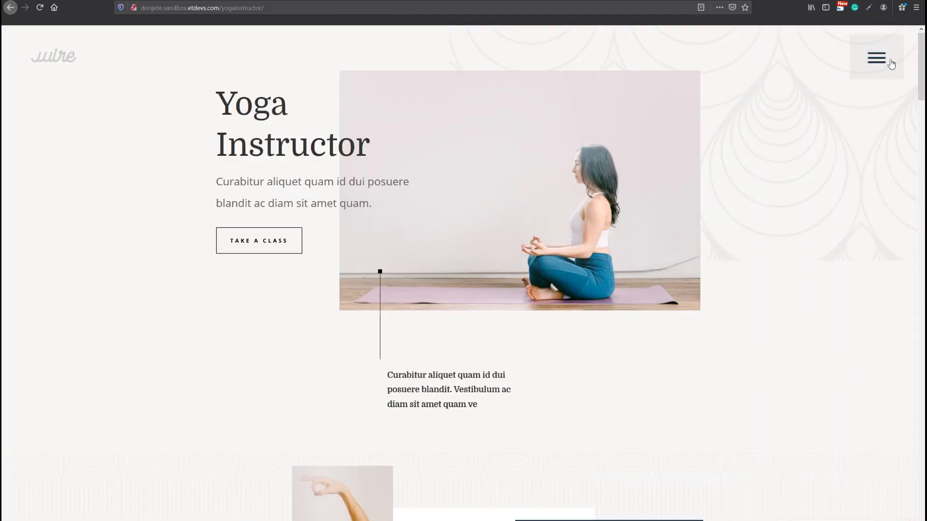
{"action": "left_click", "coordinate": [889, 59]}
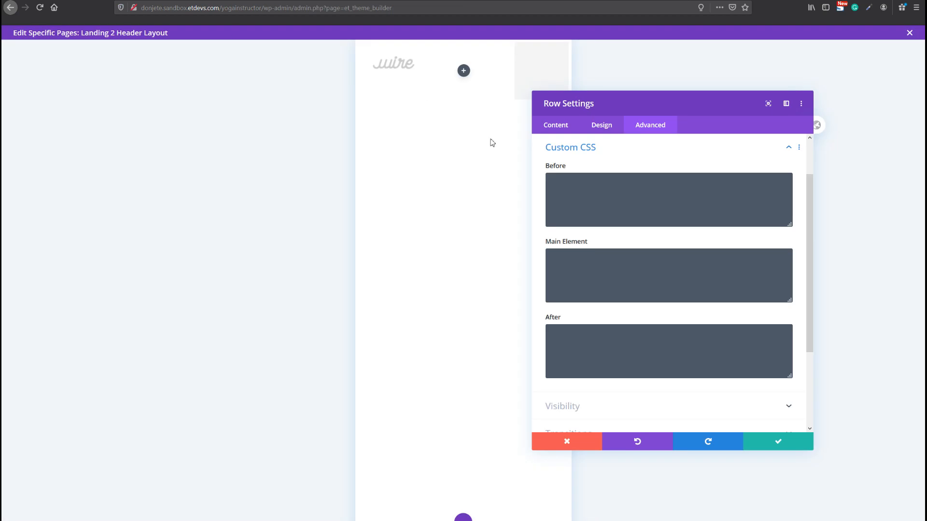
{"action": "left_click", "coordinate": [590, 256]}
{"action": "type", "text": "o"}
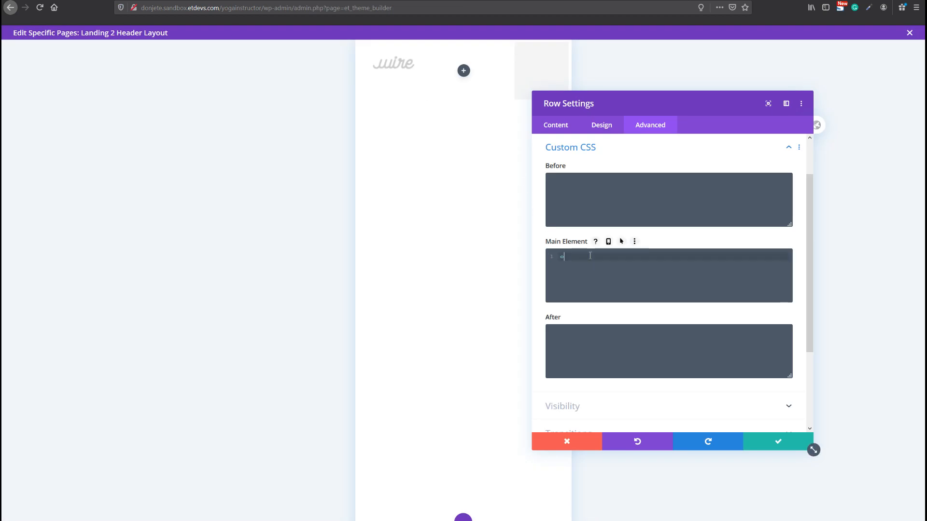
{"action": "type", "text": "pacity: 0;"}
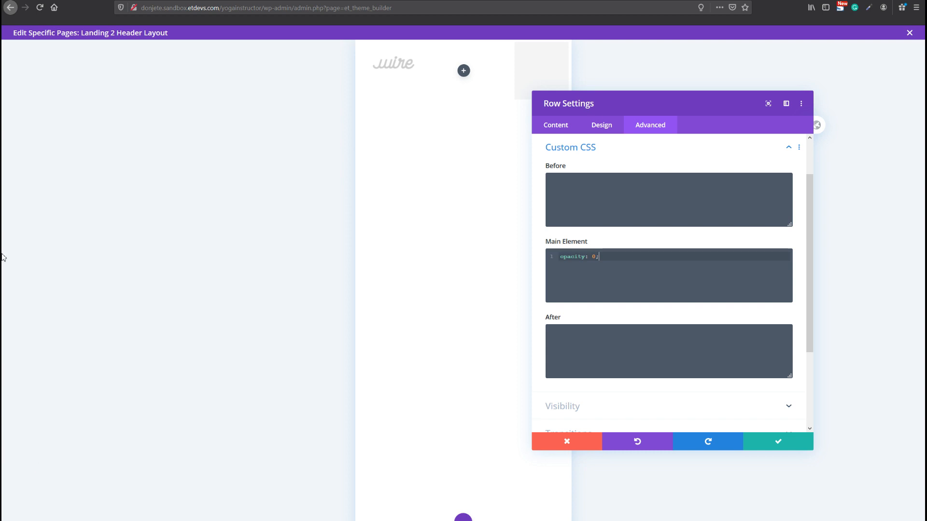
{"action": "left_click", "coordinate": [763, 442]}
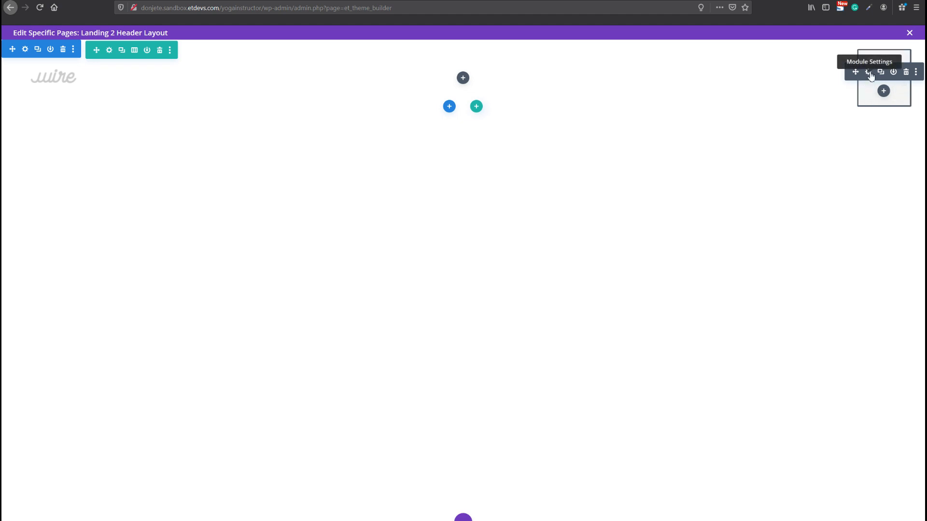
Assign the CSS ID slide-in-open to the hamburger text module in the header row and save it
{"action": "left_click", "coordinate": [869, 73]}
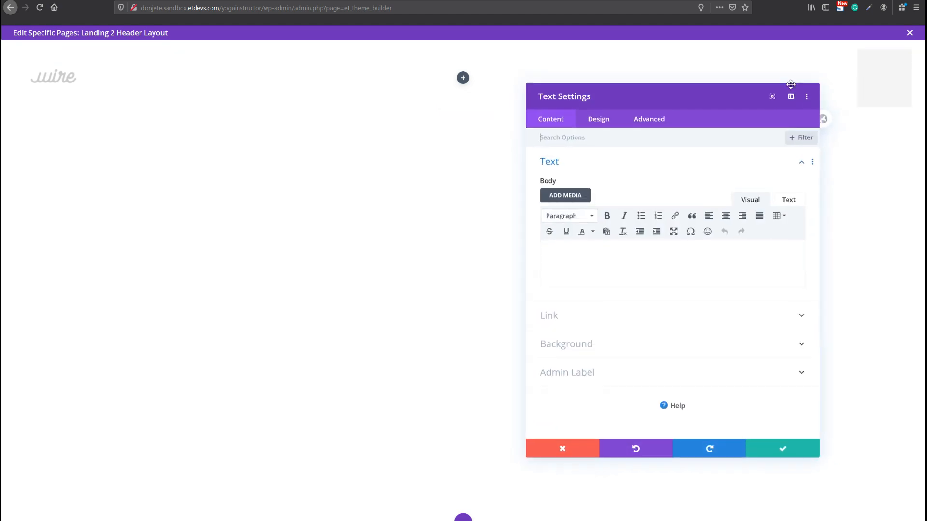
{"action": "left_click", "coordinate": [642, 127]}
{"action": "left_click", "coordinate": [633, 166]}
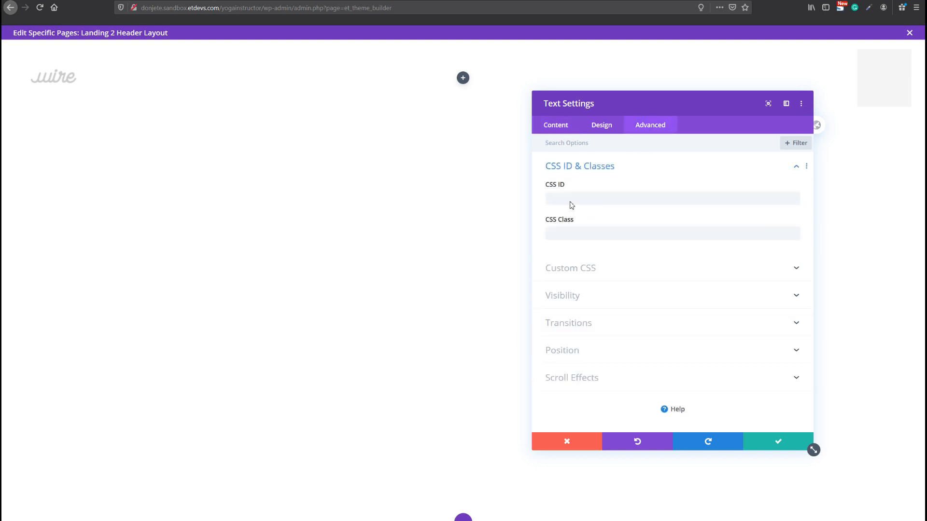
{"action": "left_click", "coordinate": [572, 202]}
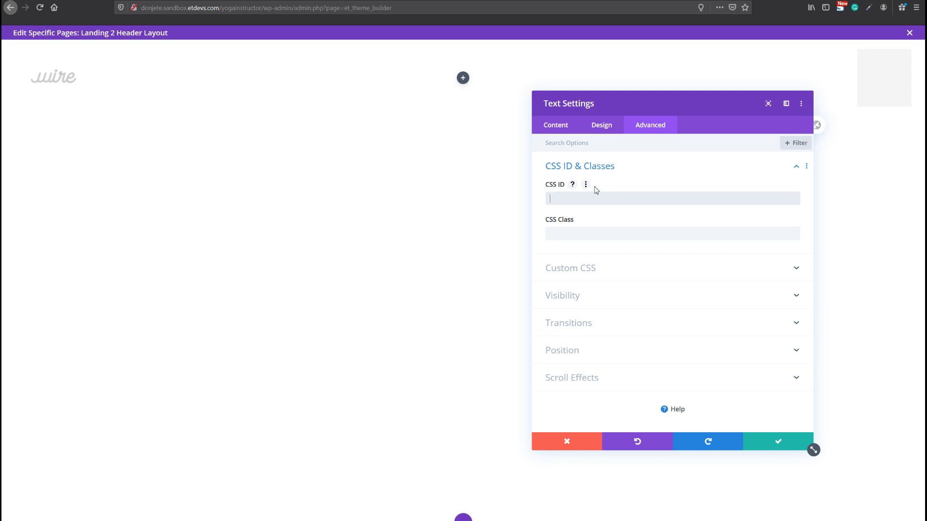
{"action": "type", "text": "slide-in-open"}
{"action": "left_click", "coordinate": [775, 443]}
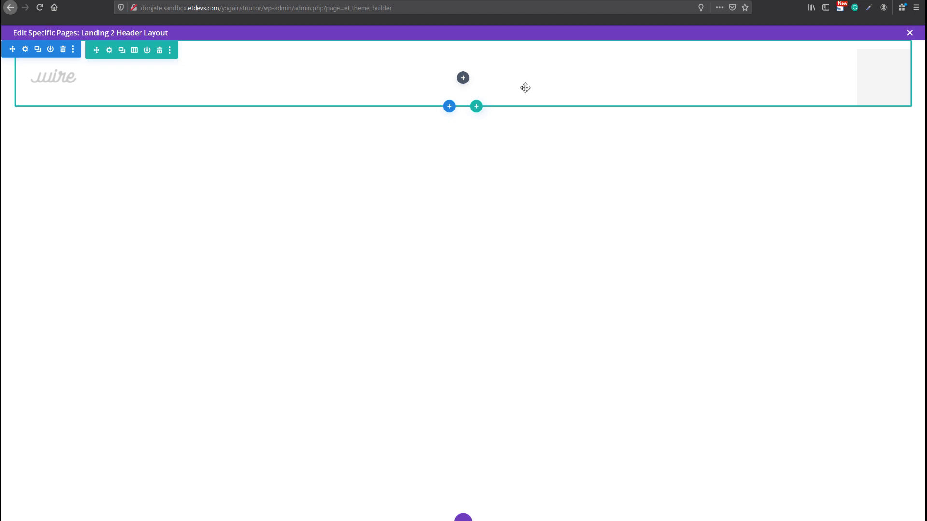
Add a Code module to the header row and paste in the <style> block for the hamburger lines and slide-in menu
{"action": "left_click", "coordinate": [462, 79]}
{"action": "type", "text": "code"}
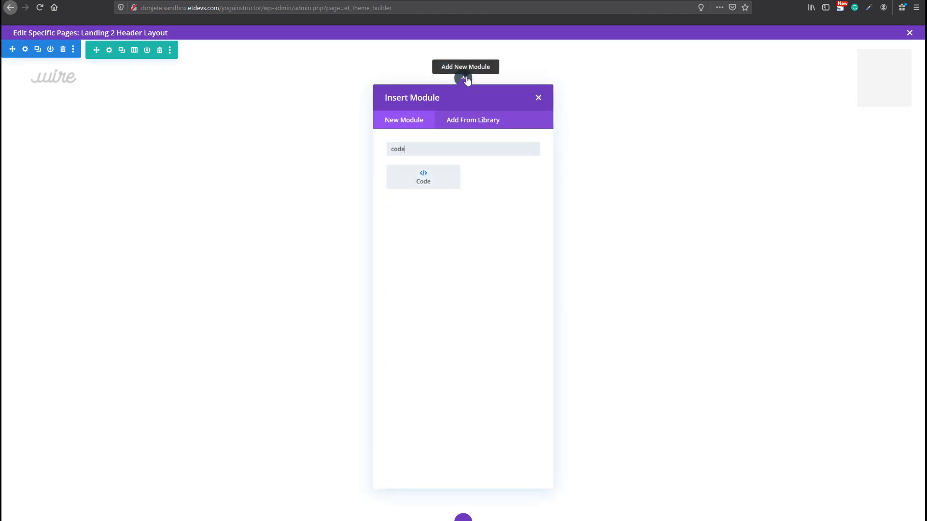
{"action": "key", "text": "Return"}
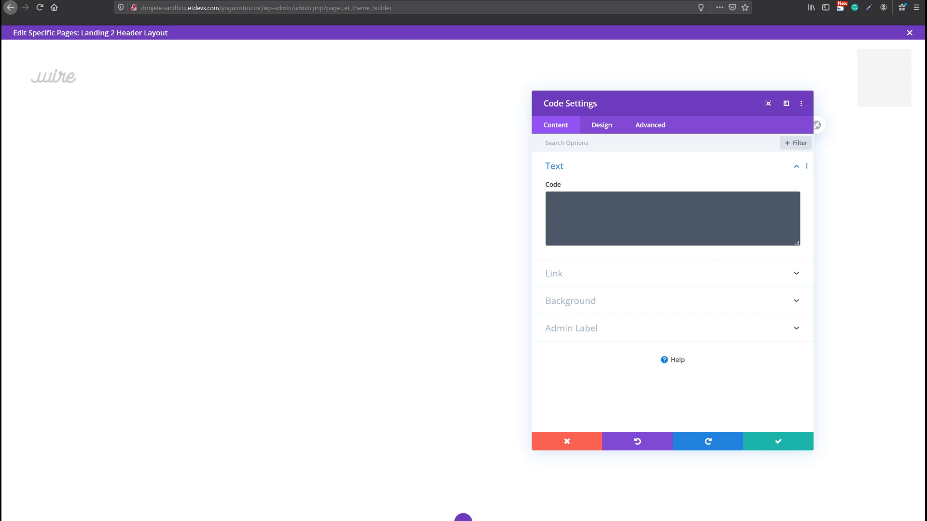
{"action": "left_click", "coordinate": [613, 205]}
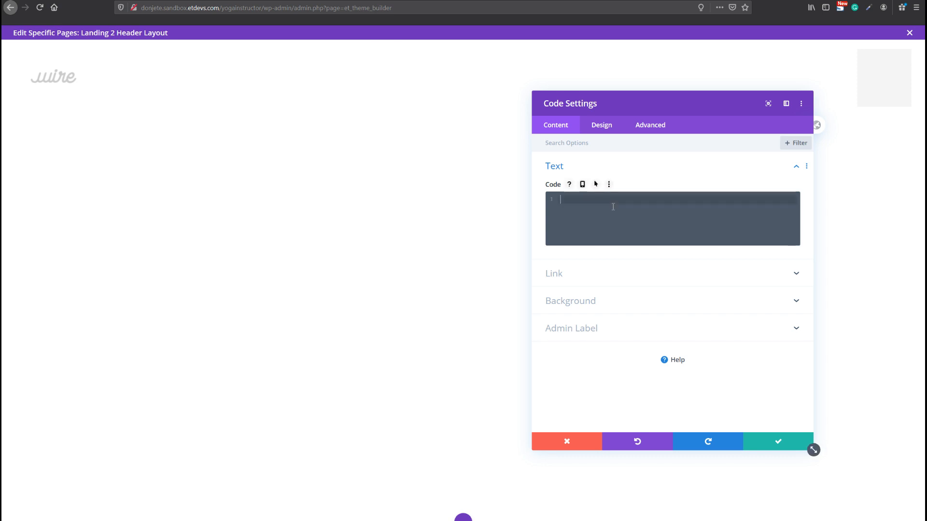
{"action": "key", "text": "ctrl+v"}
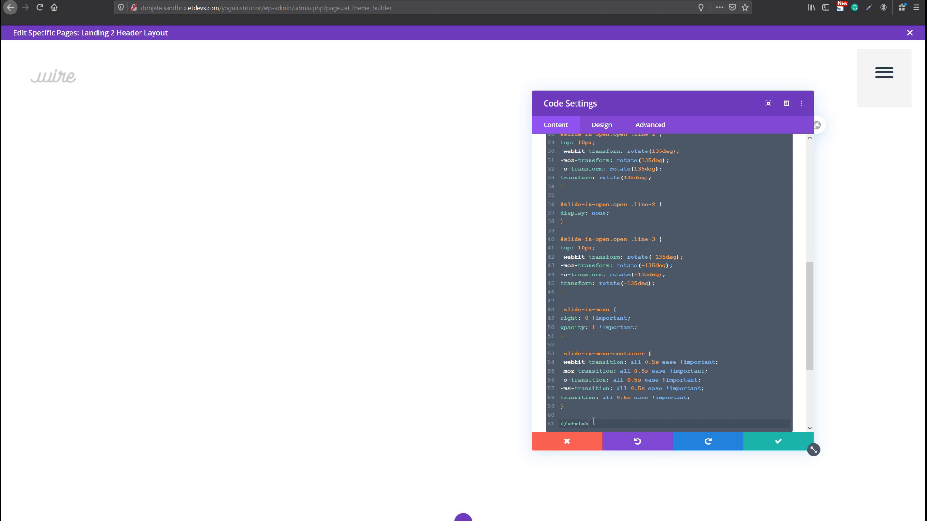
Check the closing </style> tag and insert a blank line below the opening <style> tag in the module's code
{"action": "double_click", "coordinate": [572, 425]}
{"action": "left_click_drag", "start_coordinate": [572, 427], "coordinate": [561, 428]}
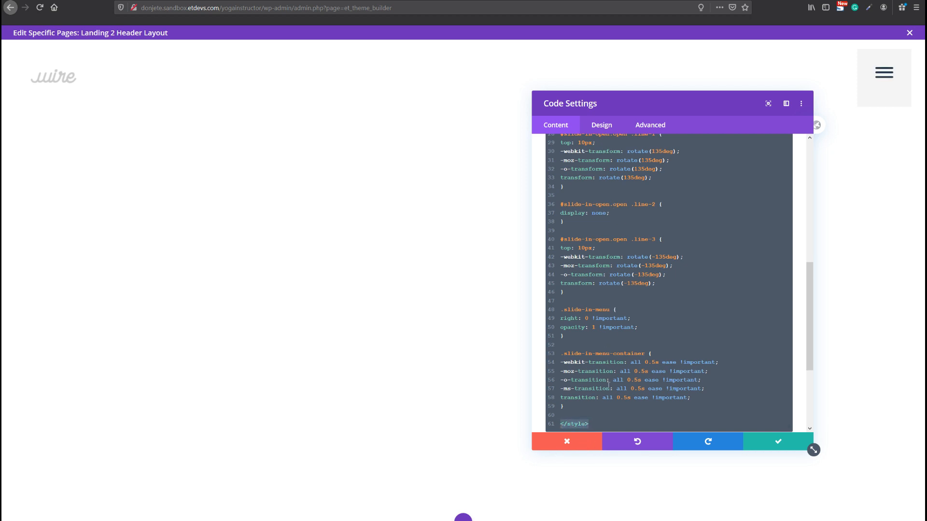
{"action": "scroll", "coordinate": [608, 338], "scroll_direction": "up", "scroll_amount": 10}
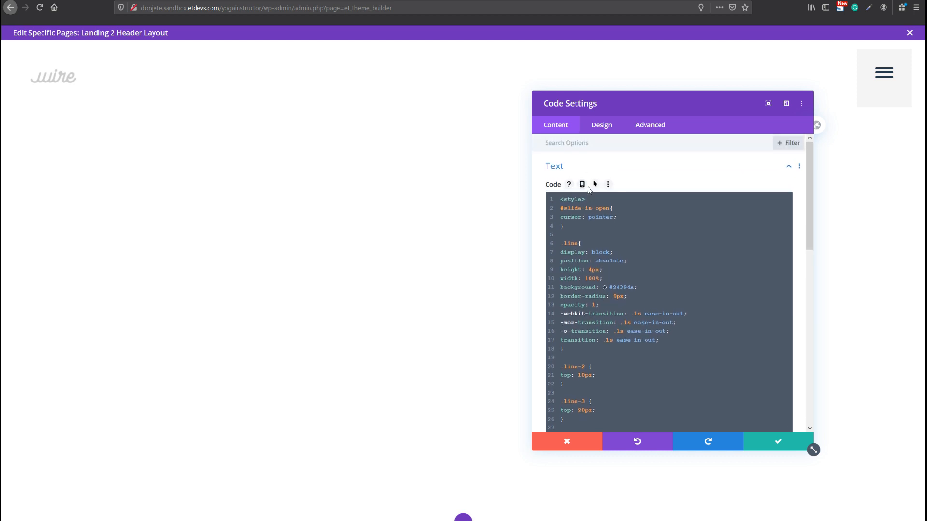
{"action": "left_click", "coordinate": [589, 199]}
{"action": "key", "text": "Return"}
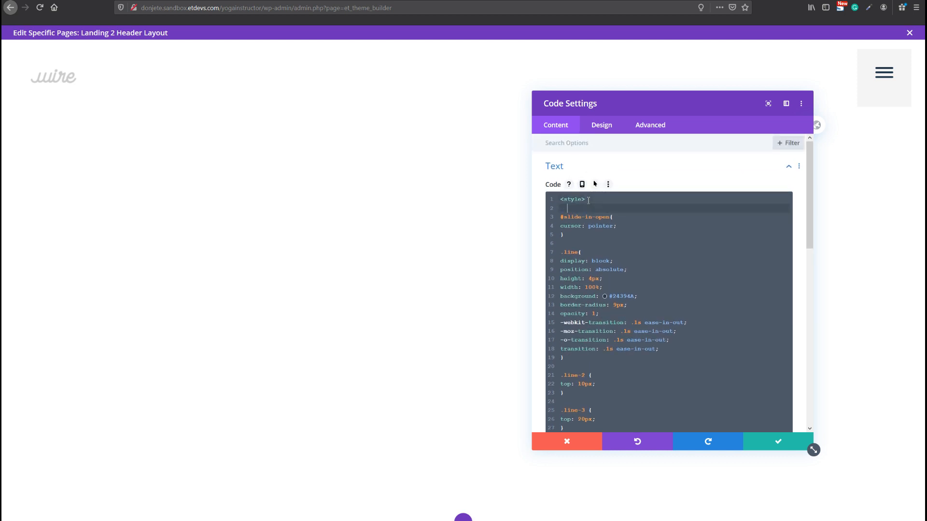
{"action": "left_click", "coordinate": [599, 280]}
{"action": "scroll", "coordinate": [600, 282], "scroll_direction": "down", "scroll_amount": 1}
{"action": "scroll", "coordinate": [618, 279], "scroll_direction": "up", "scroll_amount": 1}
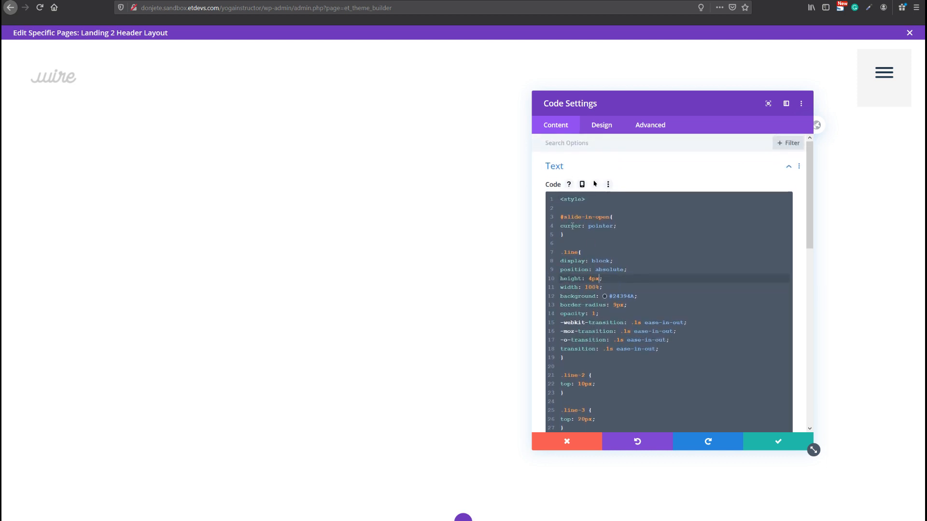
Examine the #slide-in-open cursor rule and try the menu toggle on the finished yoga instructor page
{"action": "scroll", "coordinate": [631, 218], "scroll_direction": "down", "scroll_amount": 1}
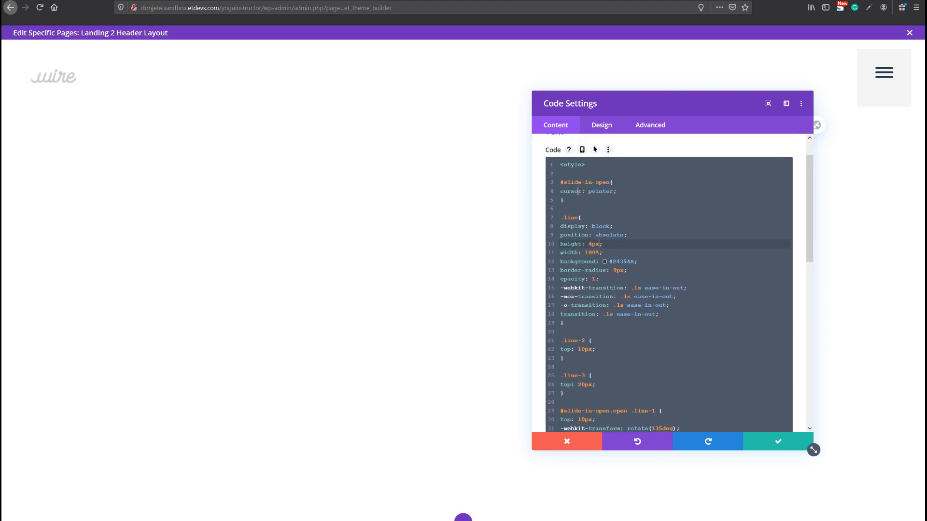
{"action": "left_click_drag", "start_coordinate": [568, 200], "coordinate": [558, 186]}
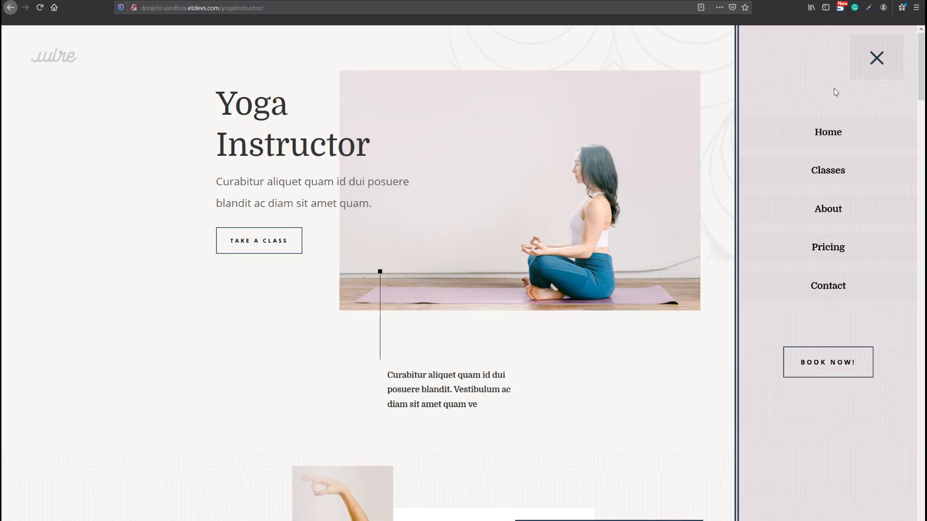
{"action": "left_click", "coordinate": [870, 69]}
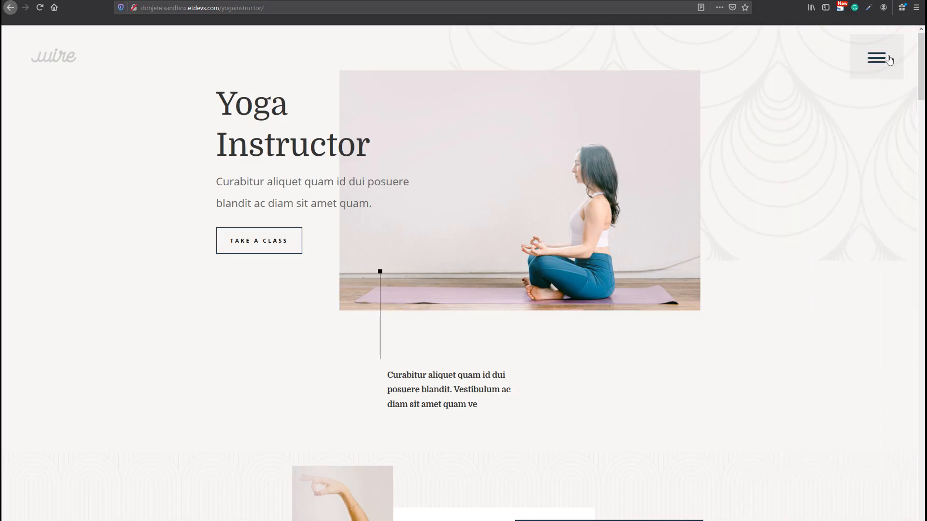
{"action": "left_click", "coordinate": [861, 68]}
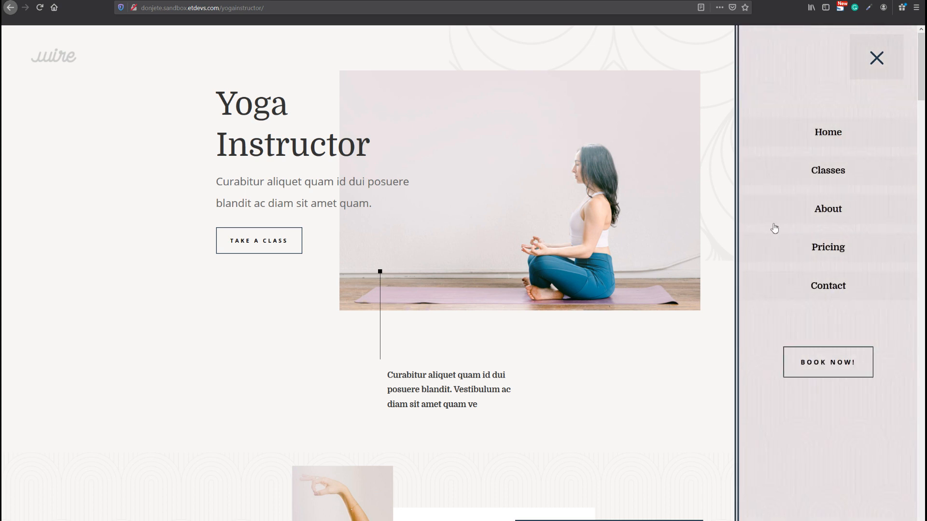
{"action": "left_click", "coordinate": [883, 58]}
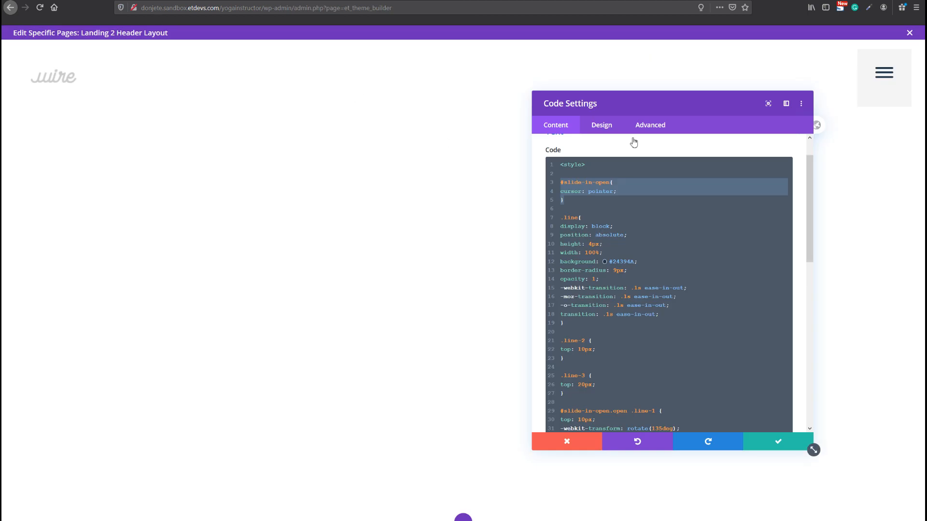
Review the .line rules and the open-state .line-1 top offset, comparing them with the toggle icon on the finished page
{"action": "left_click", "coordinate": [589, 244]}
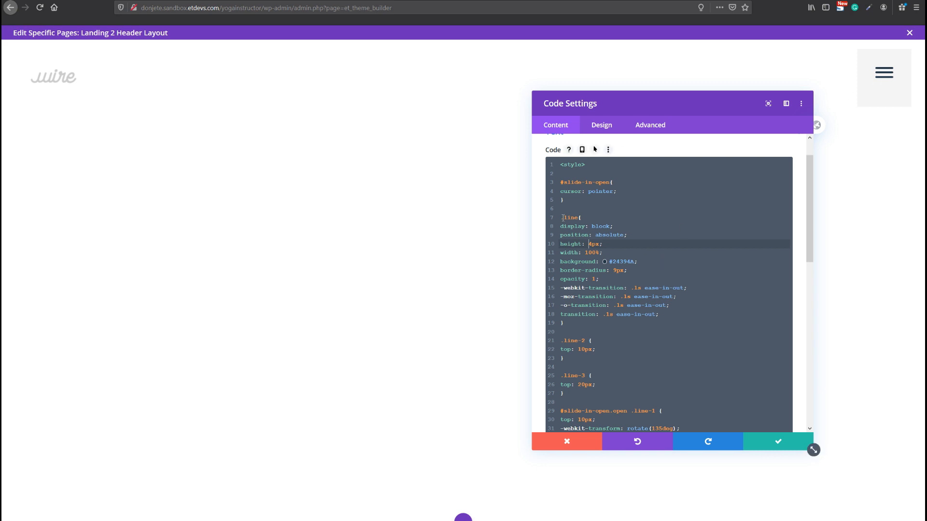
{"action": "scroll", "coordinate": [578, 272], "scroll_direction": "down", "scroll_amount": 1}
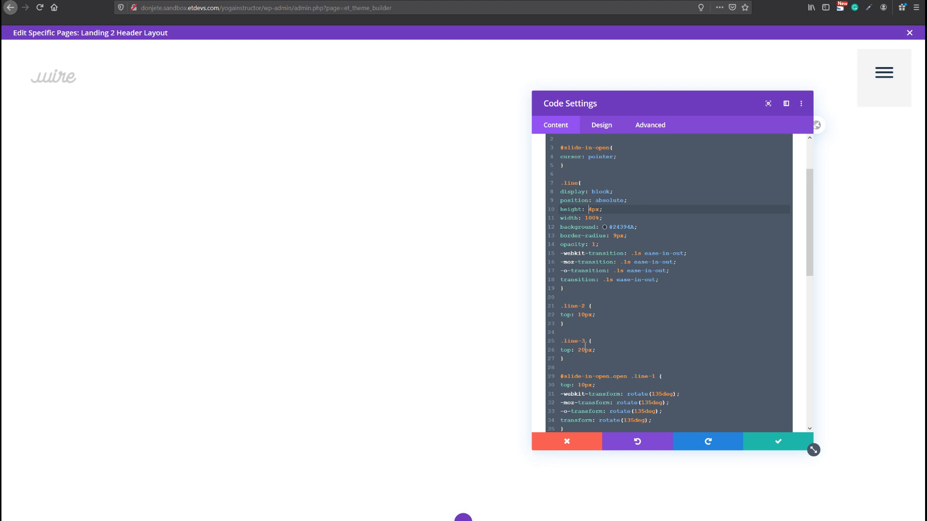
{"action": "scroll", "coordinate": [586, 346], "scroll_direction": "down", "scroll_amount": 4}
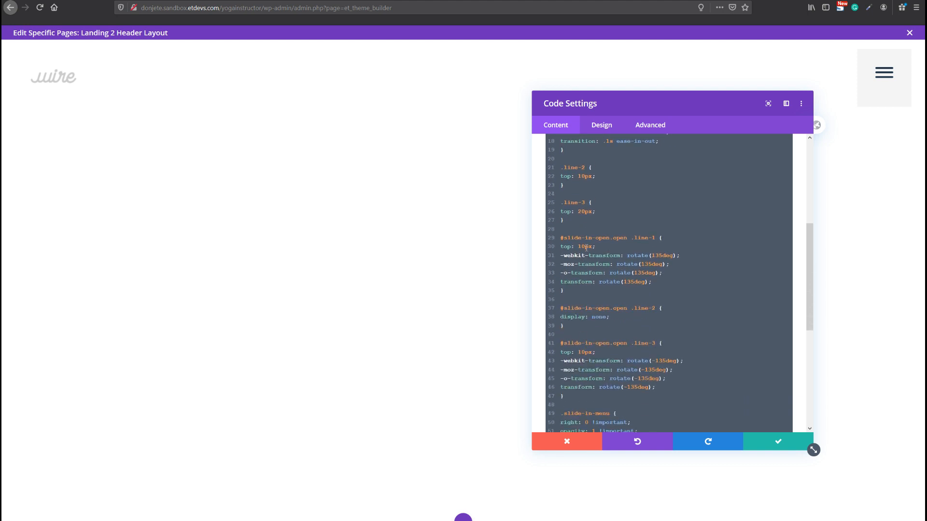
{"action": "scroll", "coordinate": [626, 242], "scroll_direction": "down", "scroll_amount": 1}
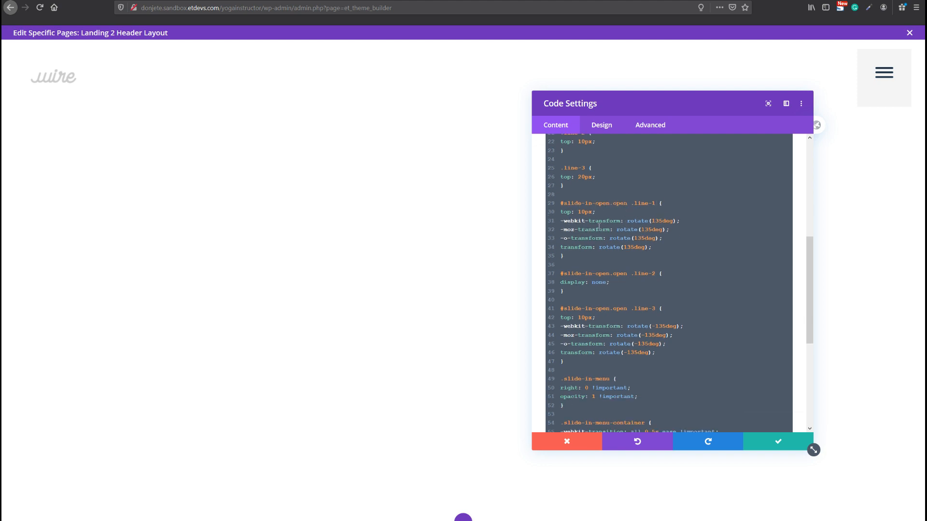
{"action": "left_click_drag", "start_coordinate": [561, 211], "coordinate": [603, 211]}
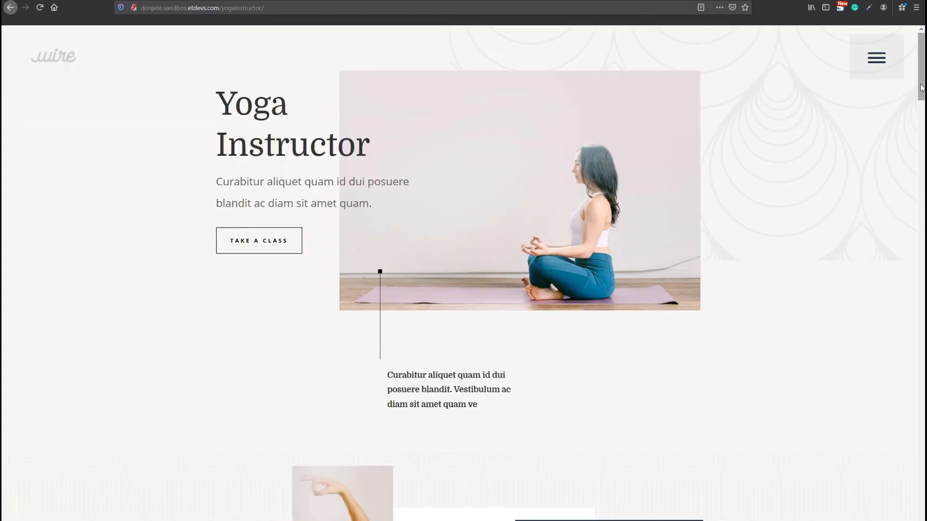
{"action": "left_click", "coordinate": [876, 58]}
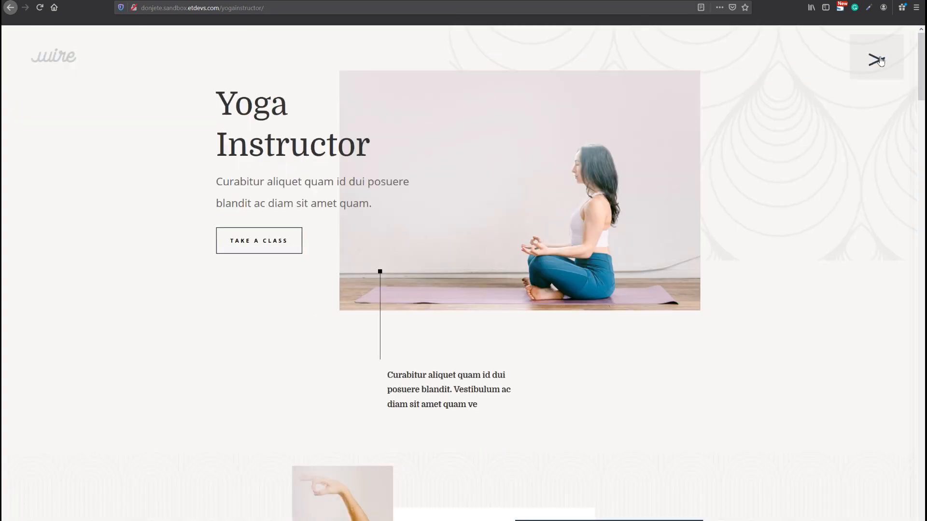
{"action": "left_click", "coordinate": [878, 59]}
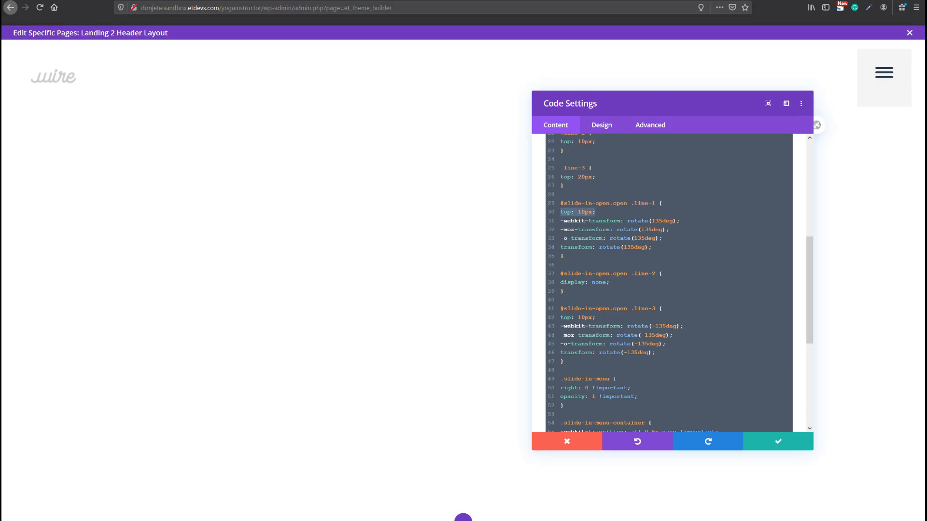
Review the right and opacity values of the .slide-in-menu rule and the .slide-in-menu-container transitions
{"action": "scroll", "coordinate": [613, 262], "scroll_direction": "down", "scroll_amount": 3}
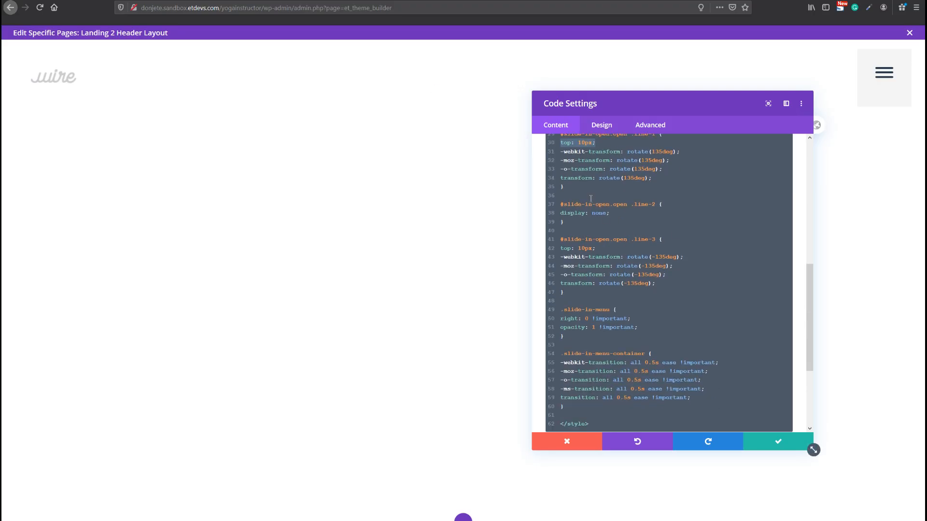
{"action": "scroll", "coordinate": [623, 226], "scroll_direction": "down", "scroll_amount": 3}
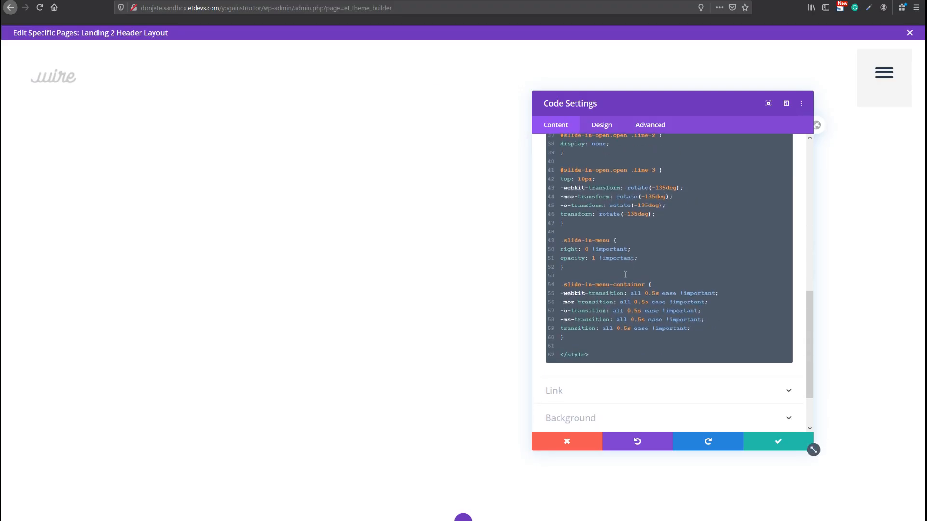
{"action": "left_click", "coordinate": [630, 352]}
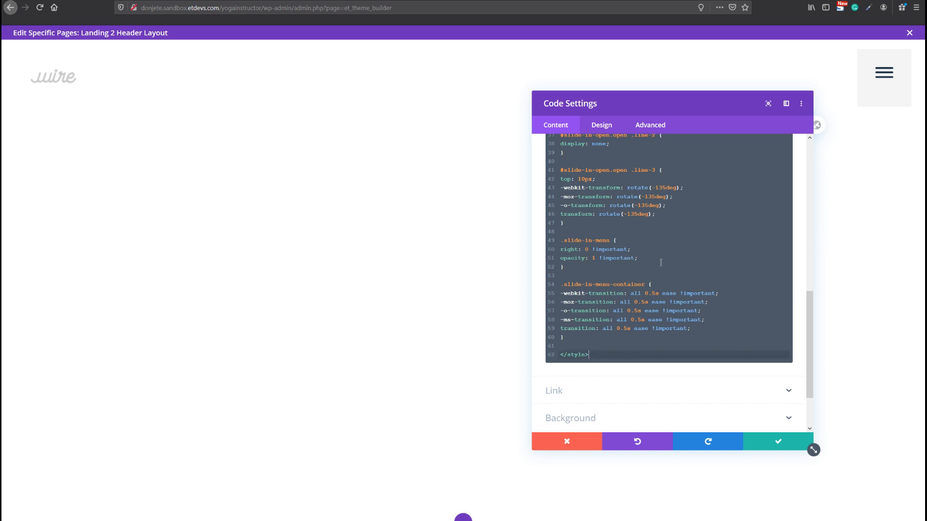
{"action": "left_click_drag", "start_coordinate": [645, 259], "coordinate": [557, 250]}
{"action": "left_click", "coordinate": [603, 251]}
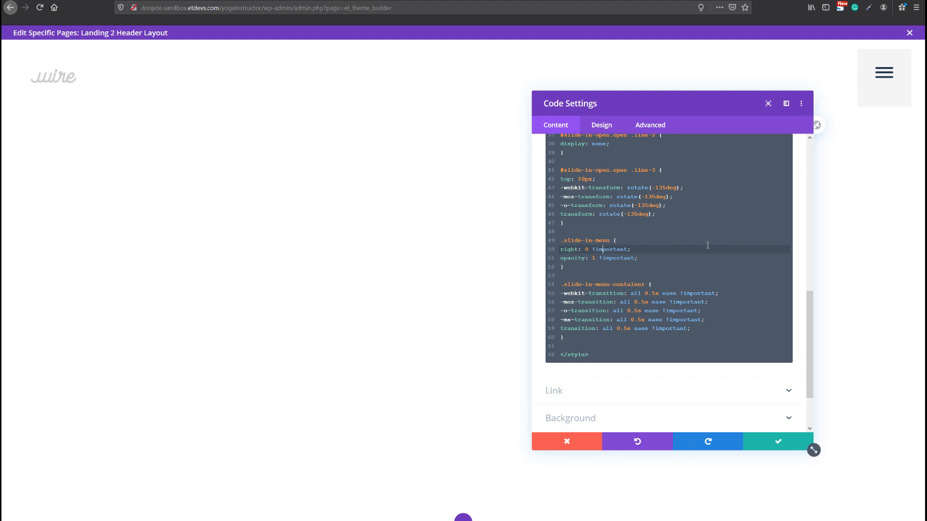
{"action": "left_click_drag", "start_coordinate": [653, 259], "coordinate": [561, 250]}
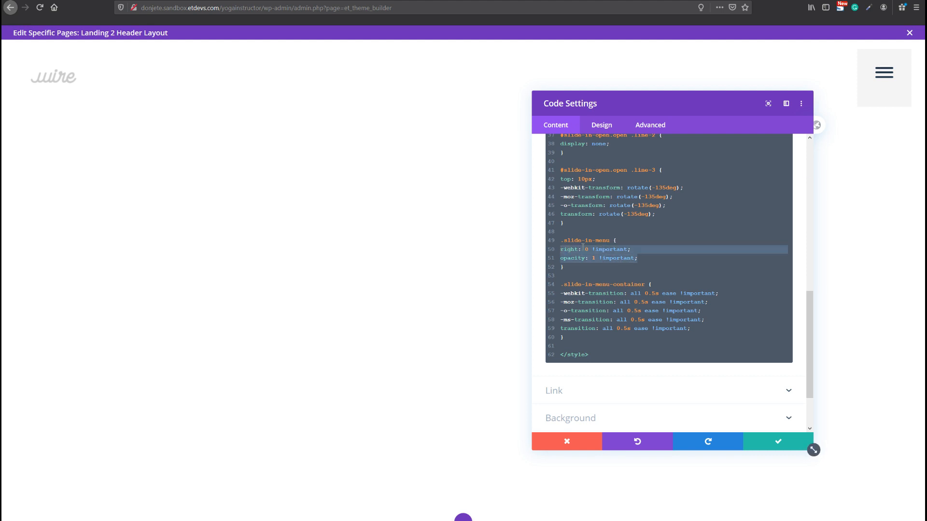
{"action": "left_click", "coordinate": [583, 249]}
{"action": "left_click_drag", "start_coordinate": [589, 248], "coordinate": [583, 248]}
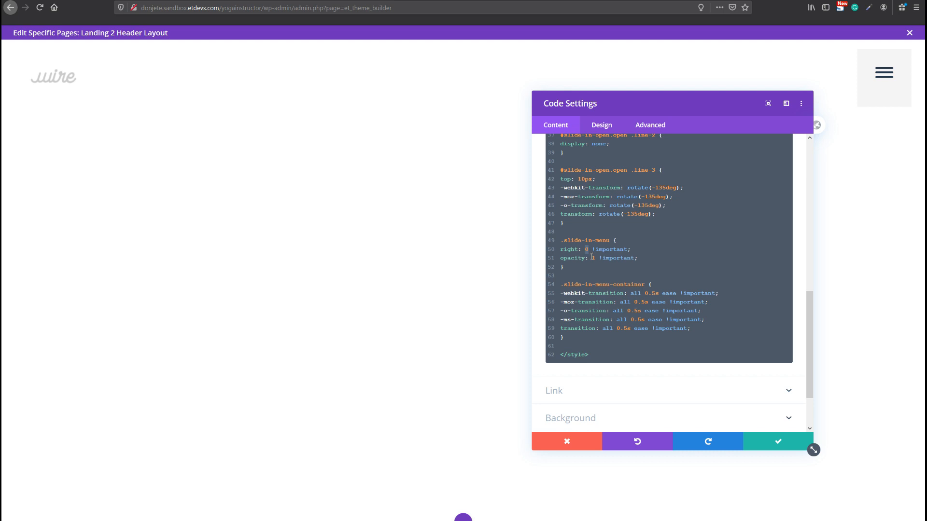
{"action": "left_click", "coordinate": [587, 310]}
Paste the jQuery <script> block that toggles the slide-in menu below the closing </style> tag, separated by a blank line
{"action": "left_click", "coordinate": [598, 357]}
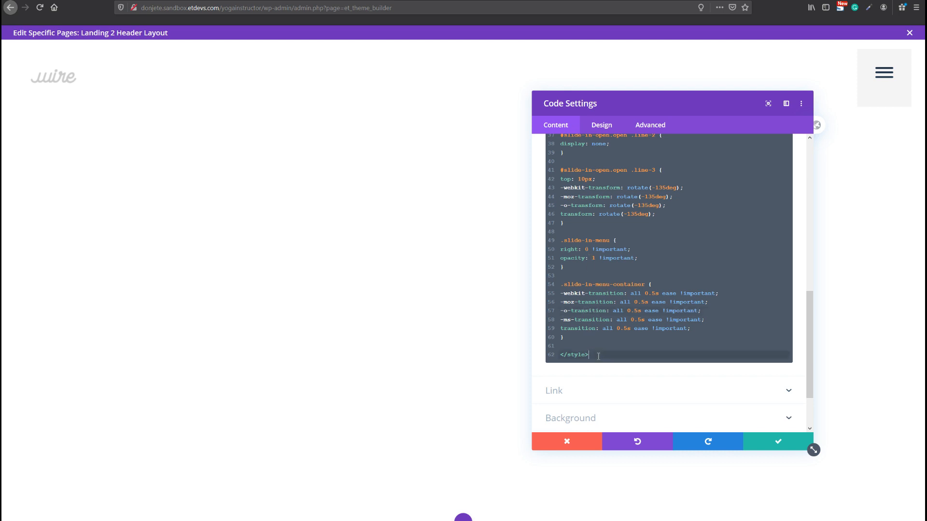
{"action": "key", "text": "Return"}
{"action": "key", "text": "Return"}
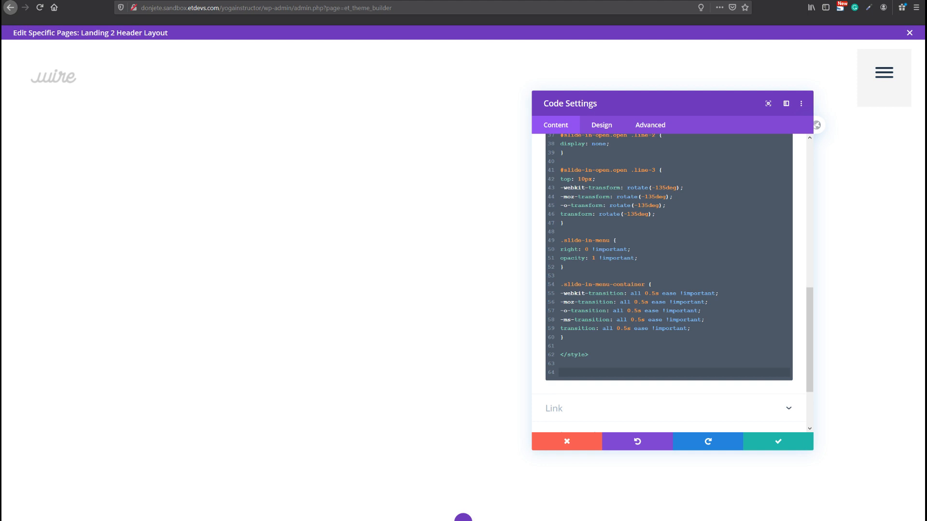
{"action": "left_click", "coordinate": [648, 183]}
{"action": "left_click", "coordinate": [585, 367]}
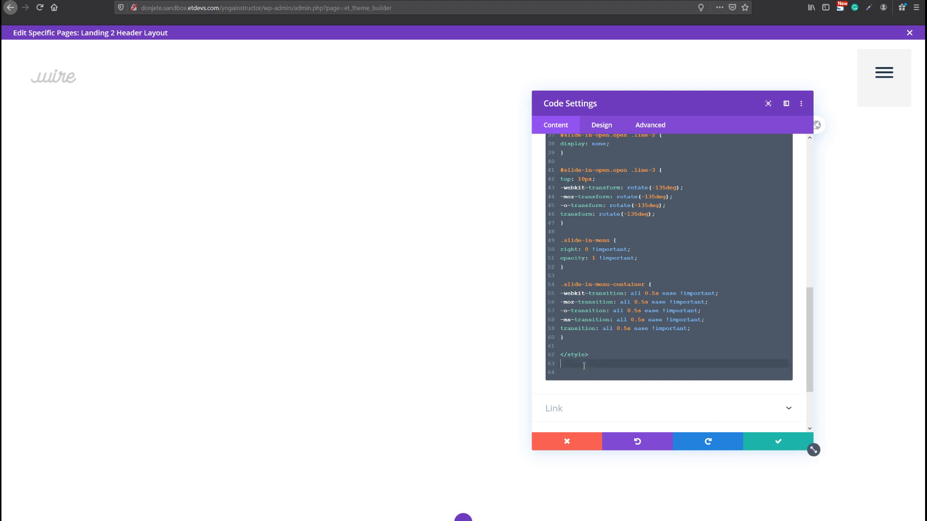
{"action": "key", "text": "ctrl+v"}
{"action": "left_click", "coordinate": [613, 356]}
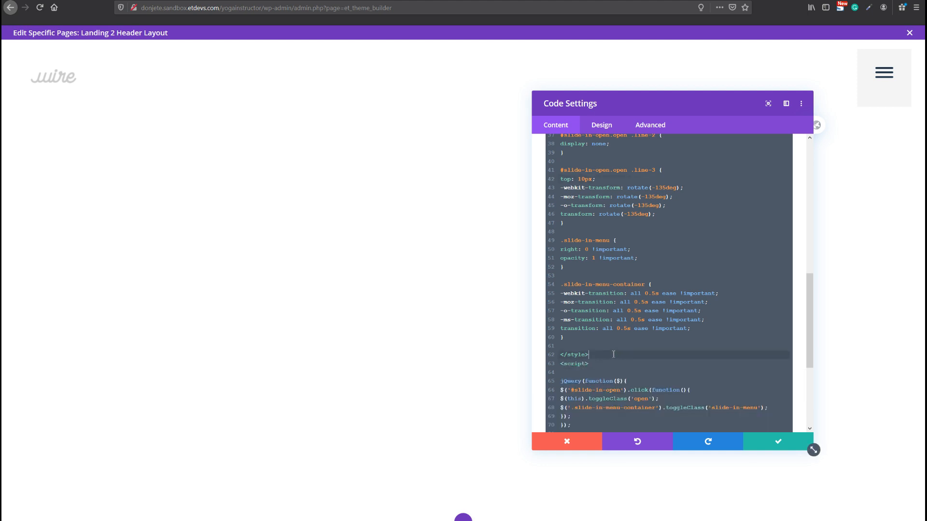
{"action": "key", "text": "Return"}
Review the script's click handler on #slide-in-open and its toggleClass('open') line against the open-state line rules
{"action": "scroll", "coordinate": [614, 355], "scroll_direction": "down", "scroll_amount": 3}
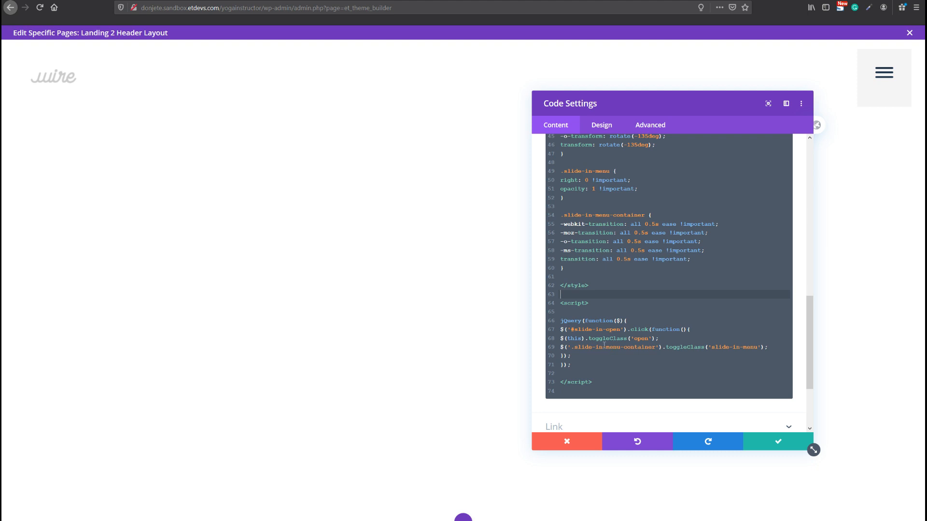
{"action": "left_click", "coordinate": [616, 303]}
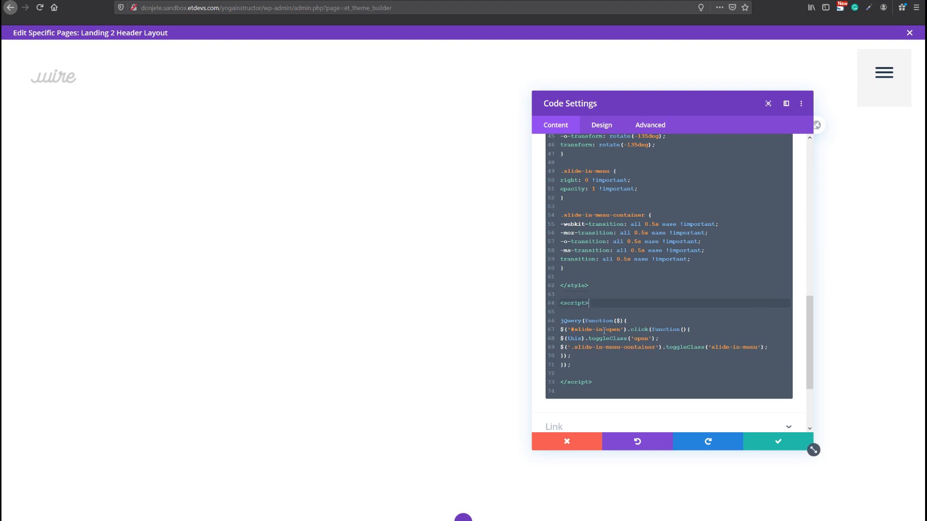
{"action": "scroll", "coordinate": [617, 300], "scroll_direction": "down", "scroll_amount": 1}
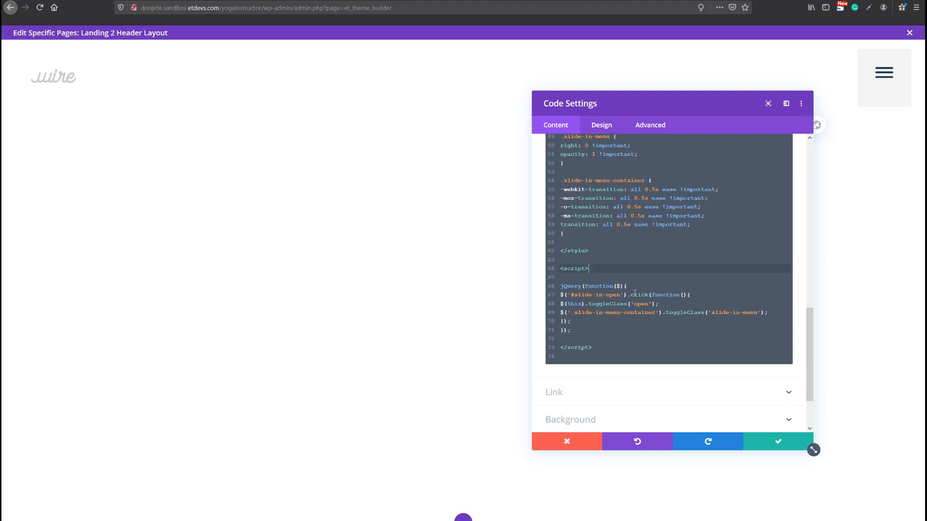
{"action": "double_click", "coordinate": [611, 294]}
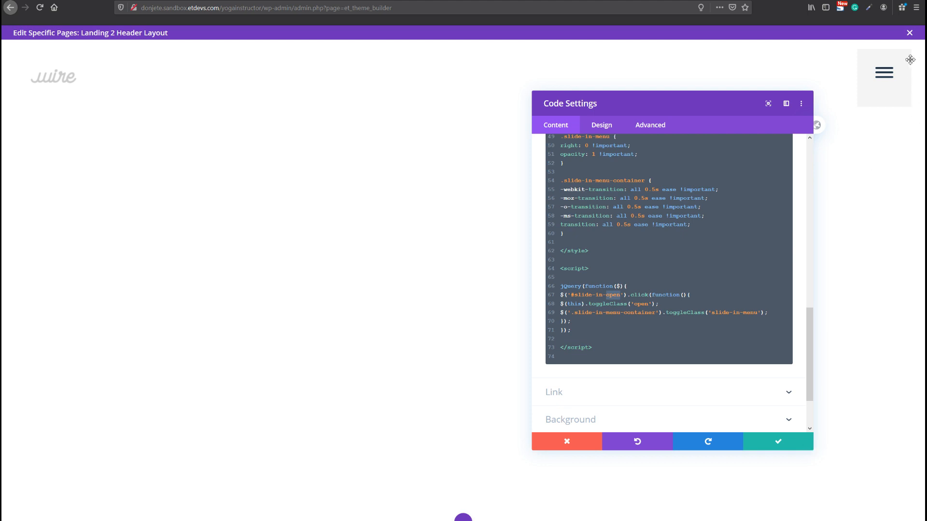
{"action": "left_click", "coordinate": [589, 304]}
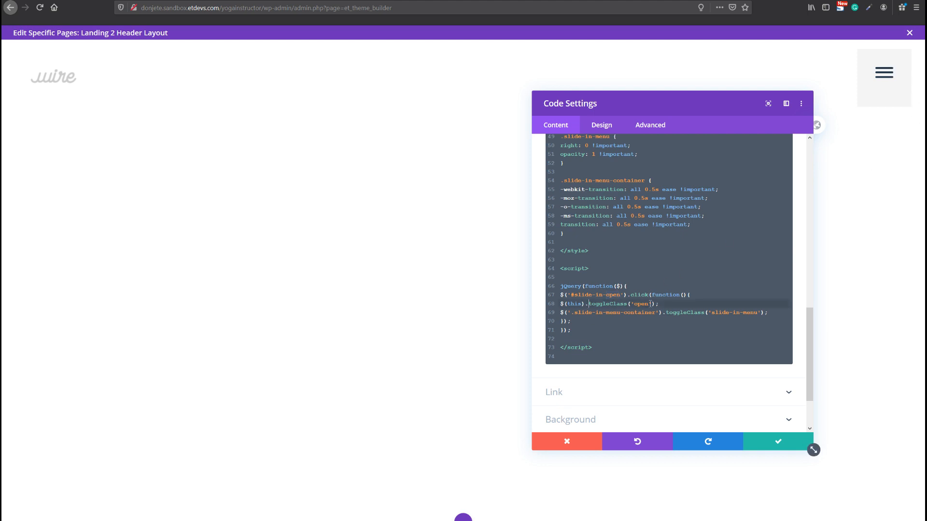
{"action": "left_click_drag", "start_coordinate": [661, 304], "coordinate": [559, 304]}
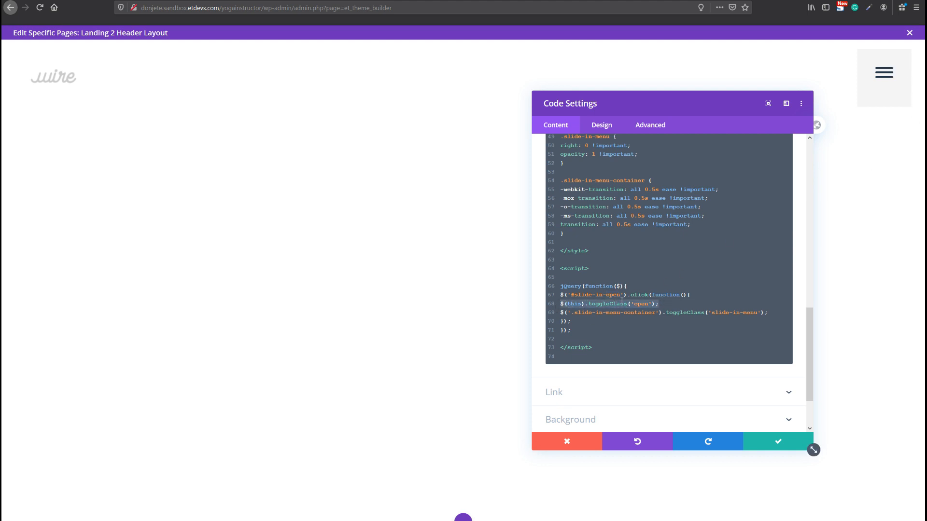
{"action": "scroll", "coordinate": [651, 231], "scroll_direction": "up", "scroll_amount": 5}
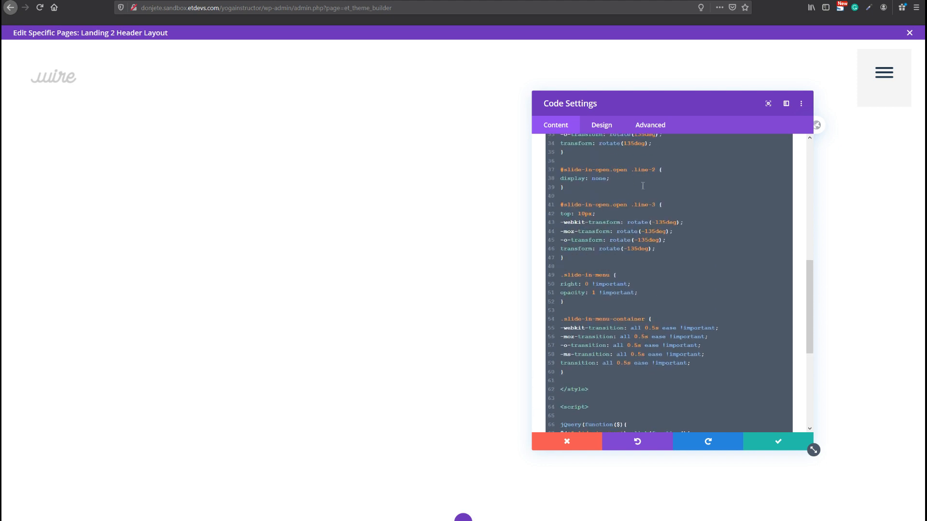
{"action": "scroll", "coordinate": [611, 199], "scroll_direction": "down", "scroll_amount": 5}
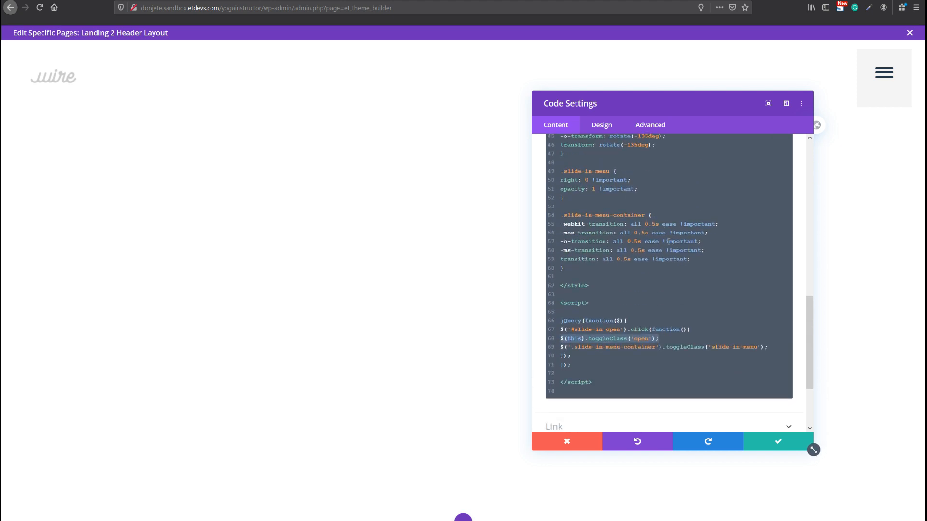
Review the .slide-in-menu-container toggleClass('slide-in-menu') line together with the right and opacity values of the .slide-in-menu rule
{"action": "left_click", "coordinate": [649, 314]}
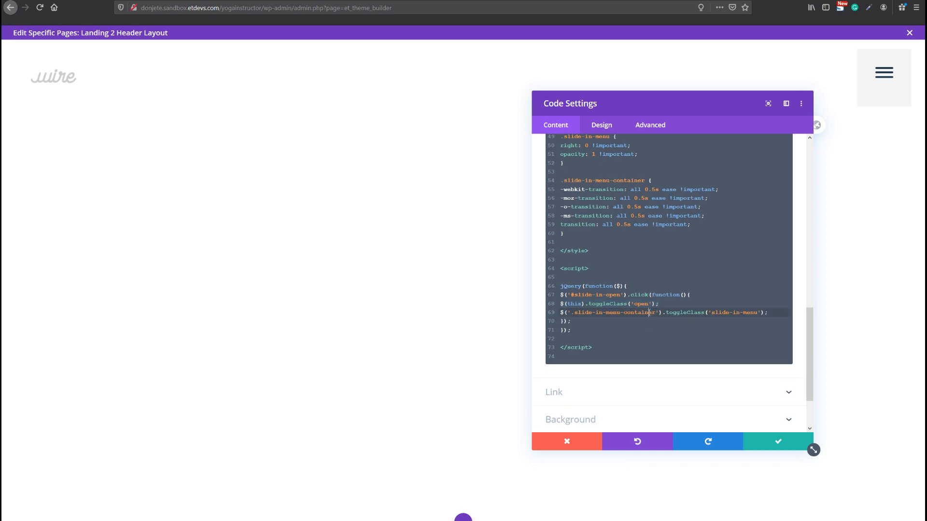
{"action": "left_click_drag", "start_coordinate": [773, 312], "coordinate": [585, 313]}
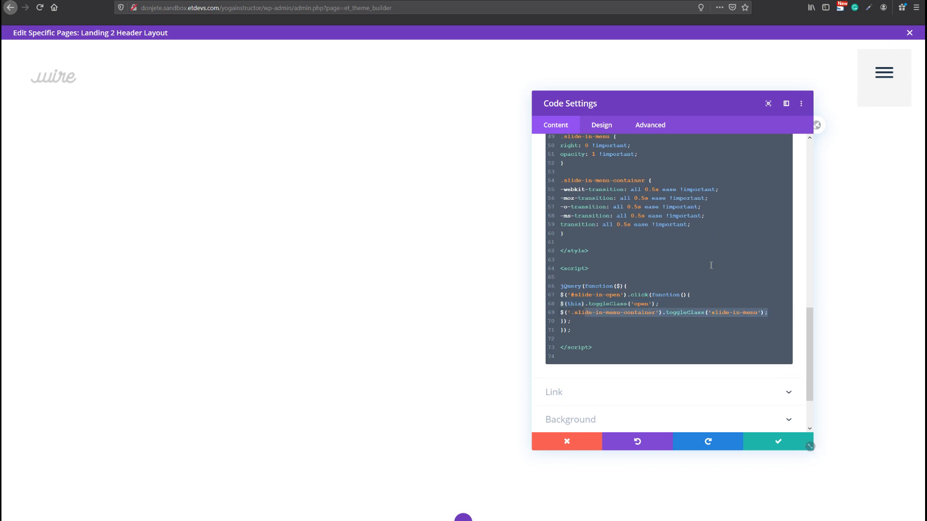
{"action": "left_click", "coordinate": [681, 313]}
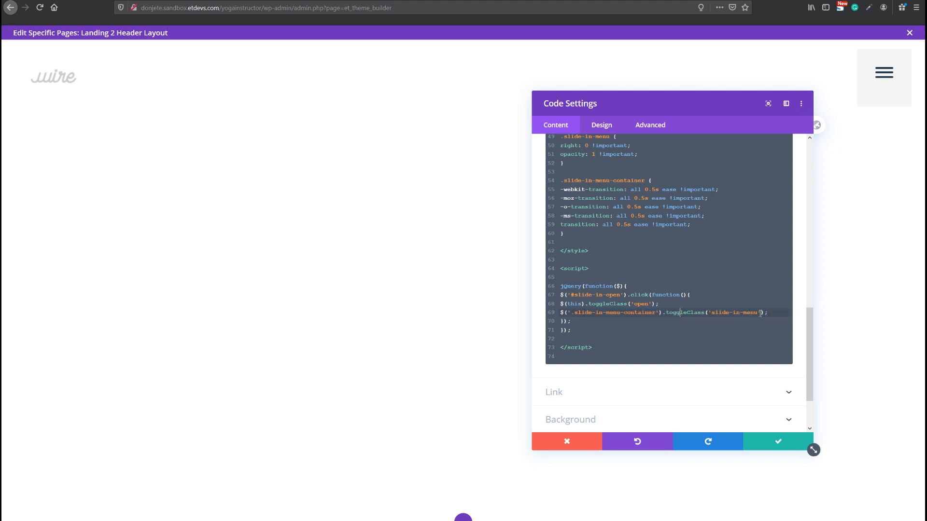
{"action": "left_click_drag", "start_coordinate": [759, 313], "coordinate": [713, 314]}
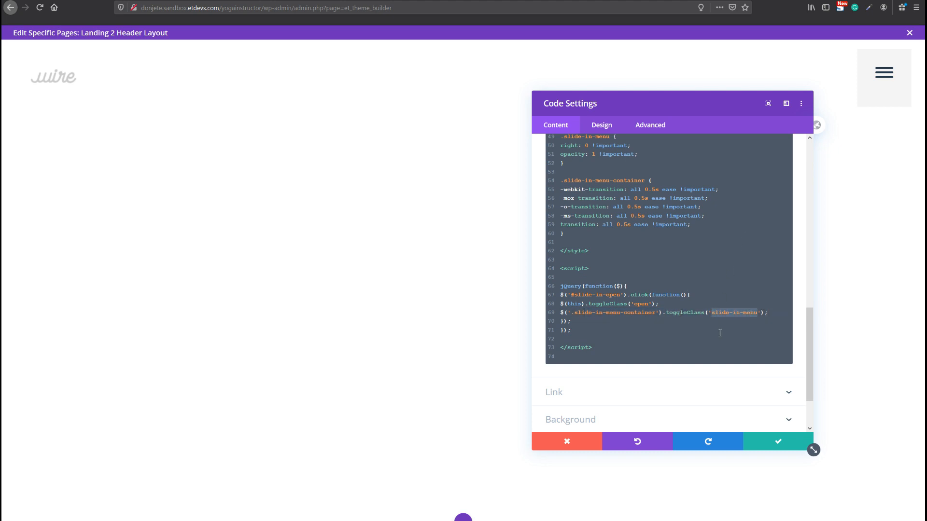
{"action": "scroll", "coordinate": [689, 228], "scroll_direction": "up", "scroll_amount": 3}
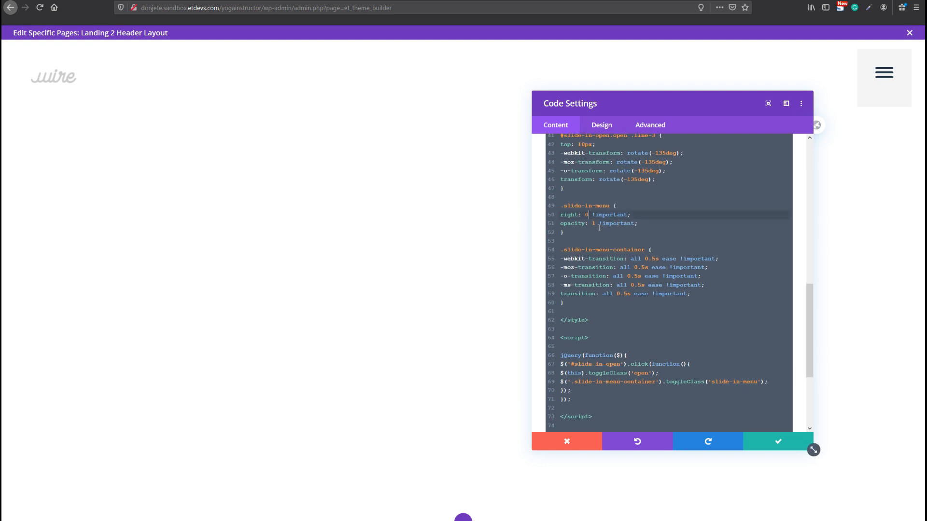
{"action": "left_click", "coordinate": [596, 224]}
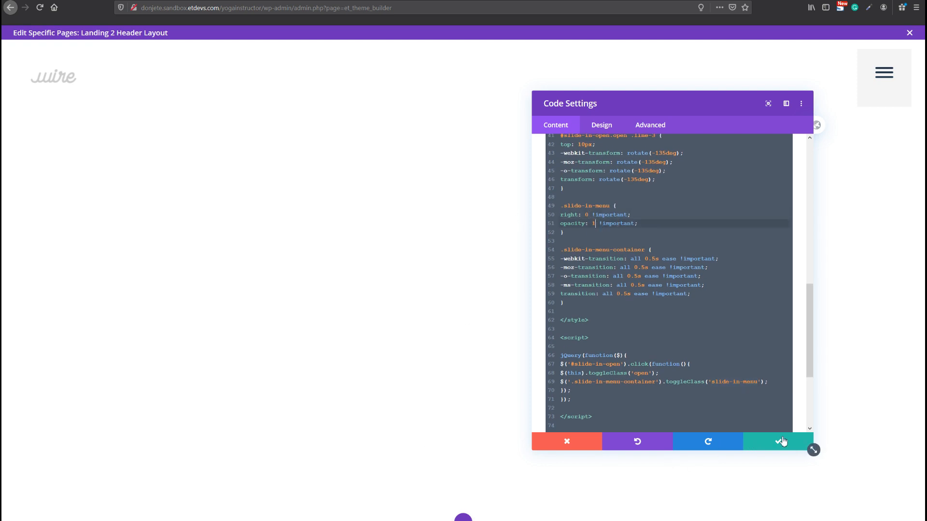
Save the code module and the Landing 2 header layout, close the layout editor and save the Theme Builder changes
{"action": "left_click", "coordinate": [809, 447]}
{"action": "left_click", "coordinate": [463, 519]}
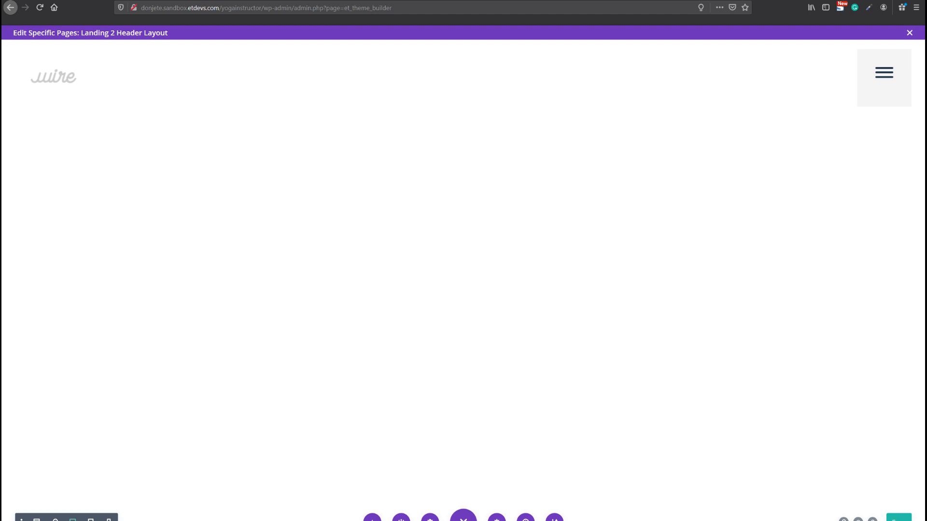
{"action": "left_click", "coordinate": [908, 32]}
{"action": "left_click", "coordinate": [116, 62]}
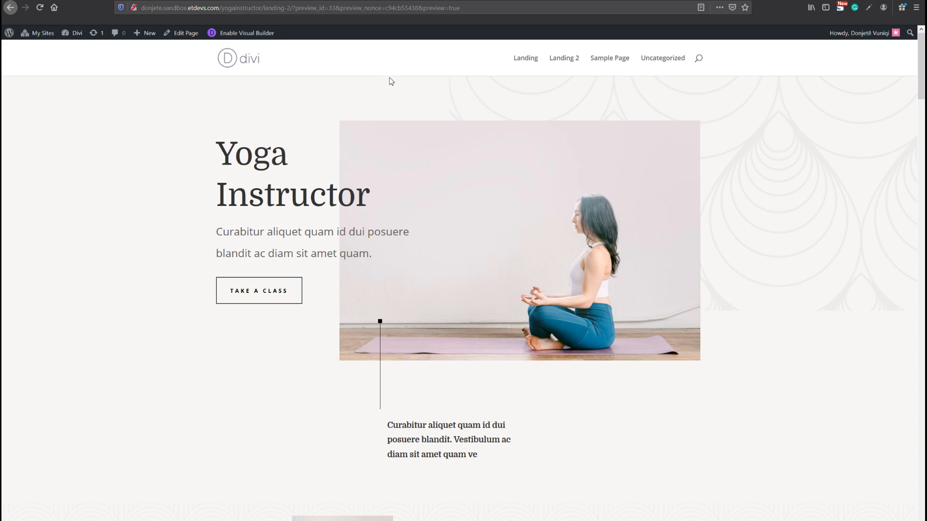
Reload the Landing 2 preview page and test the slide-in menu by opening and closing it repeatedly with the hamburger icon
{"action": "key", "text": "F5"}
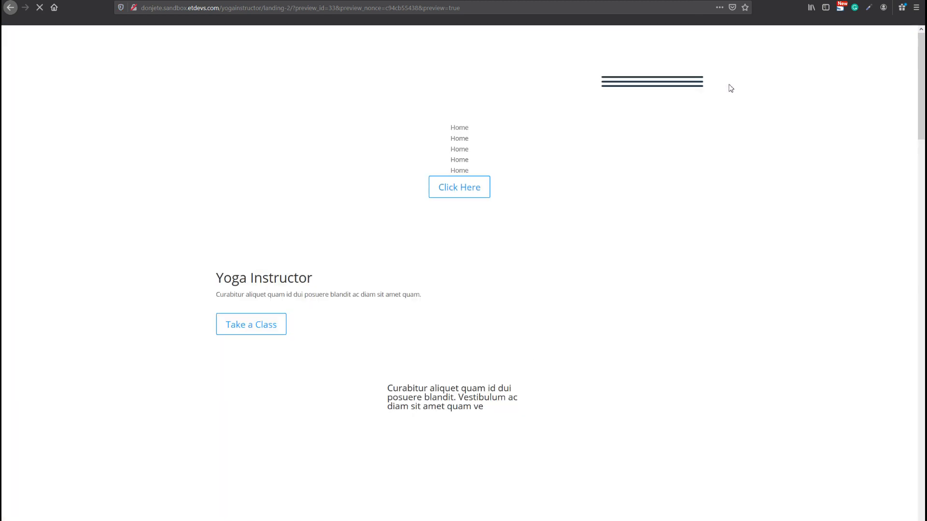
{"action": "left_click", "coordinate": [876, 76]}
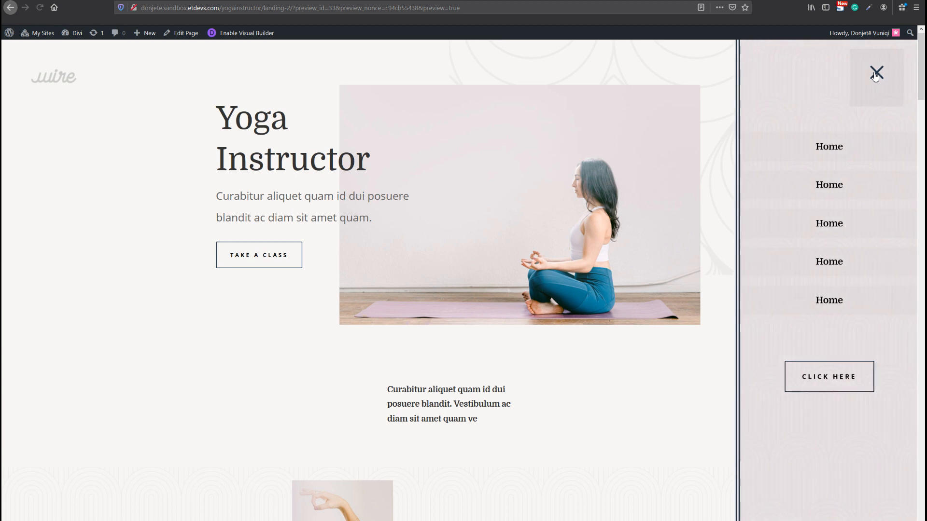
{"action": "left_click", "coordinate": [875, 74]}
{"action": "left_click", "coordinate": [875, 76]}
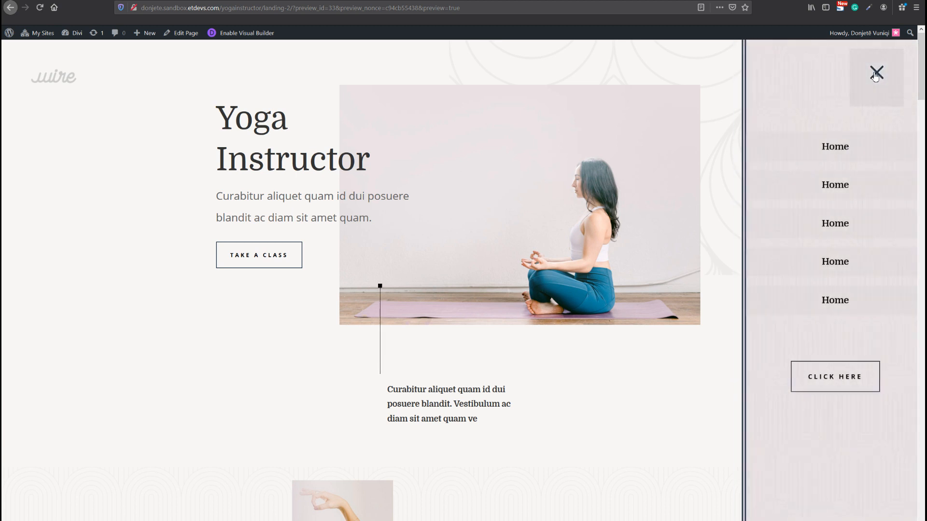
{"action": "left_click", "coordinate": [875, 75]}
{"action": "left_click", "coordinate": [875, 75]}
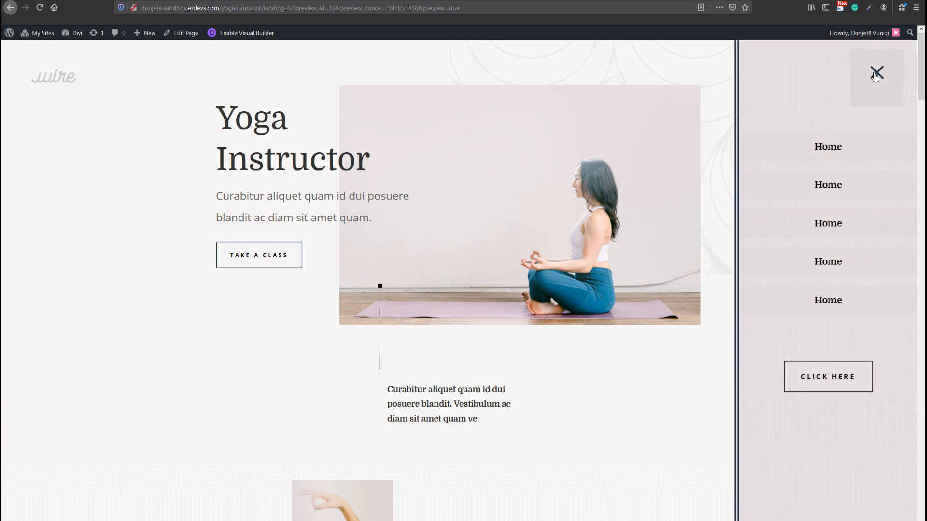
{"action": "left_click", "coordinate": [875, 76]}
{"action": "left_click", "coordinate": [876, 76]}
{"action": "left_click", "coordinate": [875, 76]}
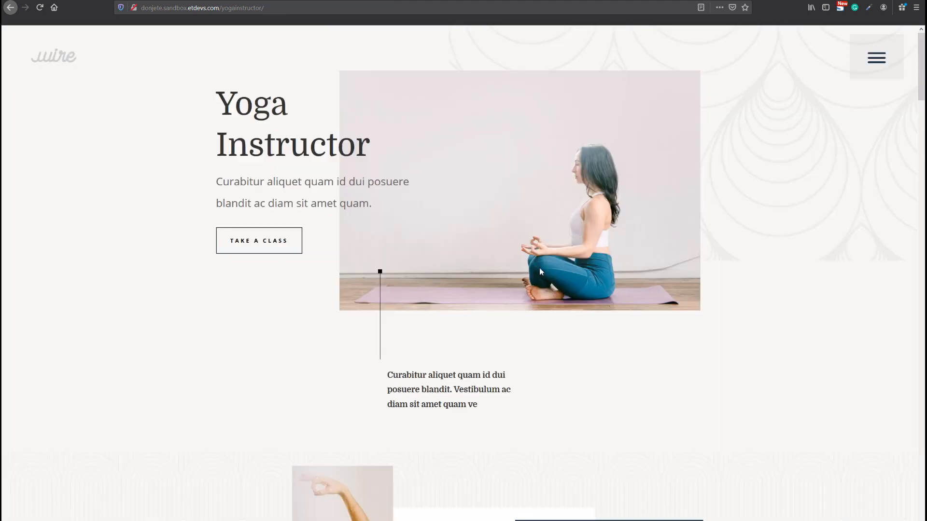
Test the finished yoga instructor page's slide-in menu at mobile width using the developer tools, and again at full width
{"action": "key", "text": "ctrl+shift+i"}
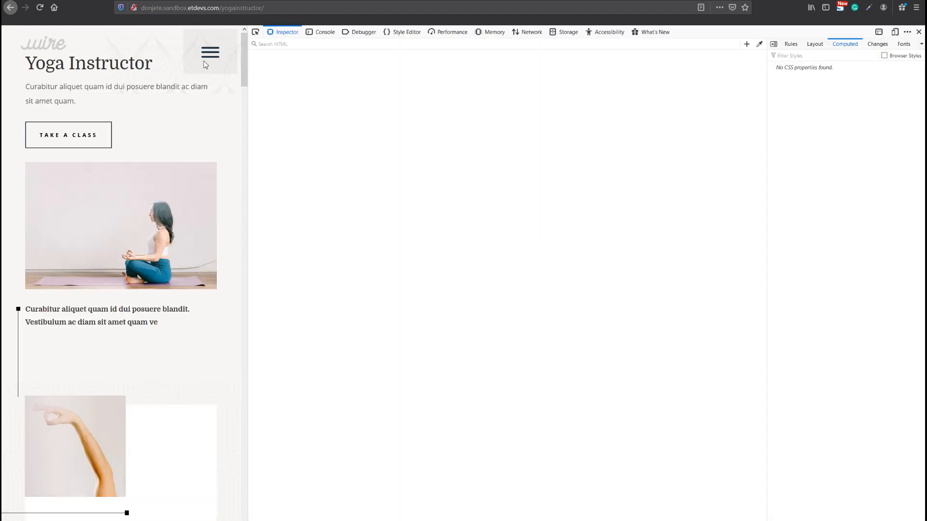
{"action": "left_click", "coordinate": [205, 64]}
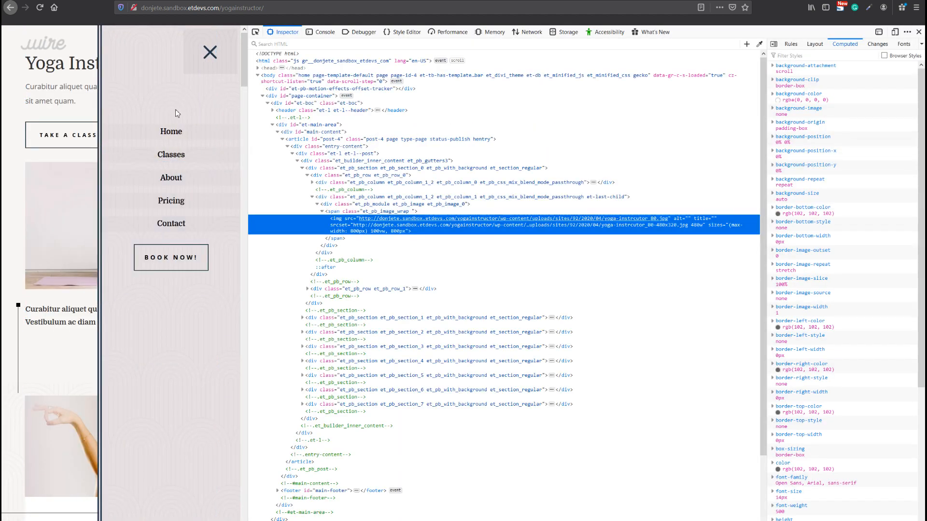
{"action": "left_click", "coordinate": [919, 32]}
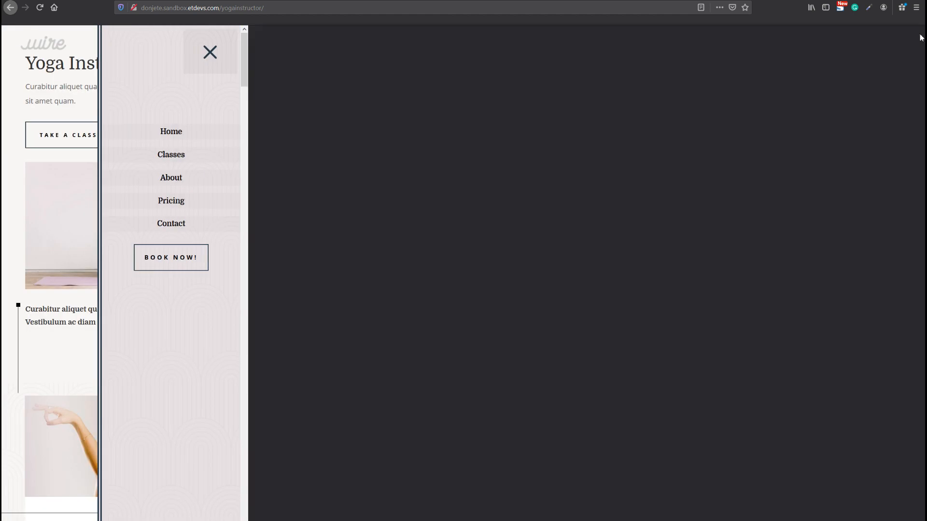
{"action": "left_click", "coordinate": [897, 55]}
{"action": "left_click", "coordinate": [897, 55]}
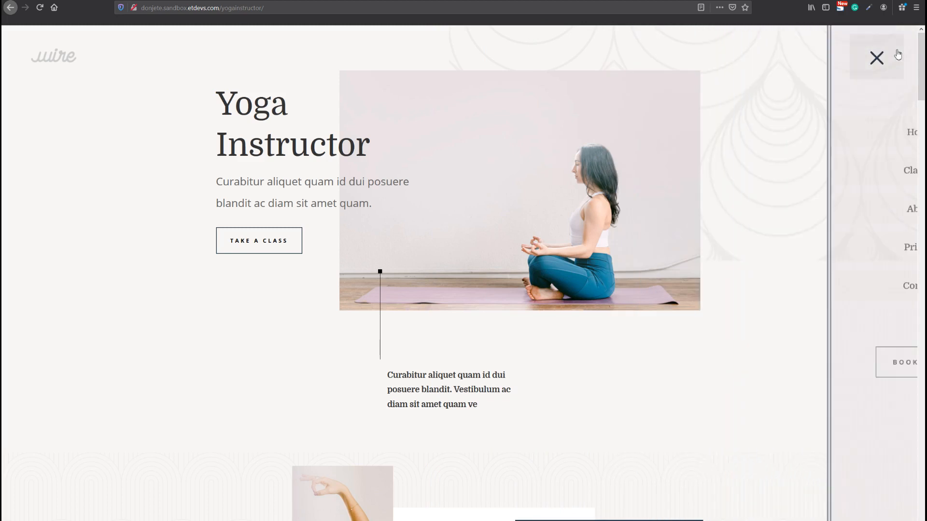
{"action": "left_click", "coordinate": [898, 54]}
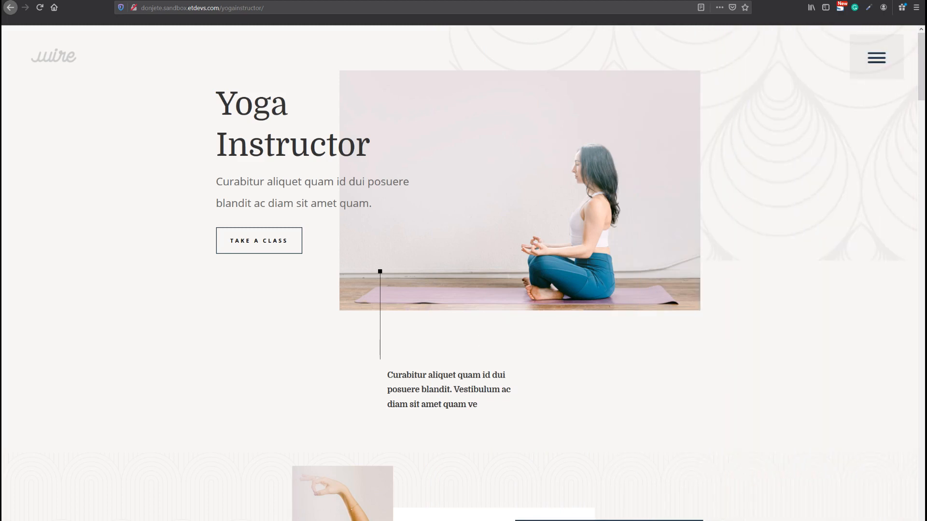